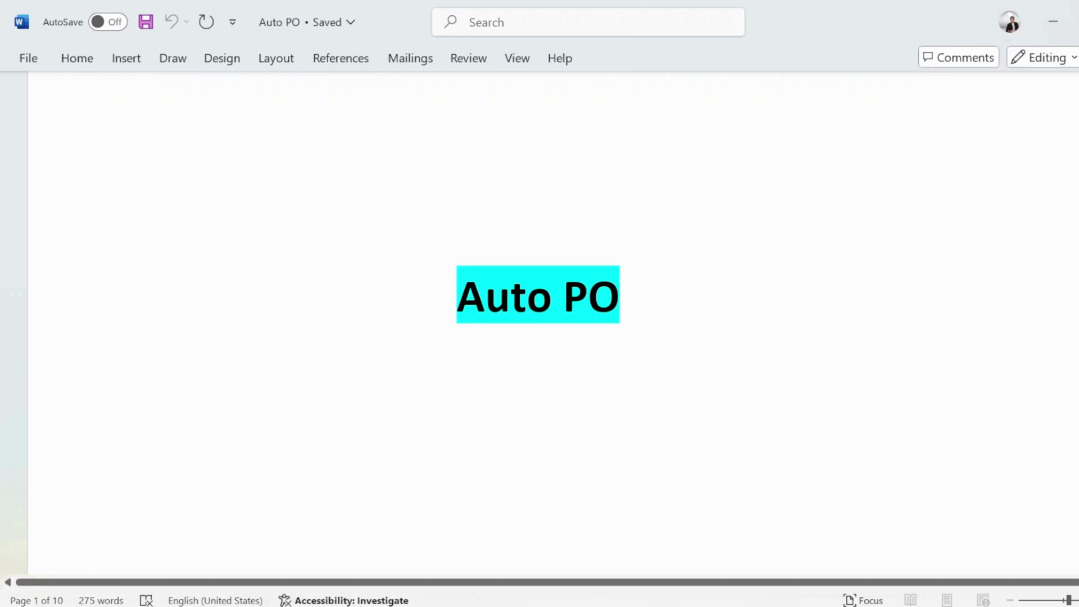
Step: Review the 'Auto PO by Goods Receipt' title and Business Requirement heading in the Word notes
{"action": "scroll", "coordinate": [540, 323], "scroll_direction": "down", "scroll_amount": 2}
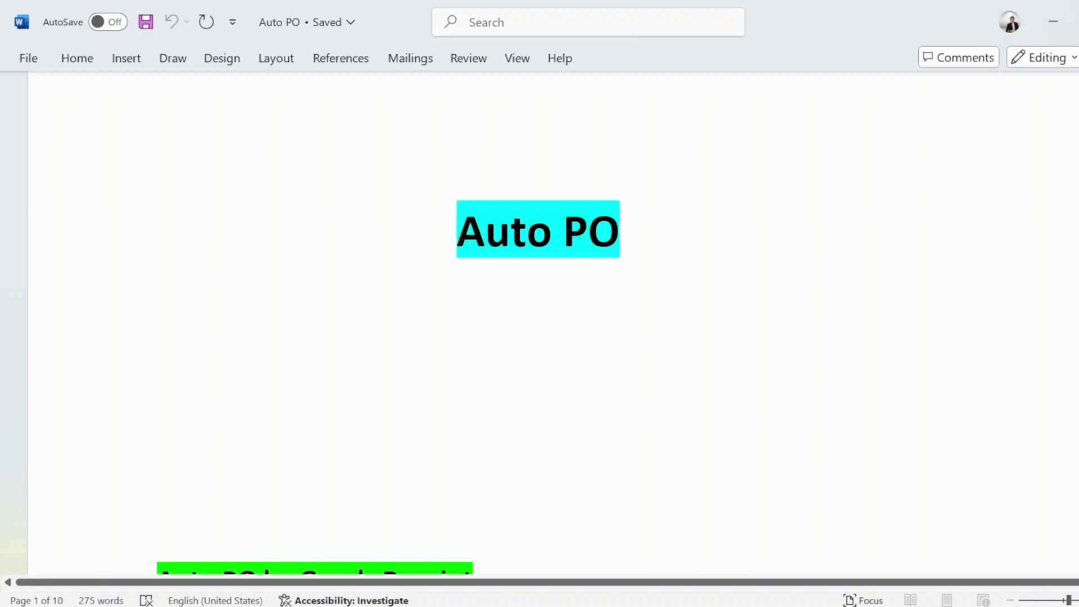
{"action": "key", "text": "shift+Right"}
{"action": "key", "text": "shift+Right"}
{"action": "key", "text": "shift+Right"}
{"action": "key", "text": "shift+Right"}
{"action": "key", "text": "shift+Right"}
{"action": "key", "text": "shift+Right"}
{"action": "key", "text": "shift+Right"}
{"action": "key", "text": "shift+Right"}
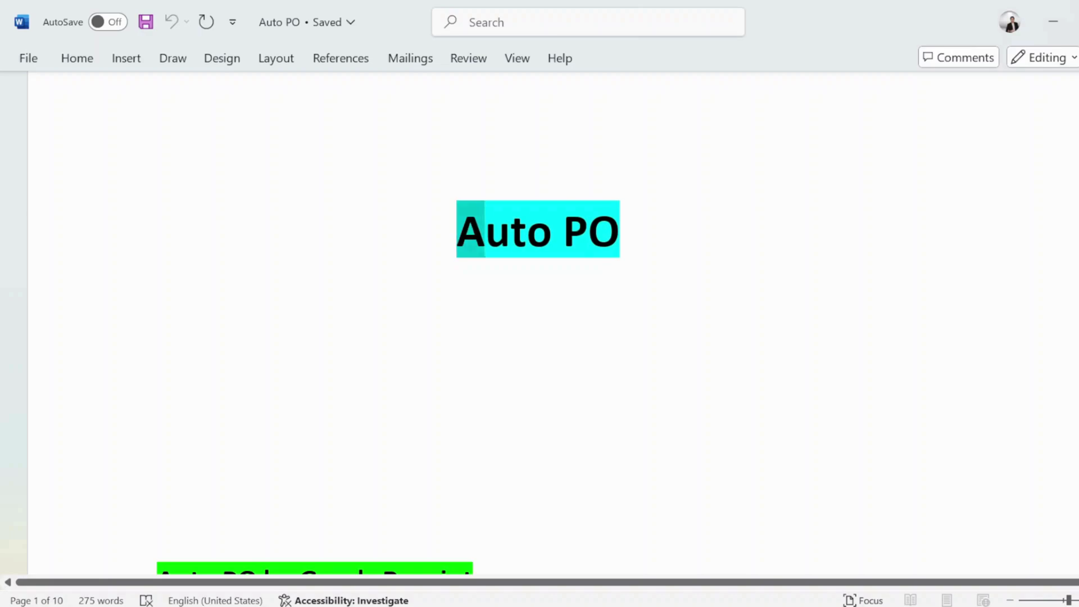
{"action": "left_click", "coordinate": [147, 290]}
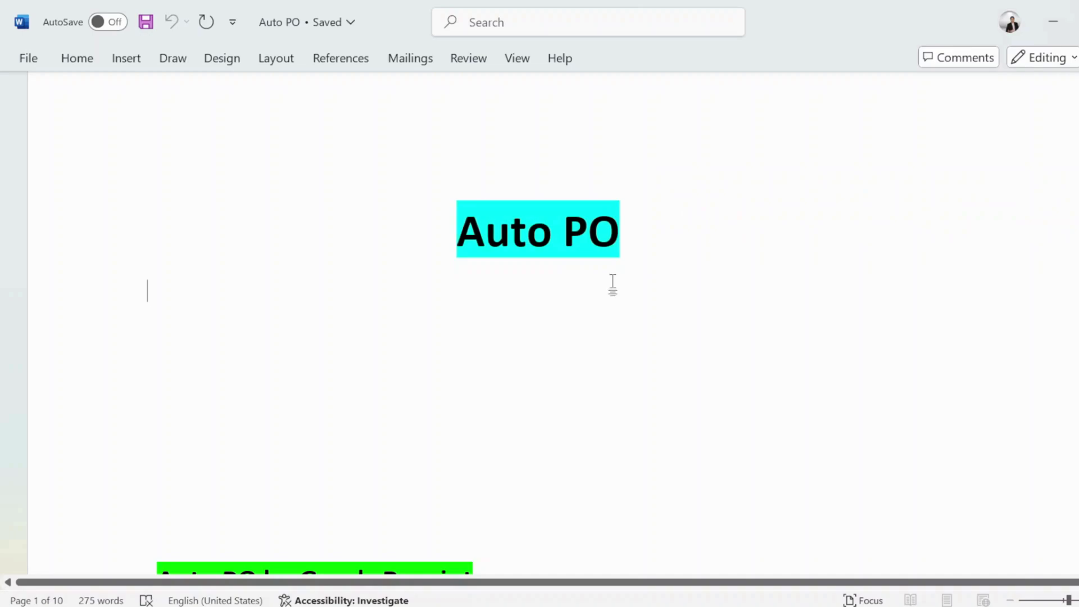
{"action": "scroll", "coordinate": [540, 315], "scroll_direction": "down", "scroll_amount": 3}
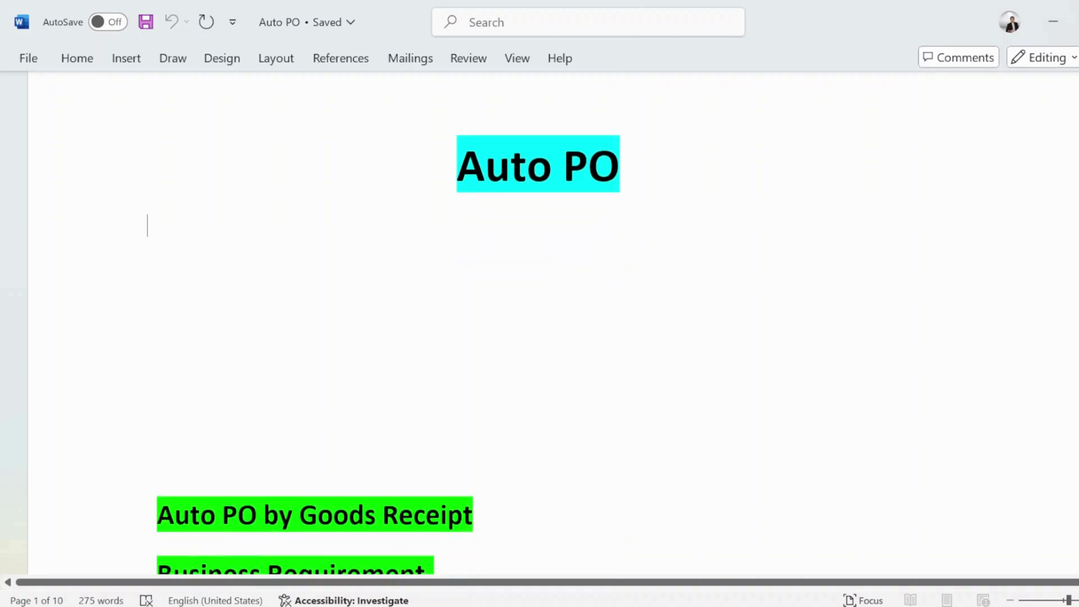
{"action": "scroll", "coordinate": [540, 314], "scroll_direction": "up", "scroll_amount": 1}
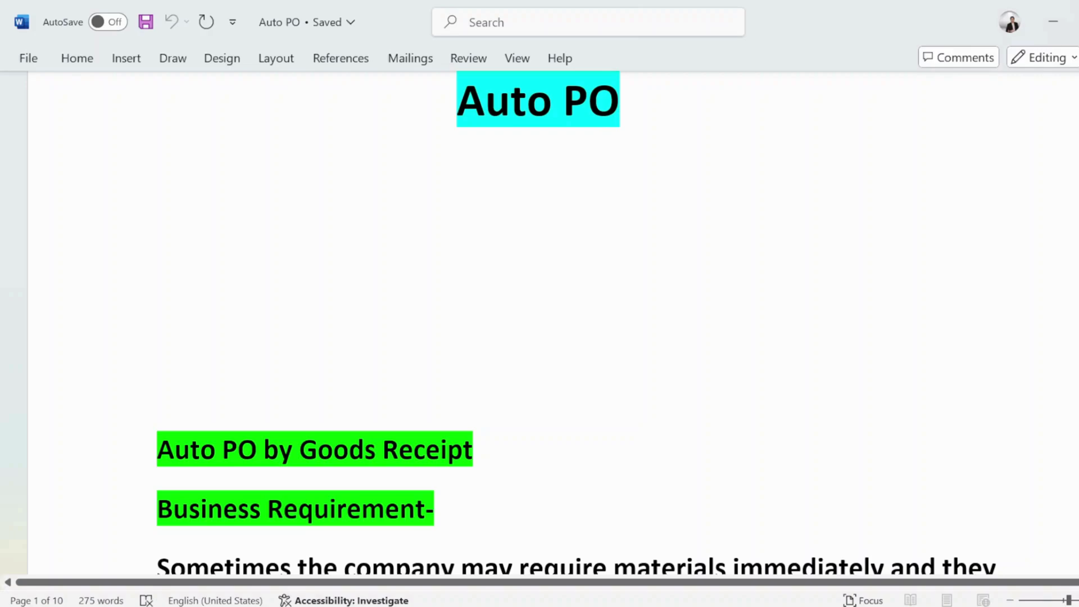
{"action": "scroll", "coordinate": [540, 323], "scroll_direction": "down", "scroll_amount": 4}
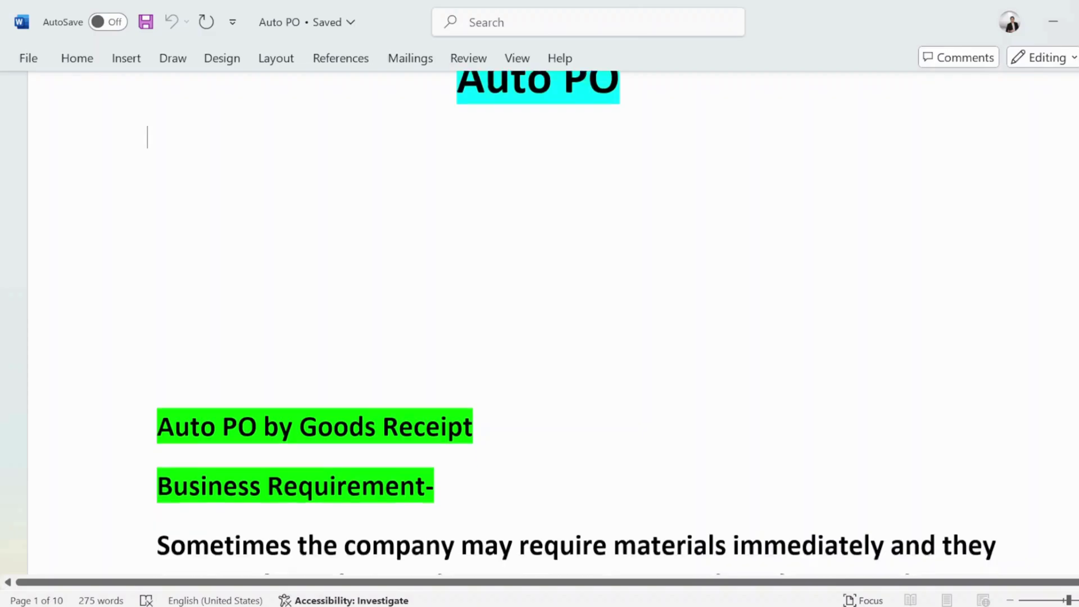
{"action": "scroll", "coordinate": [539, 323], "scroll_direction": "down", "scroll_amount": 3}
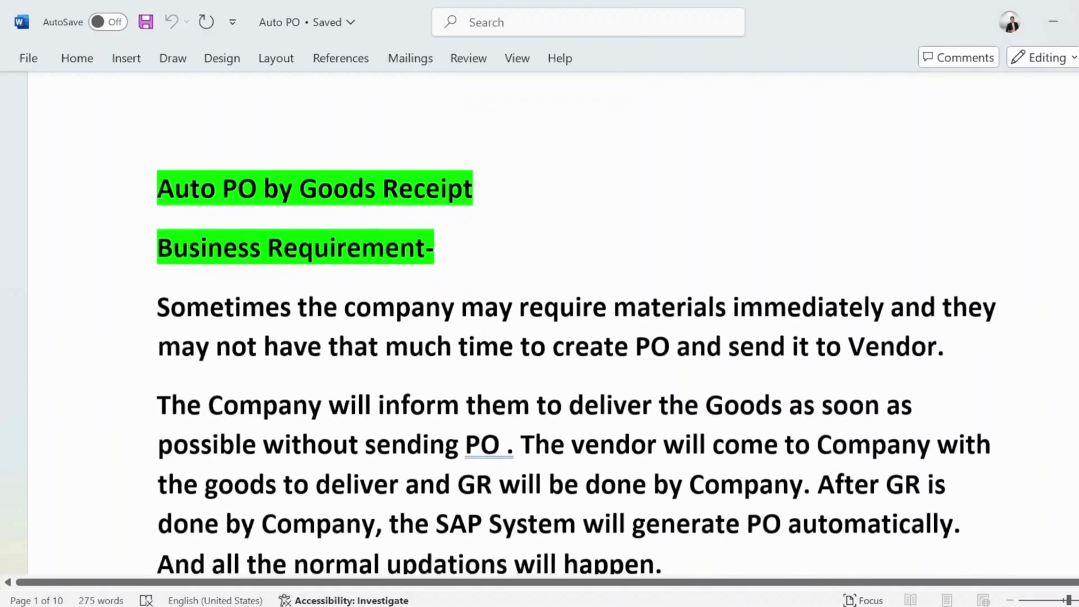
{"action": "scroll", "coordinate": [539, 323], "scroll_direction": "up", "scroll_amount": 1}
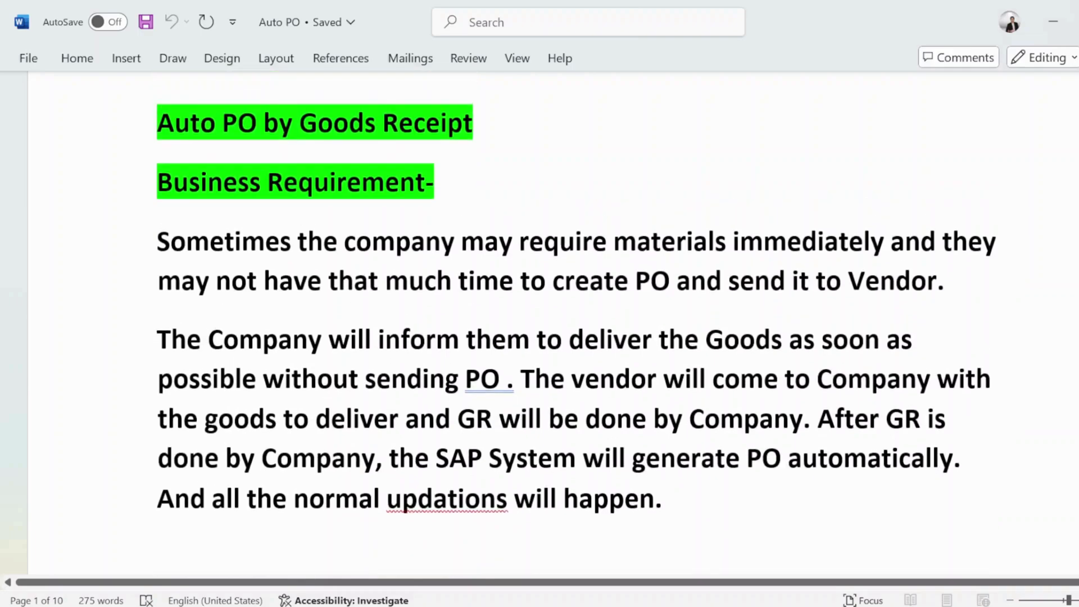
{"action": "left_click_drag", "start_coordinate": [156, 123], "coordinate": [489, 123]}
{"action": "left_click_drag", "start_coordinate": [156, 182], "coordinate": [425, 182]}
{"action": "key", "text": "ctrl+Home"}
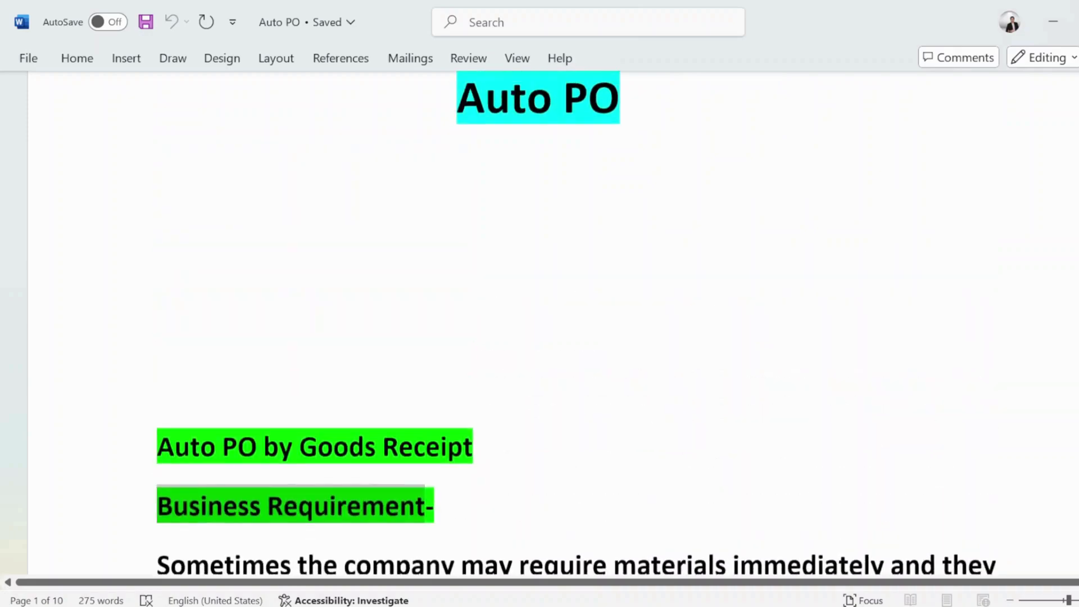
{"action": "key", "text": "shift+End"}
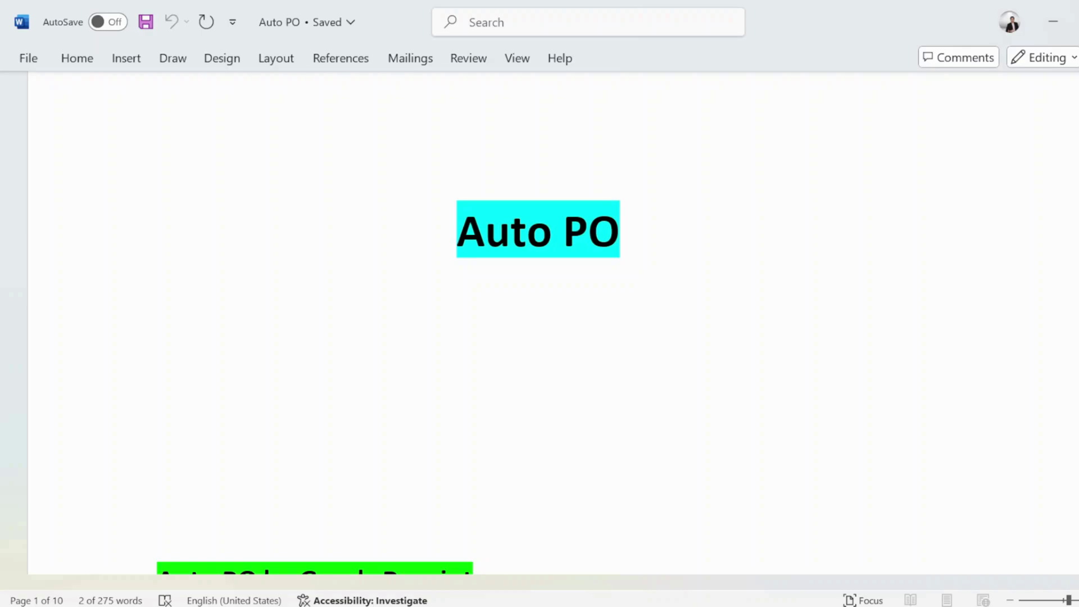
Step: Read through the business requirement paragraph in the Auto PO notes
{"action": "scroll", "coordinate": [385, 313], "scroll_direction": "down", "scroll_amount": 5}
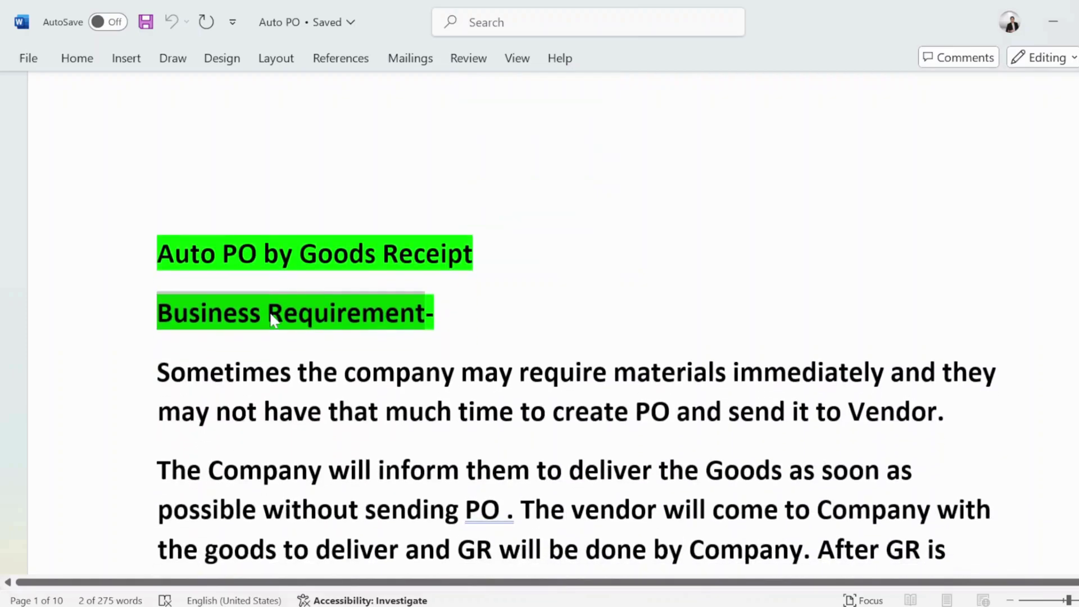
{"action": "scroll", "coordinate": [273, 319], "scroll_direction": "down", "scroll_amount": 1}
{"action": "left_click_drag", "start_coordinate": [157, 307], "coordinate": [889, 307]}
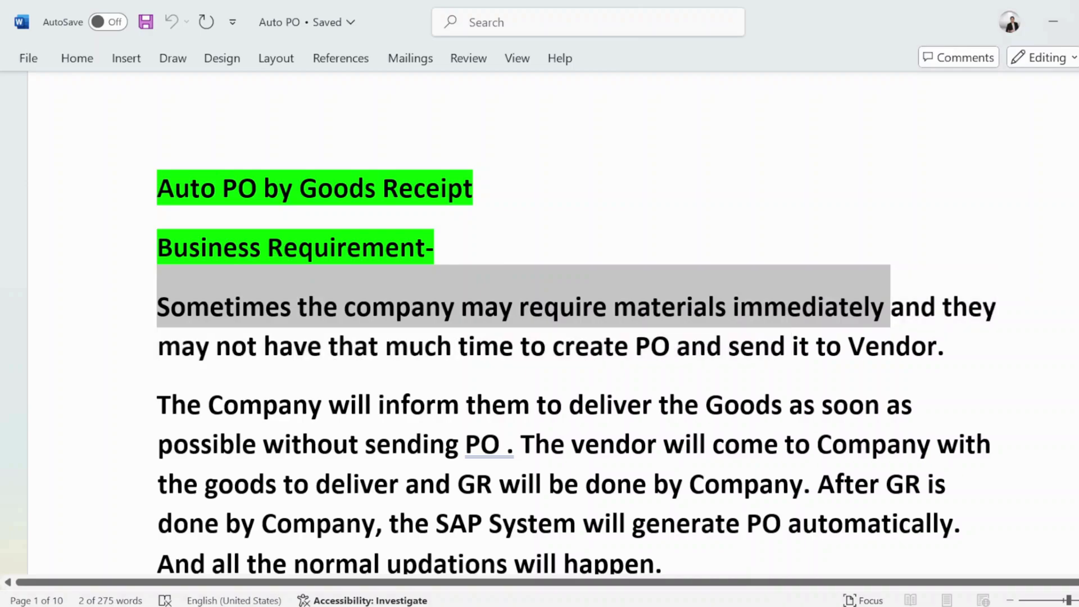
{"action": "left_click", "coordinate": [890, 315]}
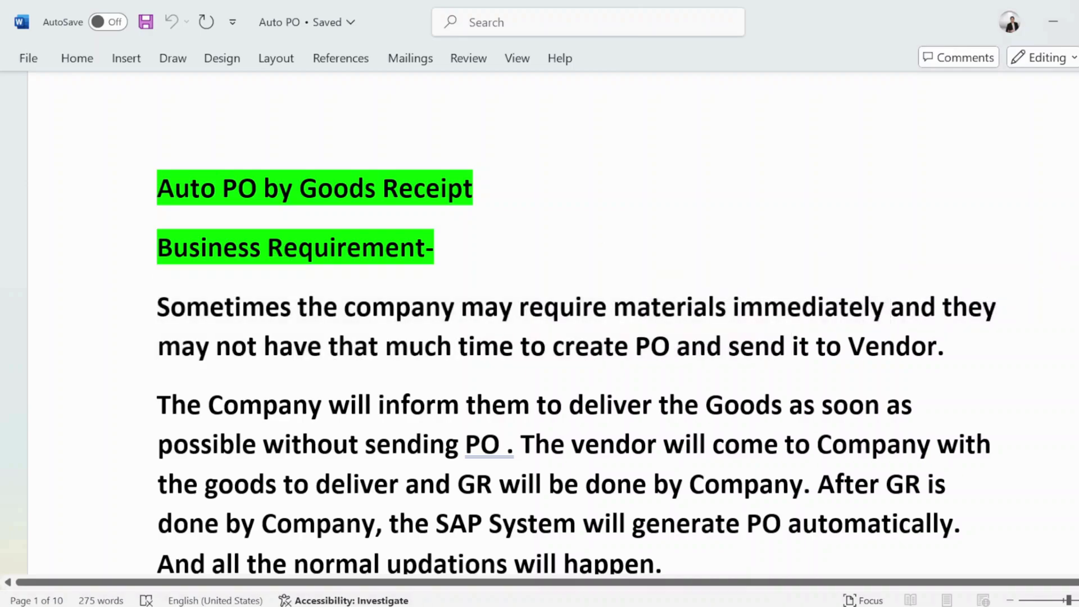
{"action": "scroll", "coordinate": [540, 337], "scroll_direction": "down", "scroll_amount": 2}
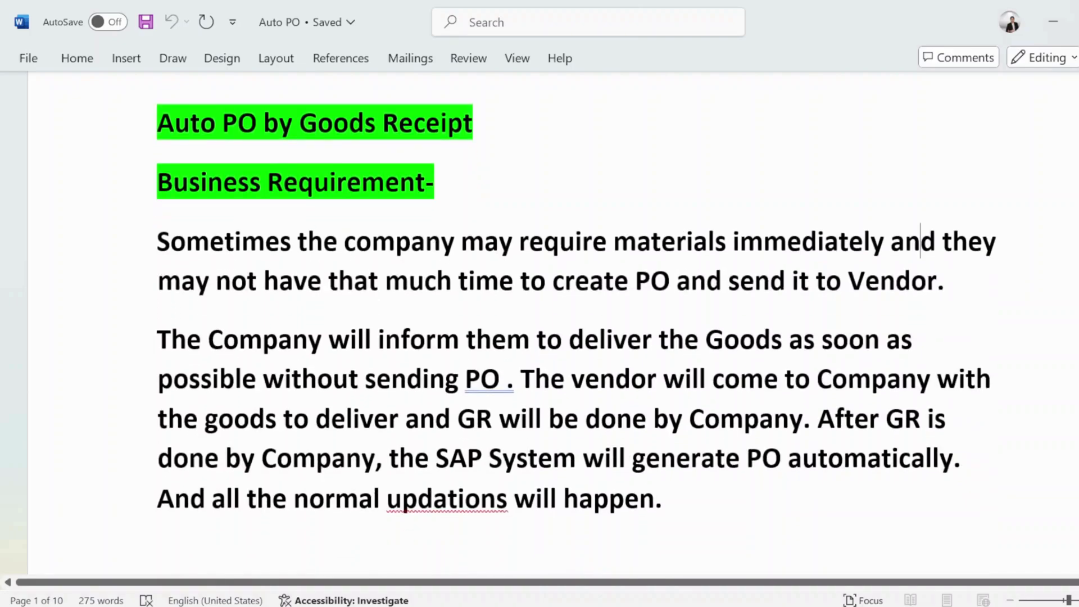
{"action": "scroll", "coordinate": [539, 338], "scroll_direction": "down", "scroll_amount": 2}
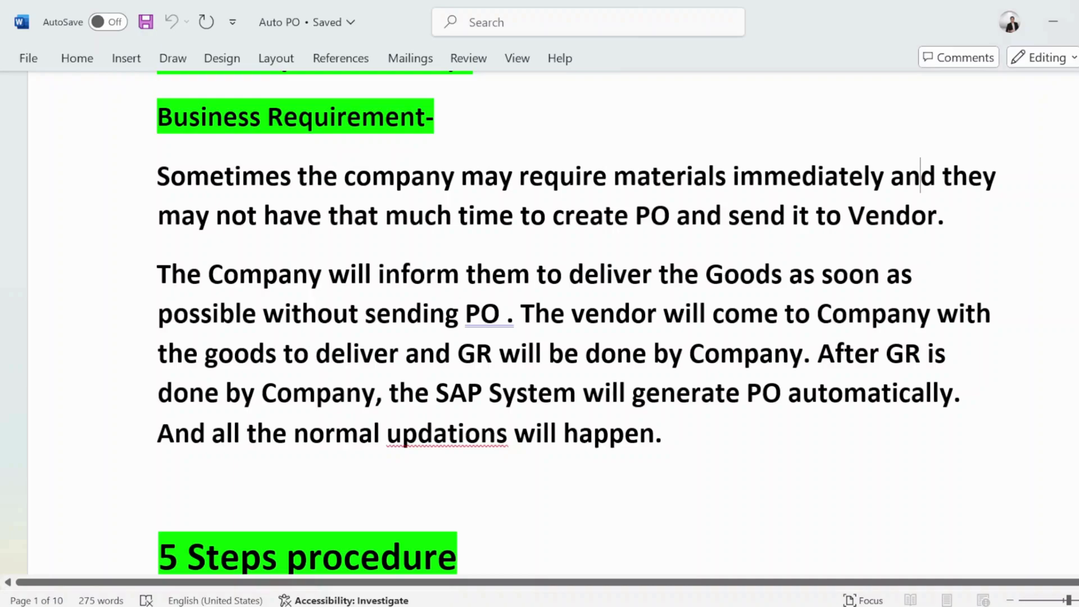
{"action": "left_click_drag", "start_coordinate": [158, 432], "coordinate": [678, 435]}
{"action": "scroll", "coordinate": [584, 449], "scroll_direction": "down", "scroll_amount": 3}
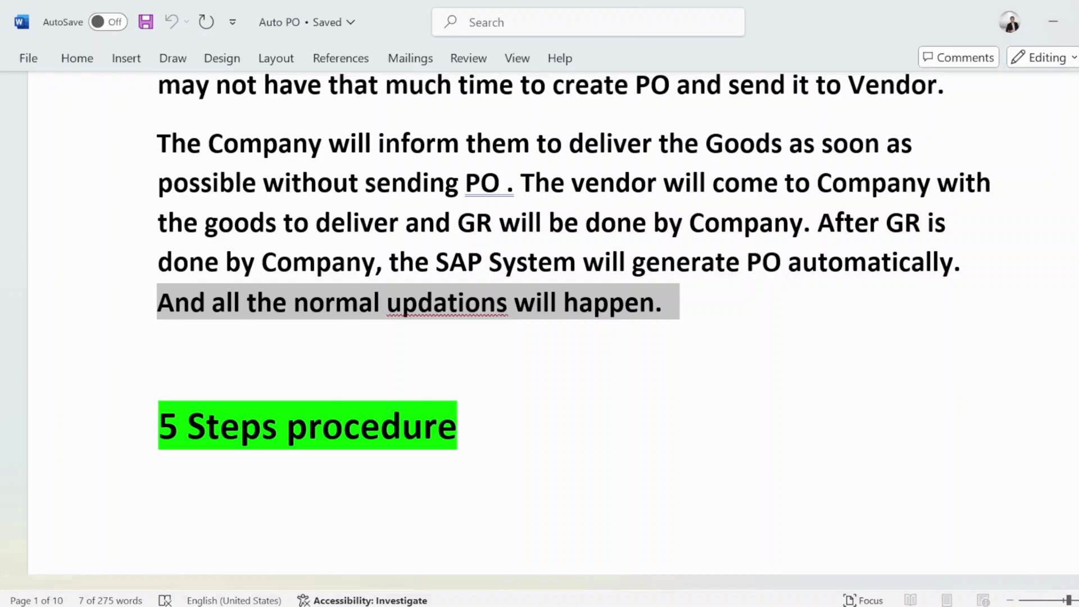
{"action": "scroll", "coordinate": [539, 309], "scroll_direction": "down", "scroll_amount": 3}
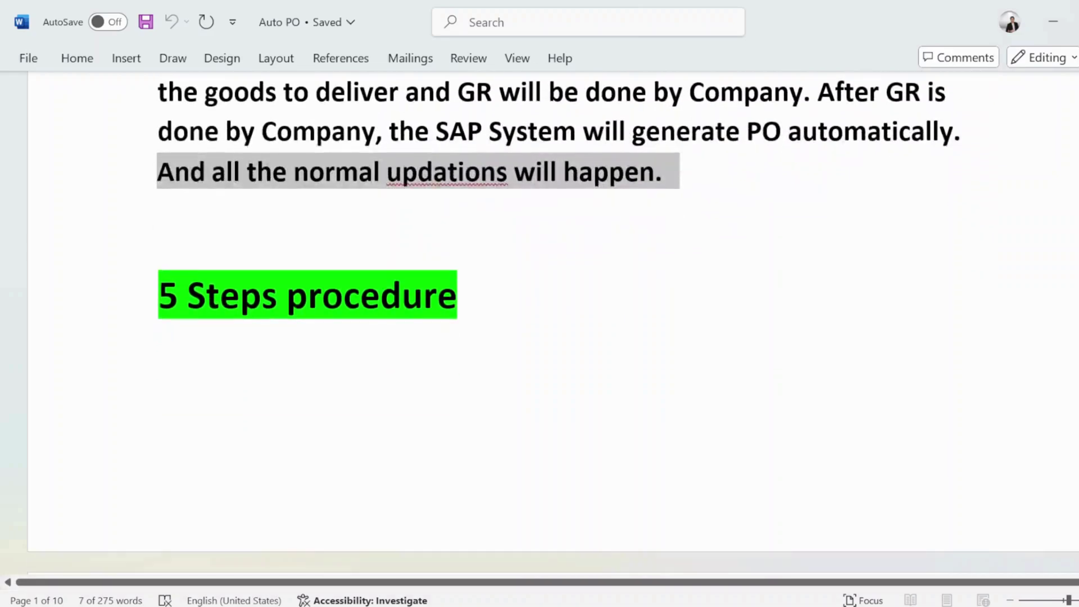
Step: Read the 5 Steps procedure, Configuration and Step1 headings in the notes
{"action": "left_click_drag", "start_coordinate": [160, 295], "coordinate": [391, 297]}
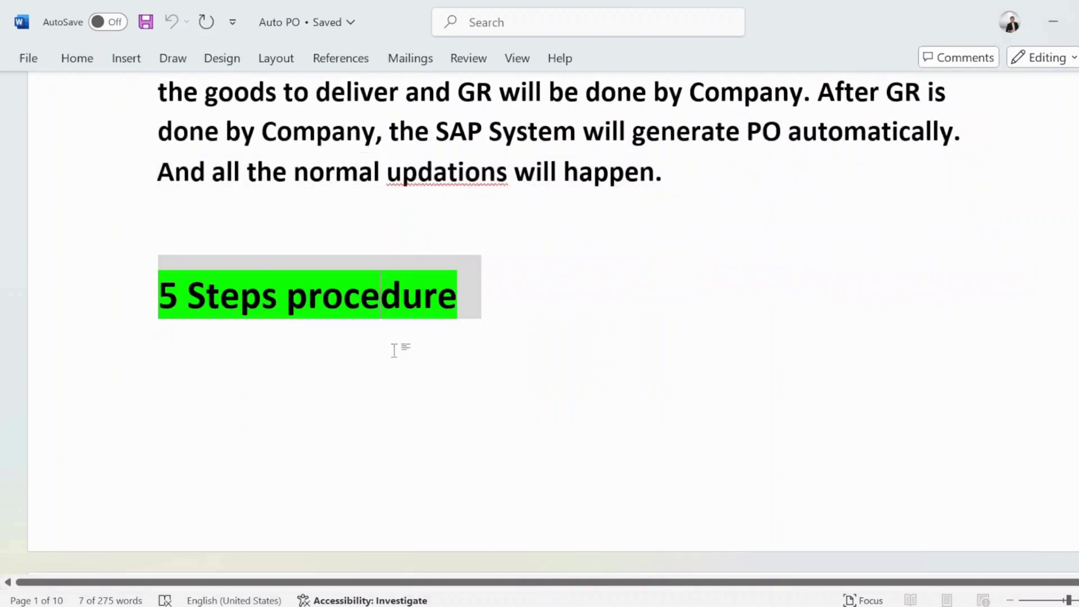
{"action": "left_click", "coordinate": [381, 295]}
{"action": "triple_click", "coordinate": [381, 295]}
{"action": "left_click", "coordinate": [213, 359]}
{"action": "scroll", "coordinate": [232, 359], "scroll_direction": "down", "scroll_amount": 5}
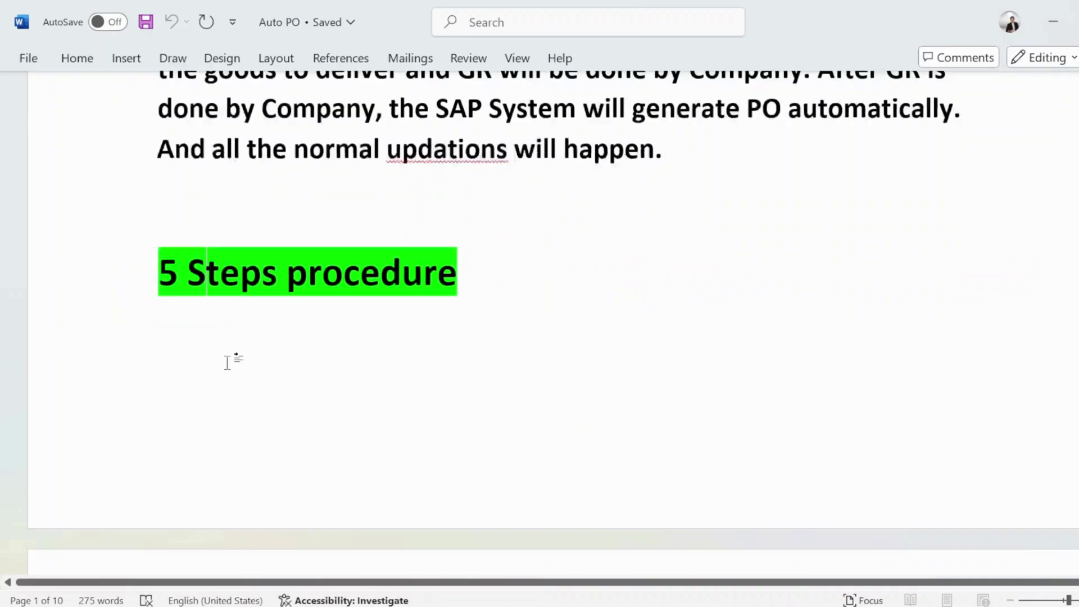
{"action": "scroll", "coordinate": [227, 363], "scroll_direction": "down", "scroll_amount": 7}
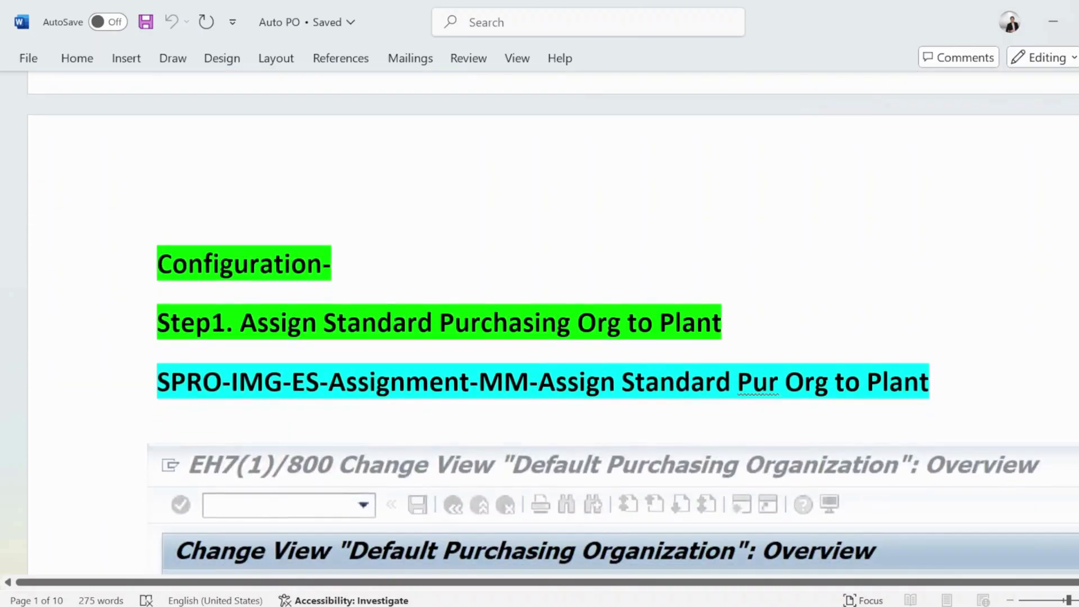
{"action": "left_click_drag", "start_coordinate": [158, 263], "coordinate": [348, 264]}
{"action": "left_click_drag", "start_coordinate": [240, 322], "coordinate": [662, 318]}
{"action": "left_click", "coordinate": [541, 321]}
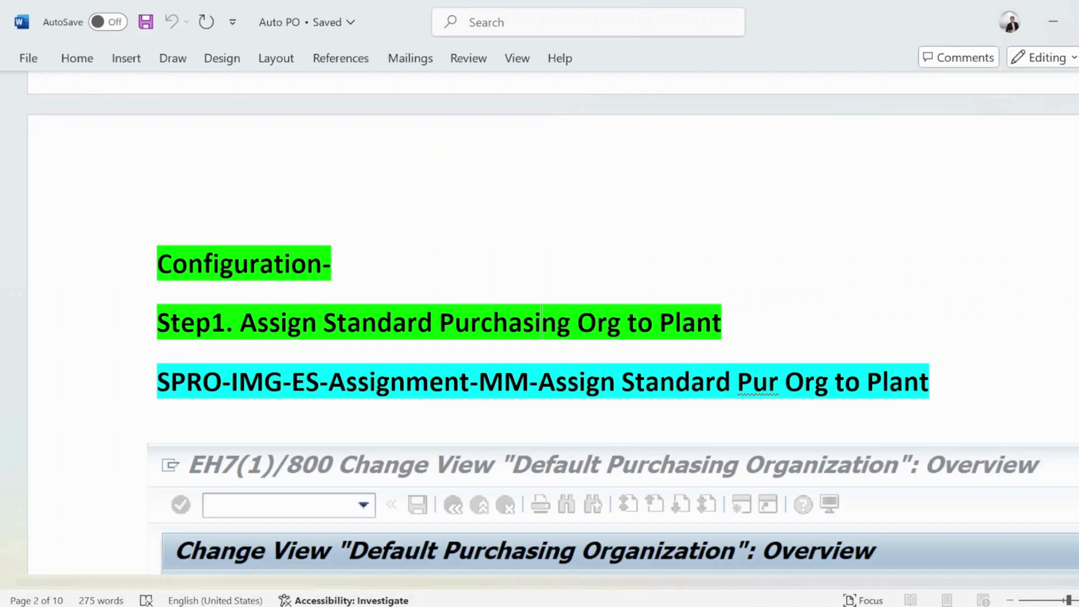
Step: Launch SAP Logon from the desktop, maximize it, and connect to the SAP Class server
{"action": "key", "text": "super+d"}
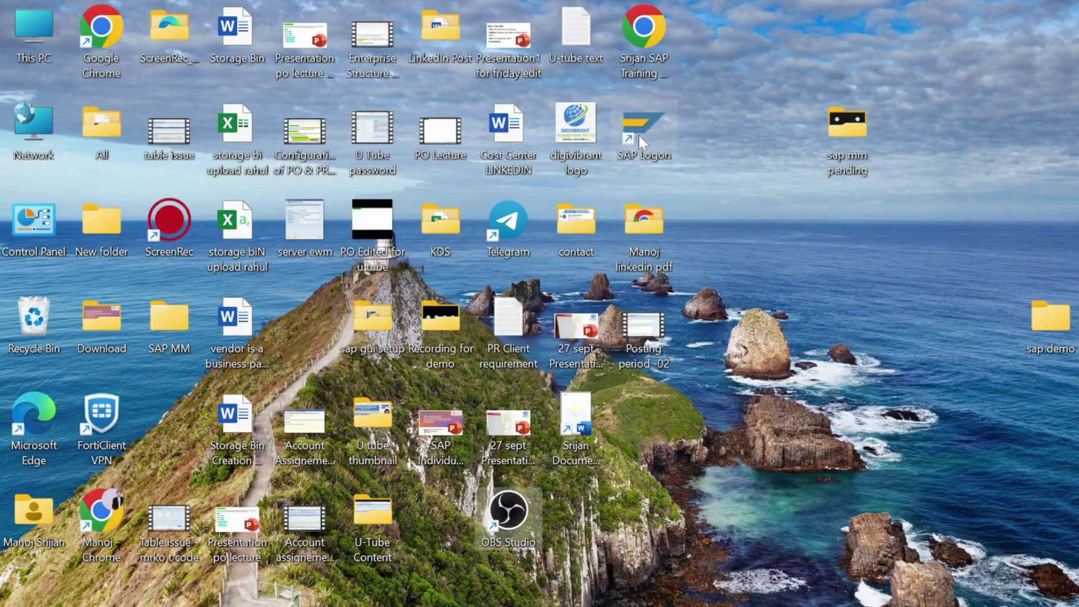
{"action": "double_click", "coordinate": [638, 133]}
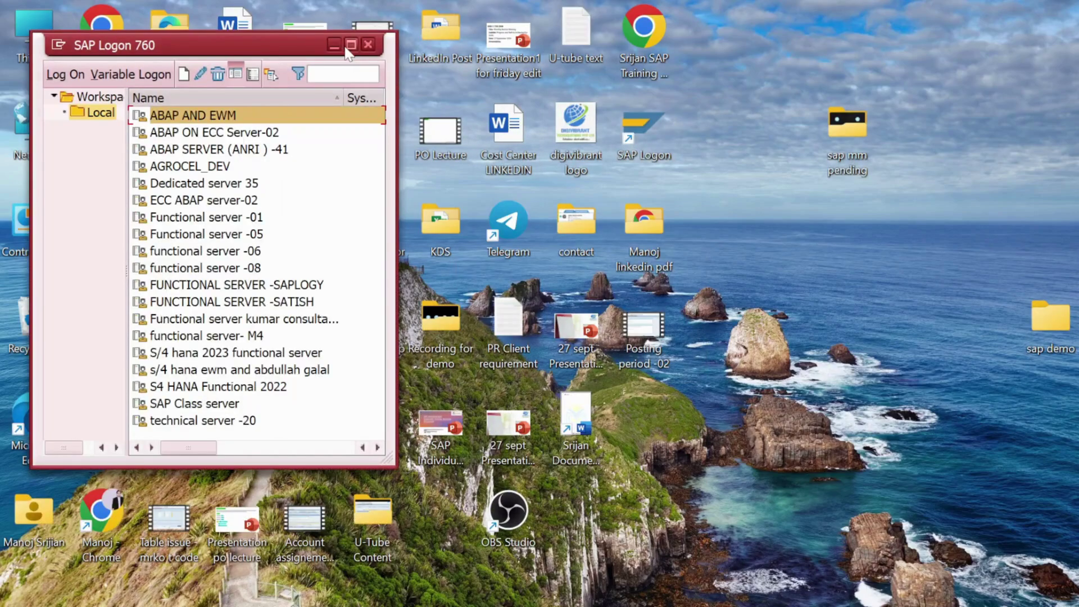
{"action": "left_click", "coordinate": [351, 45]}
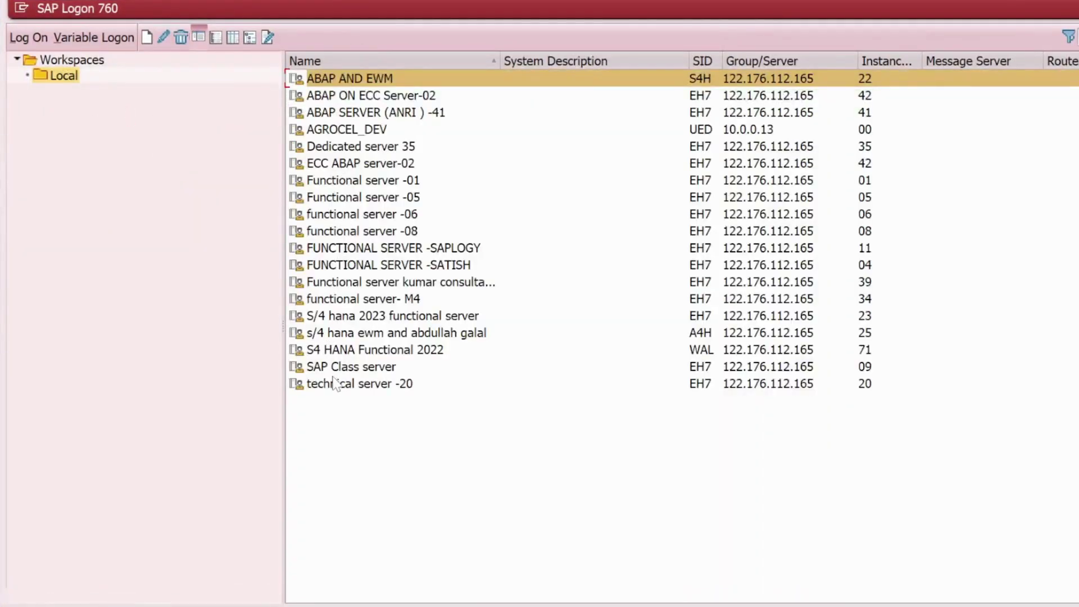
{"action": "double_click", "coordinate": [323, 366]}
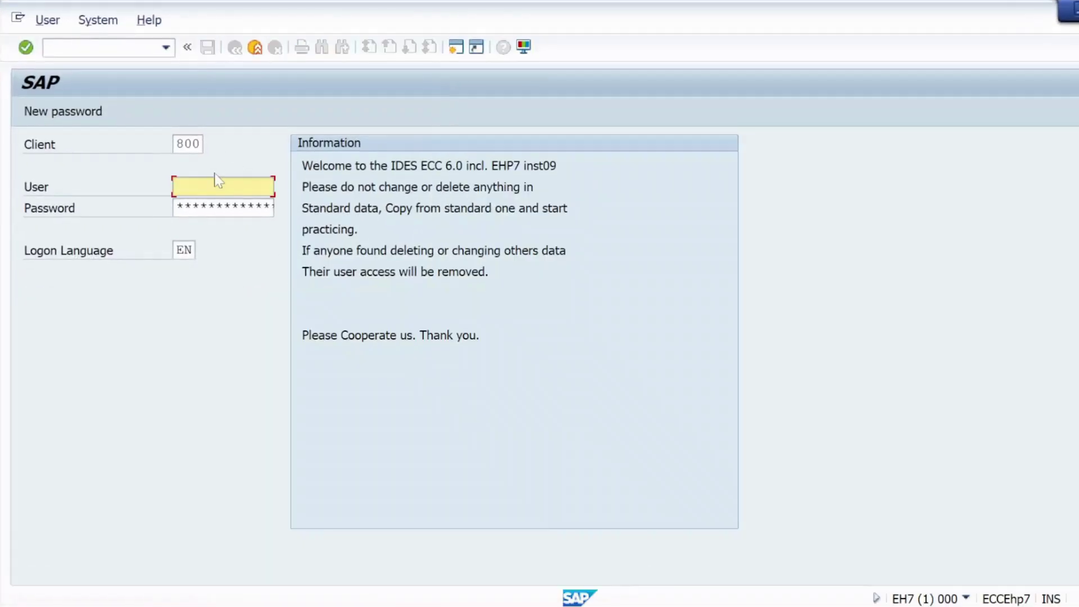
Step: Log on to client 800 with the saved user name and start ME21N
{"action": "left_click", "coordinate": [214, 185]}
{"action": "left_click", "coordinate": [208, 204]}
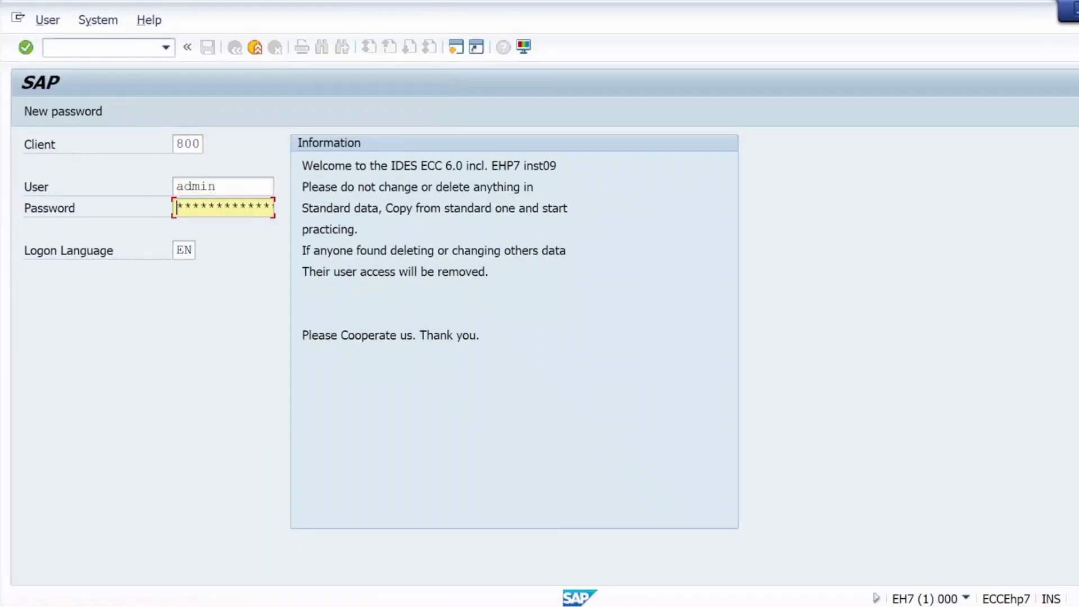
{"action": "left_click", "coordinate": [193, 207]}
{"action": "key", "text": "Return"}
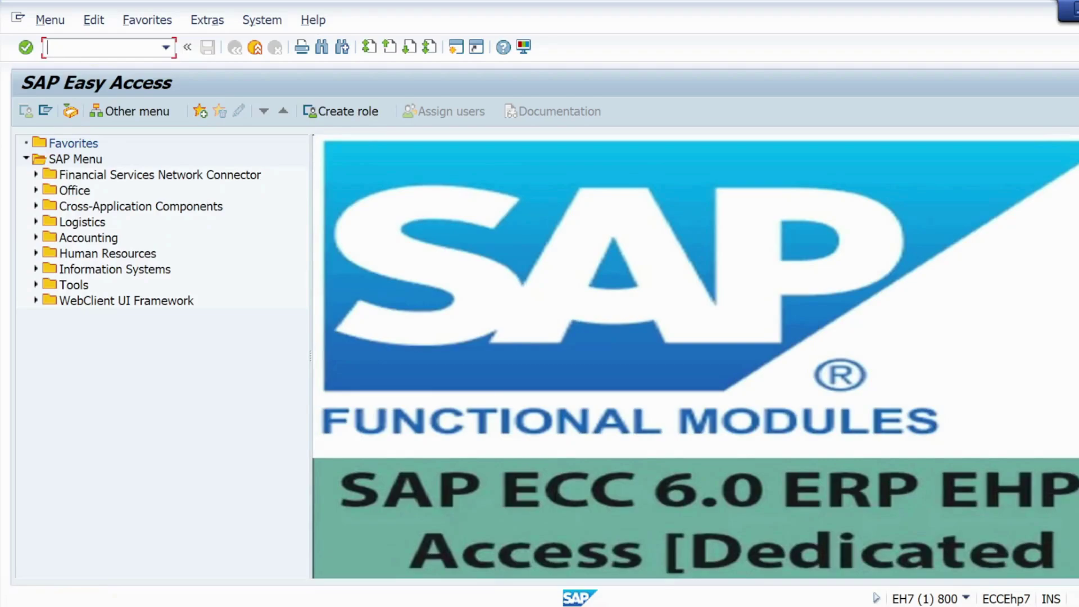
{"action": "type", "text": "me21n"}
{"action": "key", "text": "Return"}
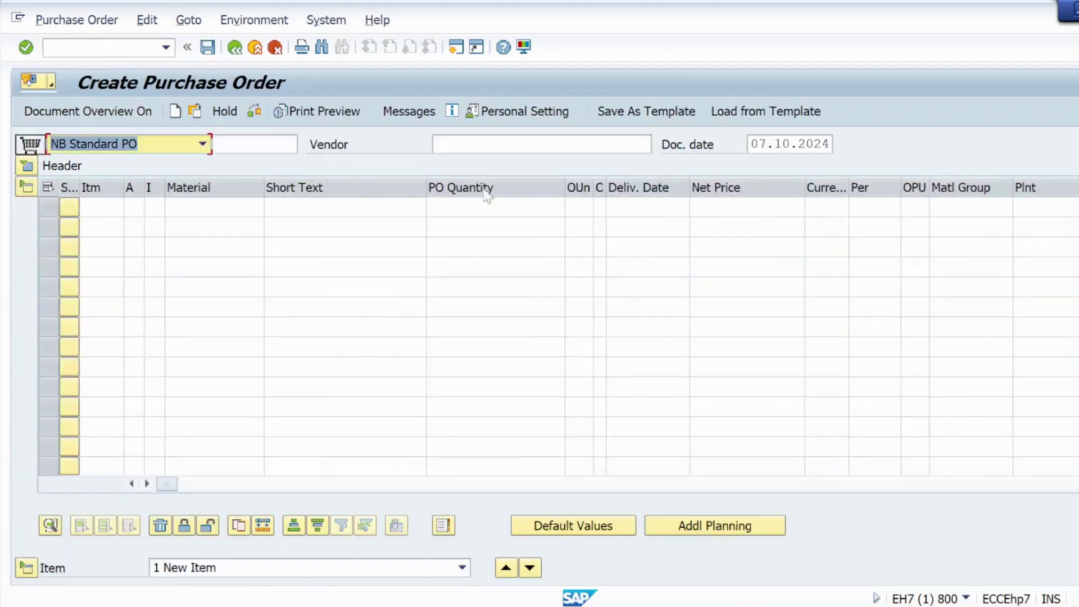
Step: Show the PO header's Org. Data tab, then enter /nspro in the command field
{"action": "left_click", "coordinate": [33, 168]}
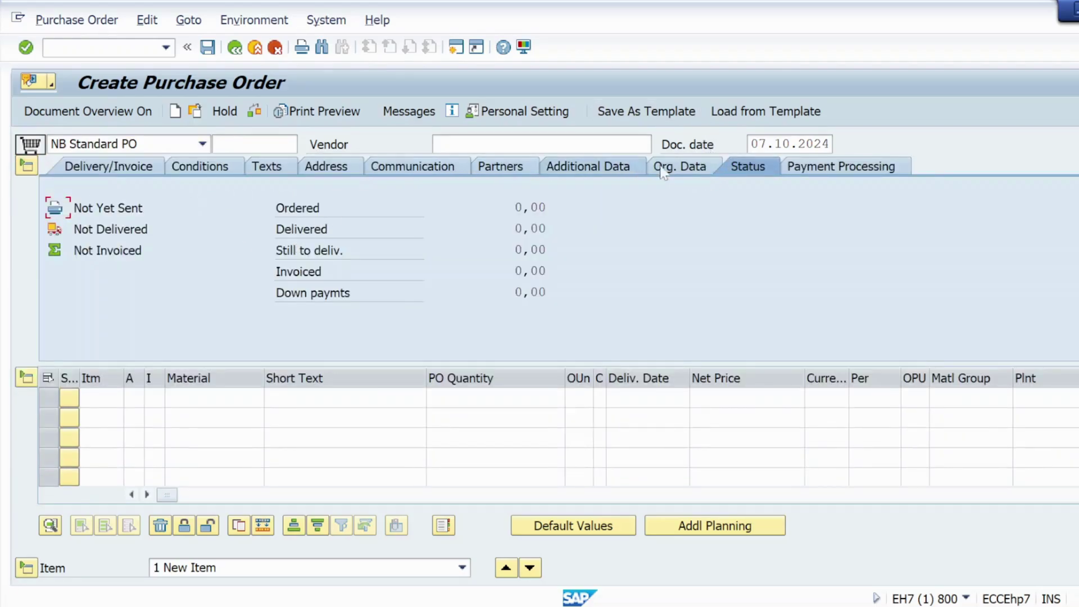
{"action": "left_click", "coordinate": [683, 167]}
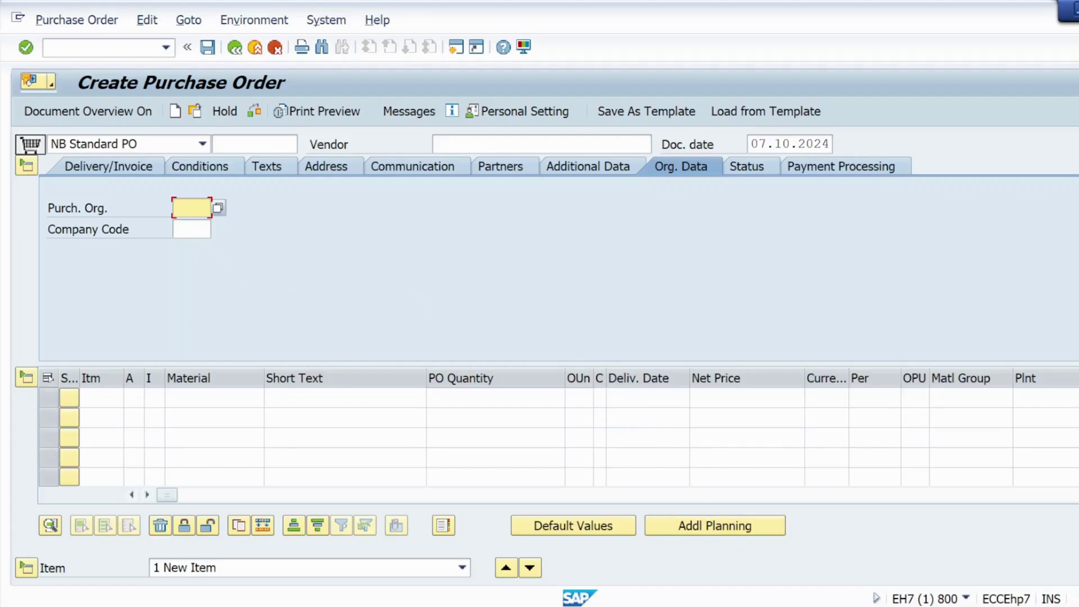
{"action": "left_click", "coordinate": [107, 47]}
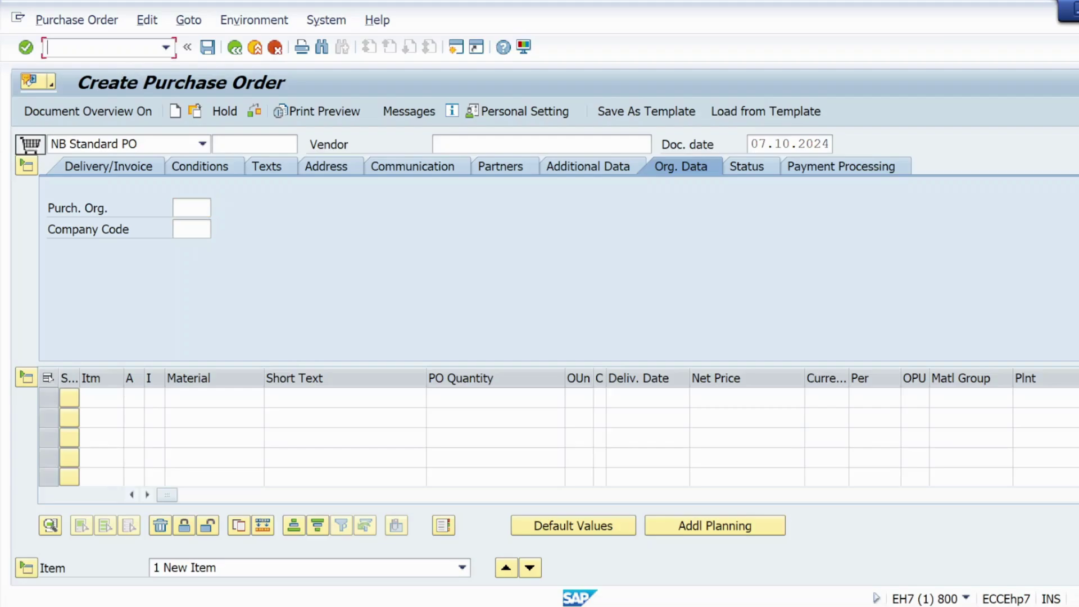
{"action": "type", "text": "/nspro"}
Step: In the SAP Reference IMG, execute Enterprise Structure > Assignment > Materials Management > Assign standard purchasing organization to plant
{"action": "key", "text": "Return"}
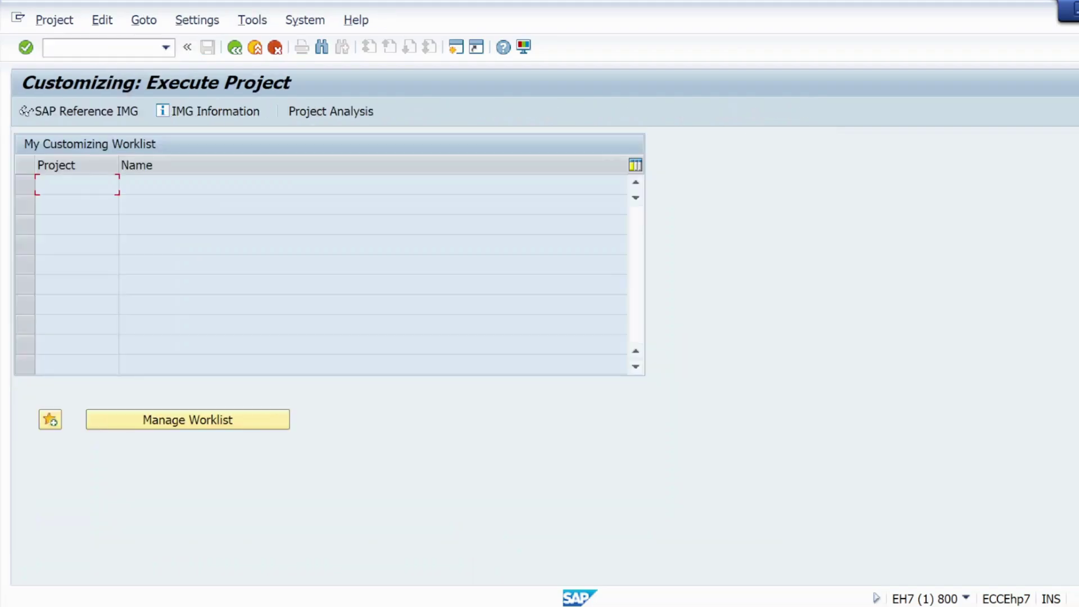
{"action": "left_click", "coordinate": [87, 112]}
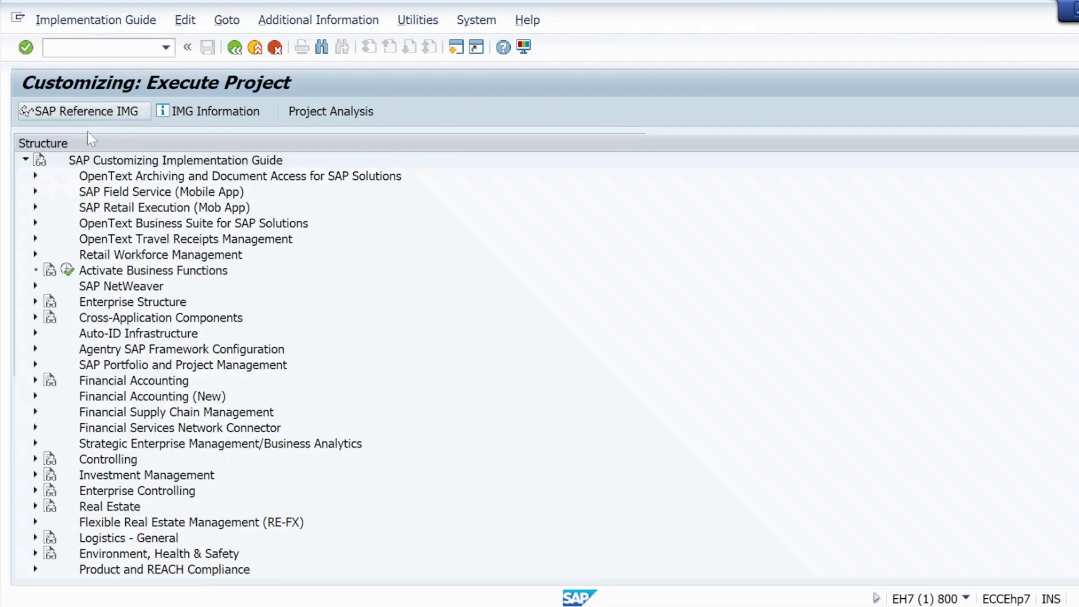
{"action": "left_click", "coordinate": [35, 303]}
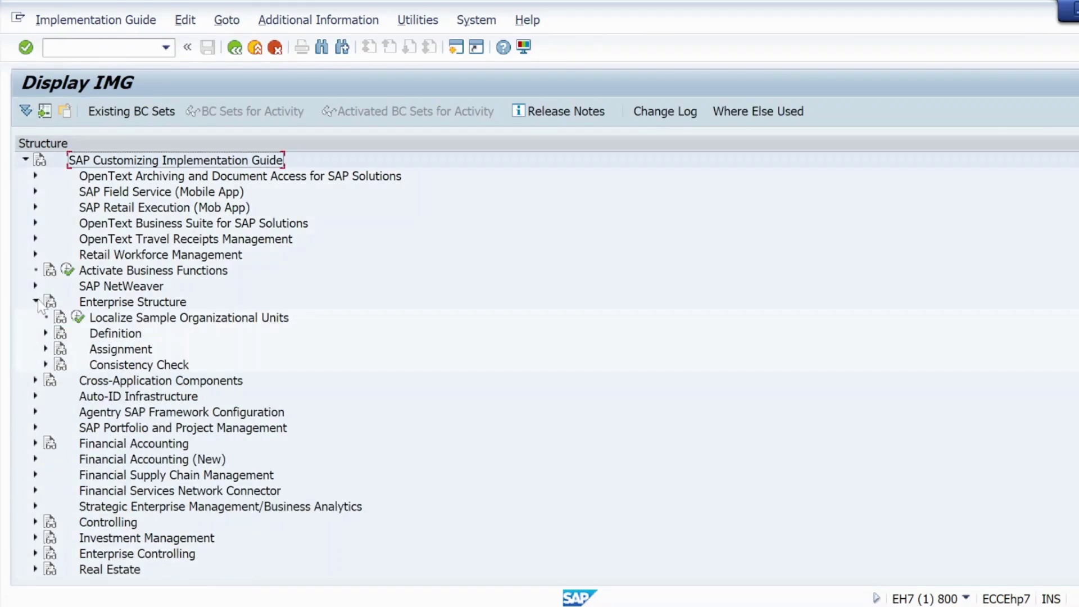
{"action": "left_click", "coordinate": [46, 349]}
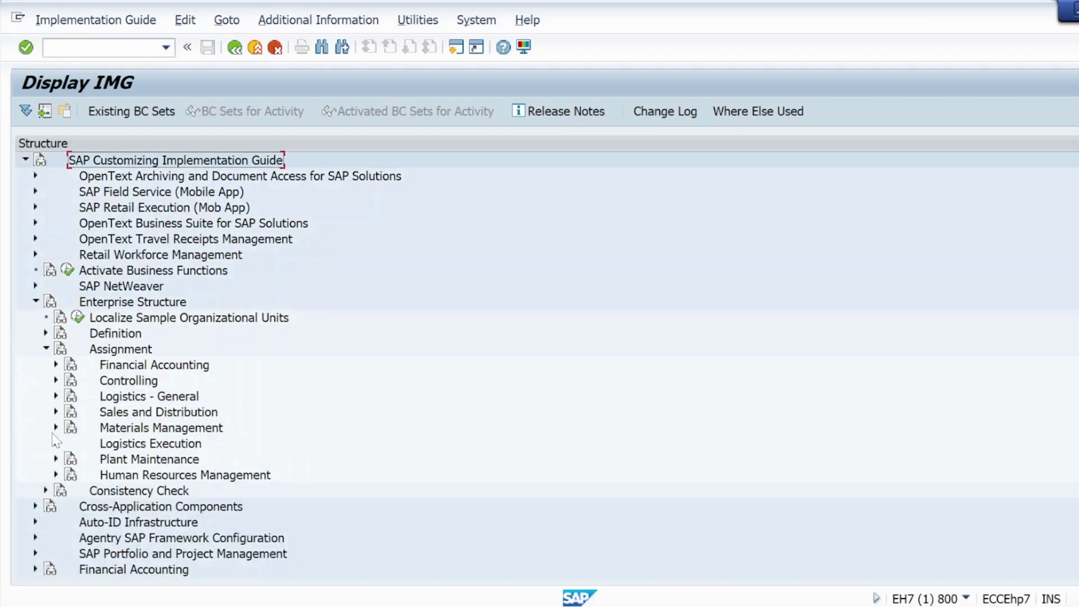
{"action": "left_click", "coordinate": [56, 427]}
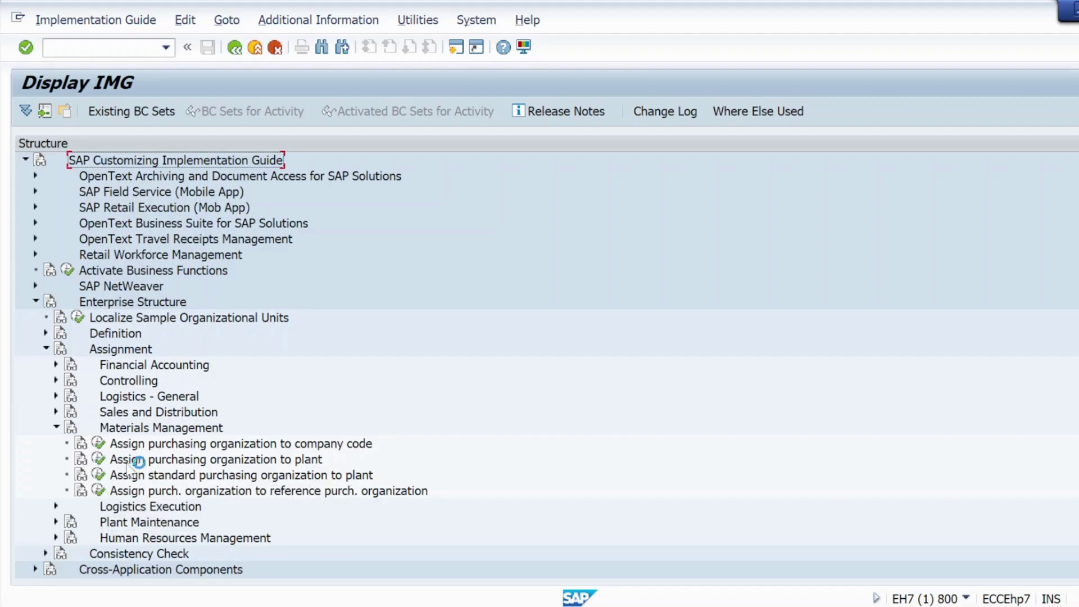
{"action": "left_click", "coordinate": [99, 476]}
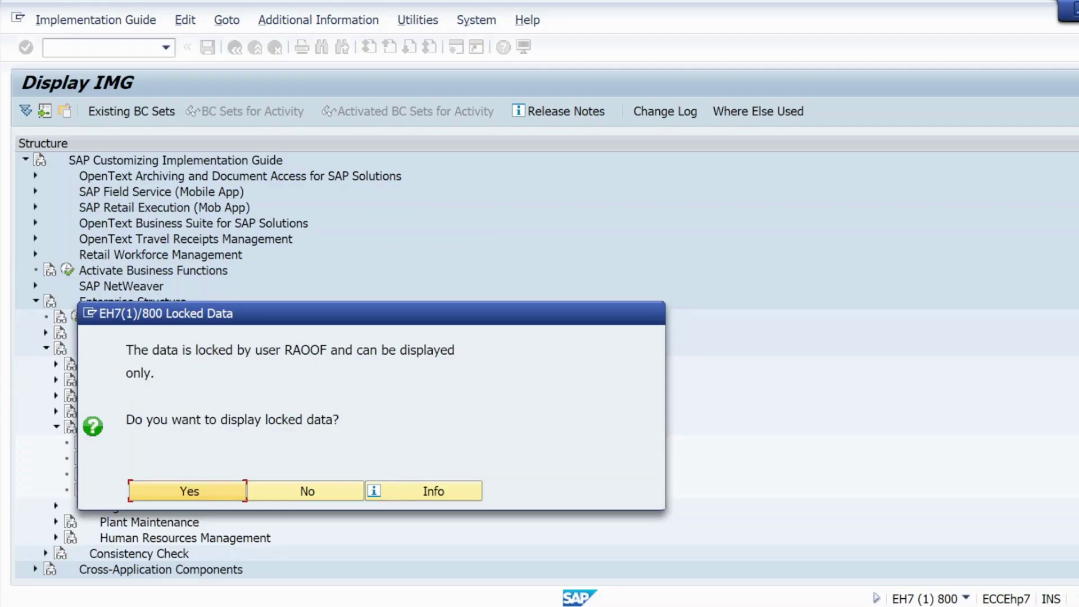
Step: Copy the locking user's name, then view the plant table in display-only mode
{"action": "mouse_move", "coordinate": [331, 350]}
{"action": "left_mouse_down"}
{"action": "mouse_move", "coordinate": [284, 350]}
{"action": "mouse_move", "coordinate": [319, 350]}
{"action": "left_mouse_up"}
{"action": "key", "text": "ctrl+c"}
{"action": "key", "text": "ctrl+c"}
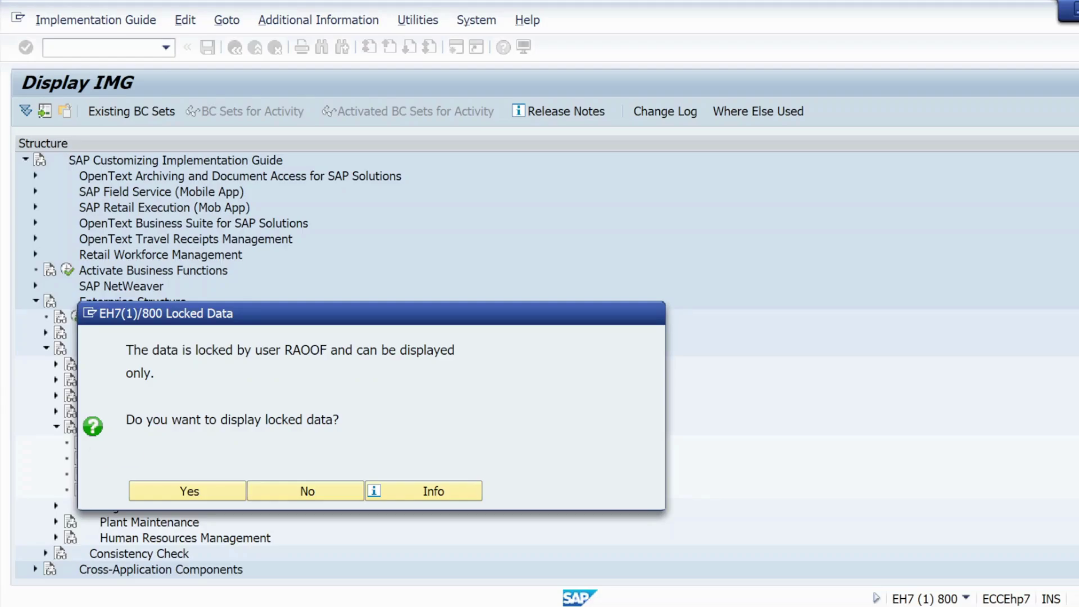
{"action": "left_click", "coordinate": [188, 491]}
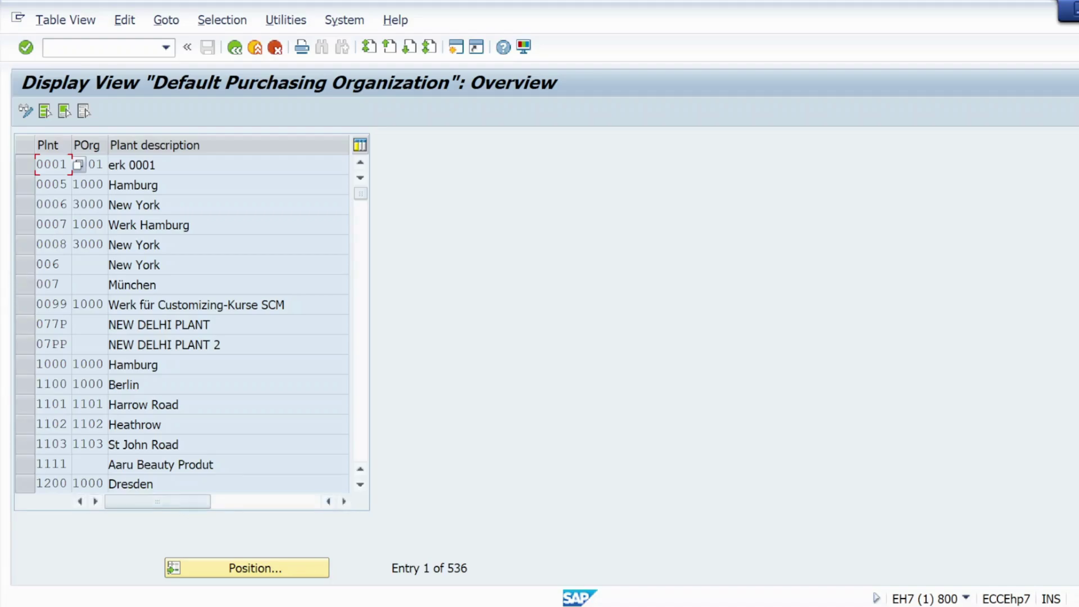
{"action": "scroll", "coordinate": [186, 323], "scroll_direction": "down", "scroll_amount": 4}
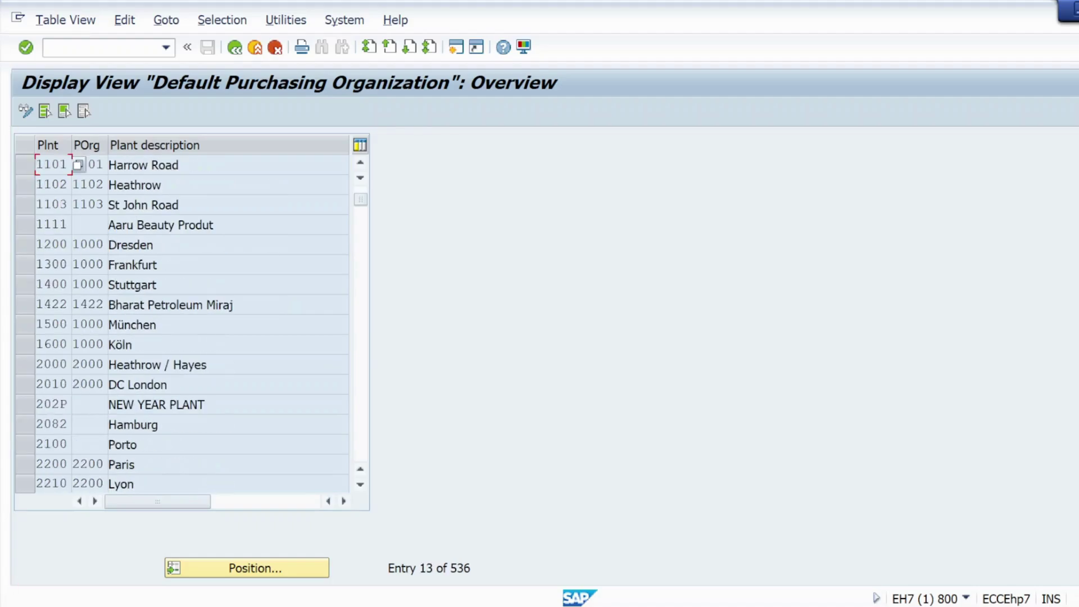
{"action": "scroll", "coordinate": [185, 323], "scroll_direction": "up", "scroll_amount": 2}
{"action": "scroll", "coordinate": [79, 336], "scroll_direction": "up", "scroll_amount": 2}
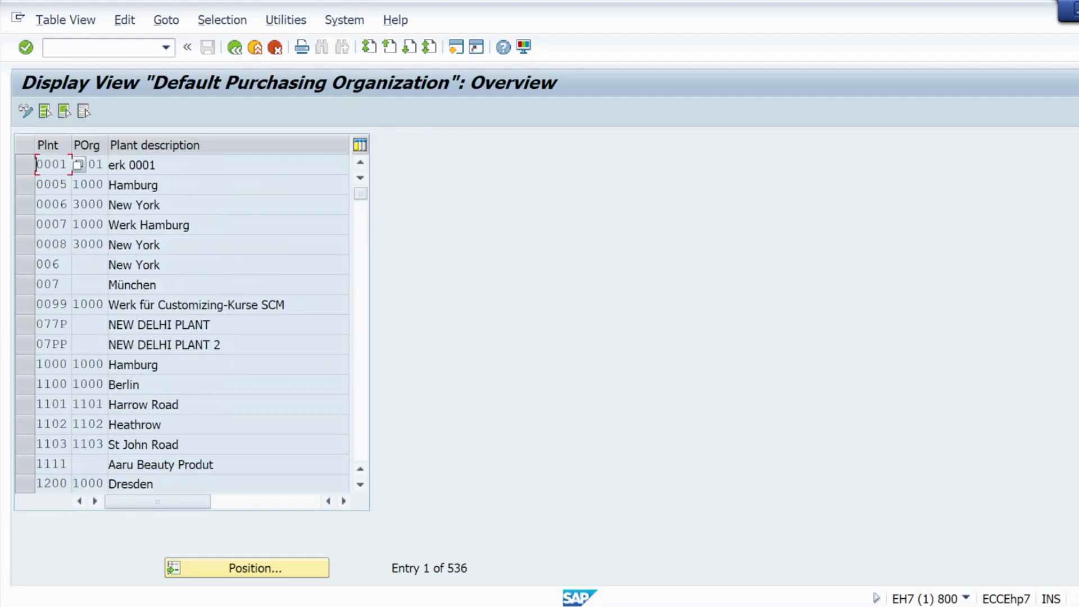
Step: Rerun the plant assignment activity and open SM12 in a new session
{"action": "left_click", "coordinate": [234, 53]}
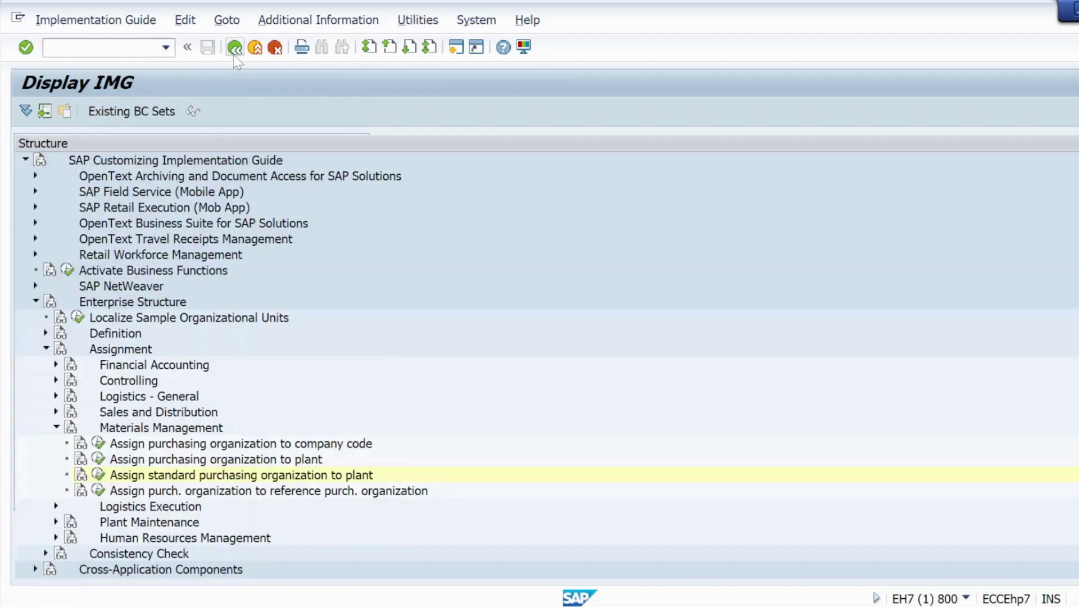
{"action": "left_click", "coordinate": [99, 476]}
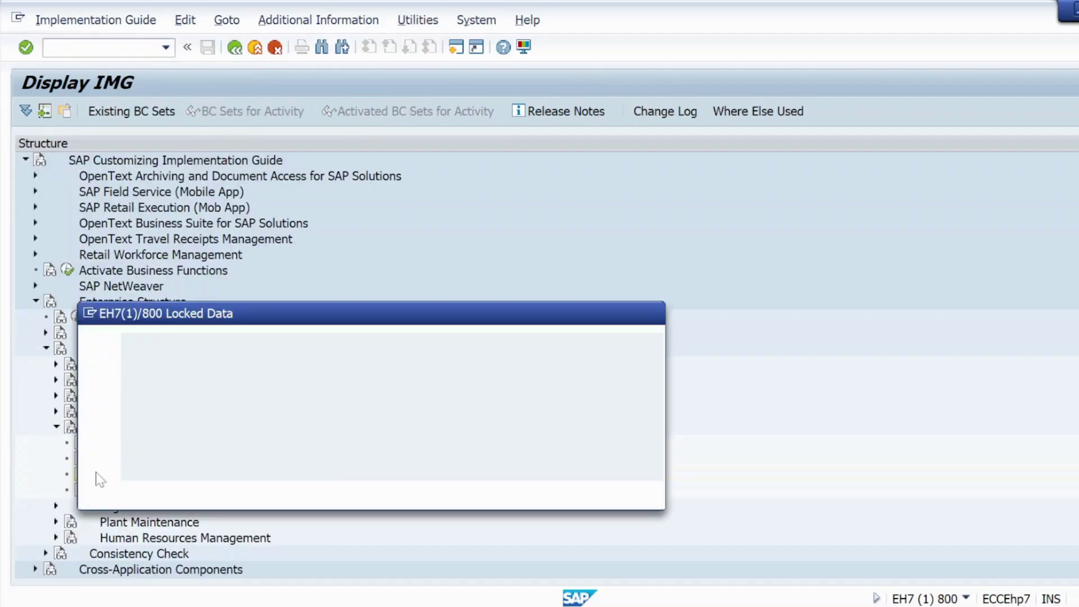
{"action": "left_click_drag", "start_coordinate": [284, 349], "coordinate": [326, 349]}
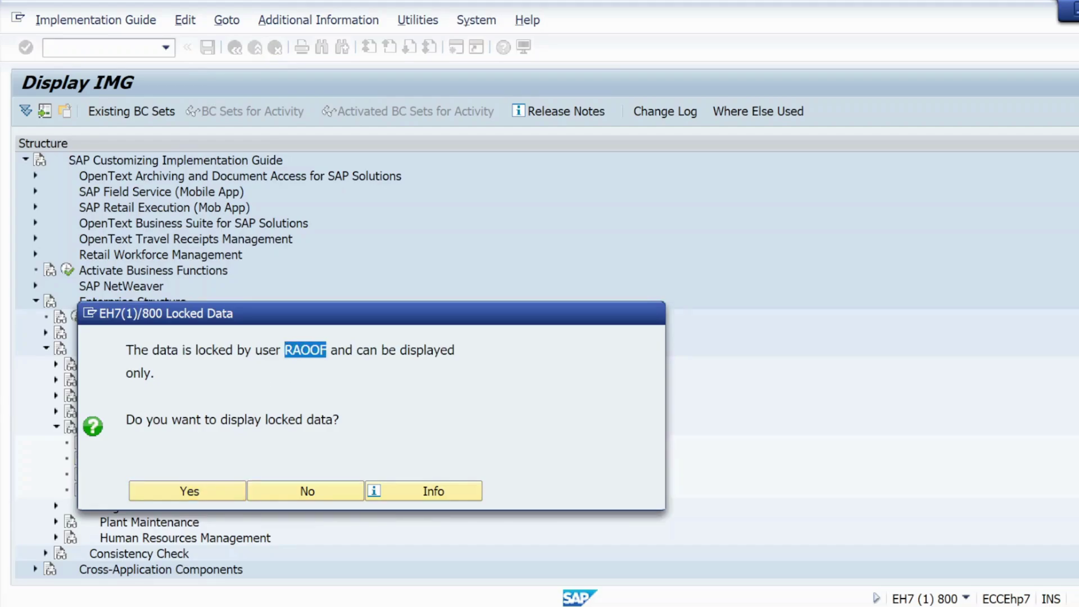
{"action": "left_click", "coordinate": [90, 317]}
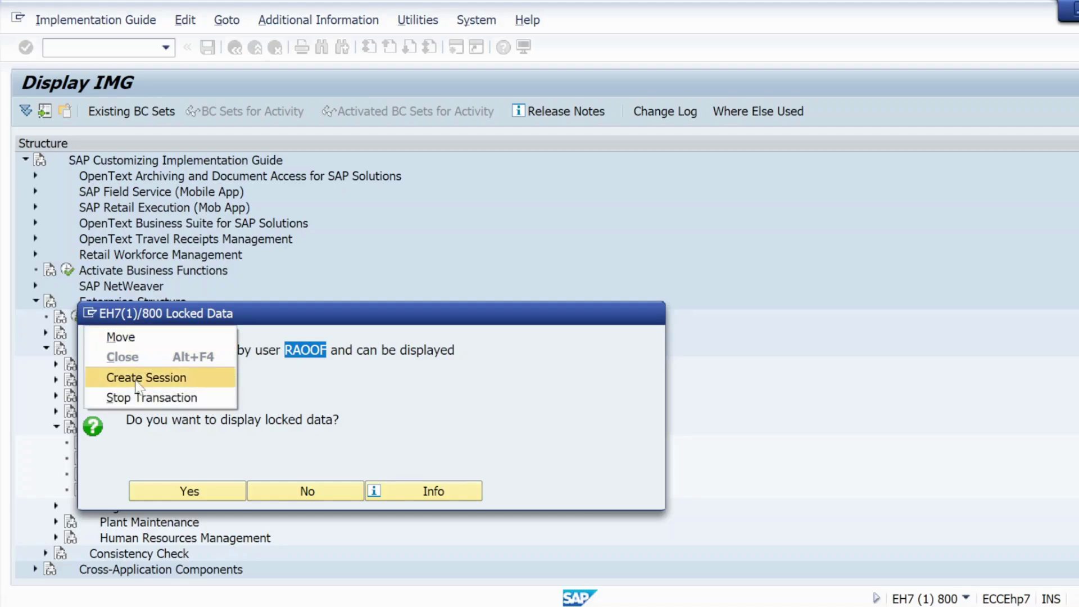
{"action": "left_click", "coordinate": [106, 375]}
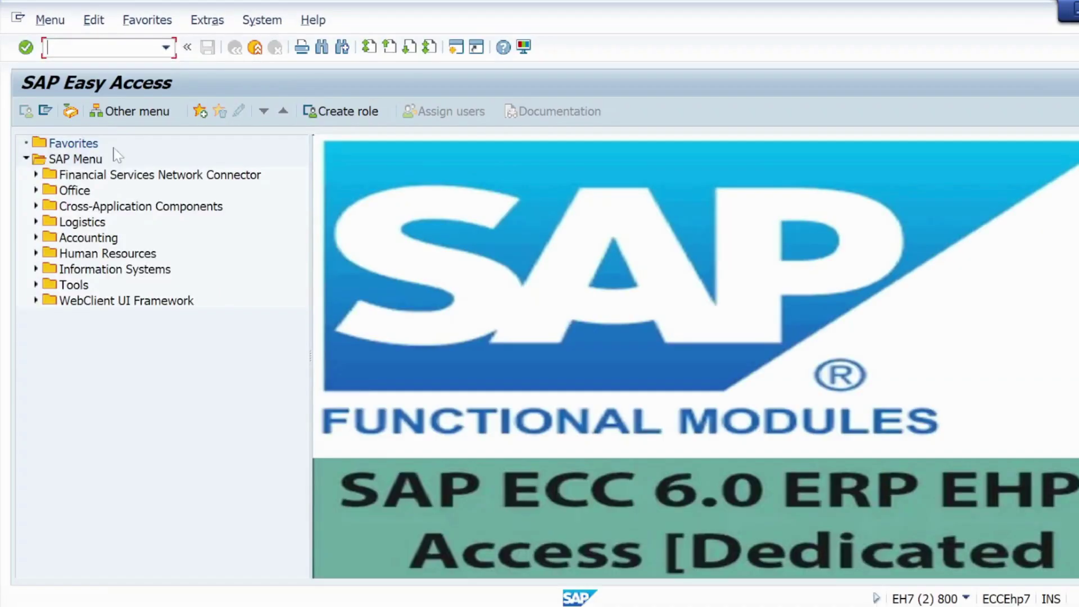
{"action": "type", "text": "sm12"}
{"action": "key", "text": "Return"}
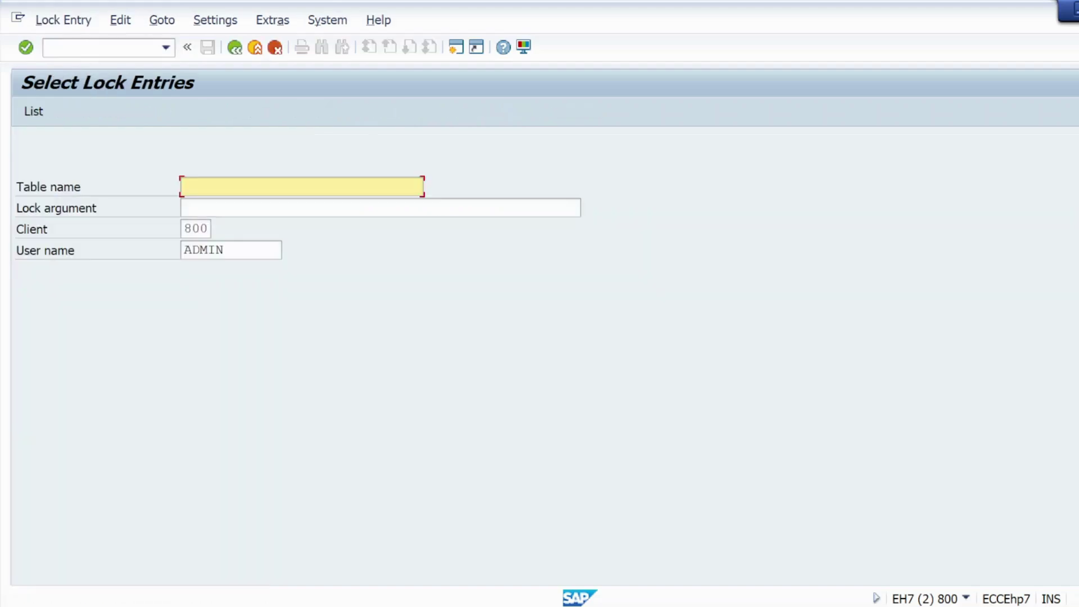
Step: List the locking user's entries, delete the T001W lock, and return to SAP Easy Access
{"action": "left_click", "coordinate": [224, 250]}
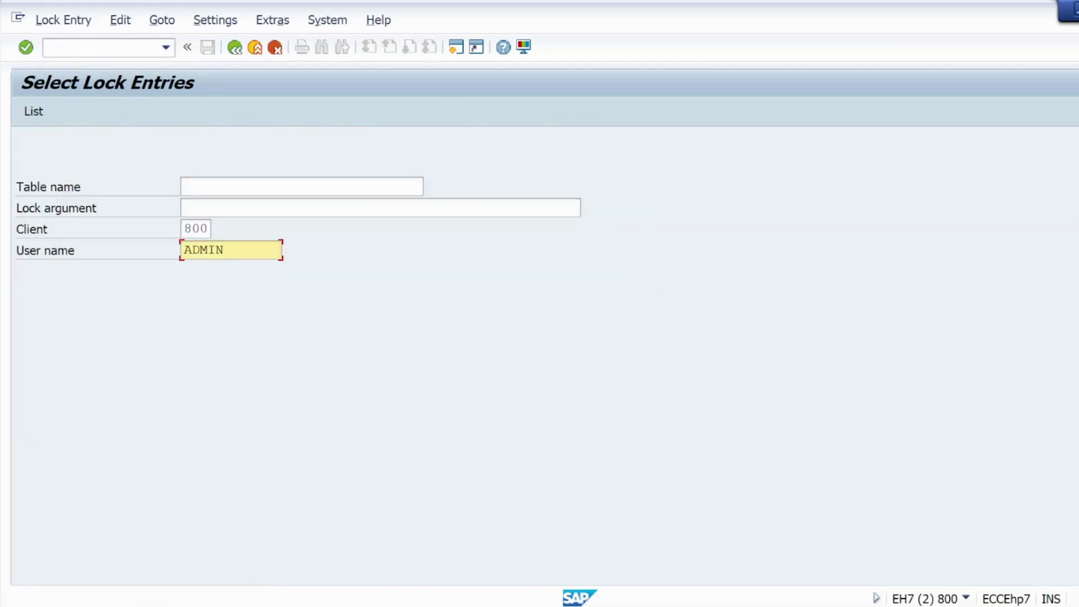
{"action": "key", "text": "BackSpace"}
{"action": "key", "text": "BackSpace"}
{"action": "key", "text": "BackSpace"}
{"action": "key", "text": "BackSpace"}
{"action": "key", "text": "BackSpace"}
{"action": "type", "text": "RAOOF"}
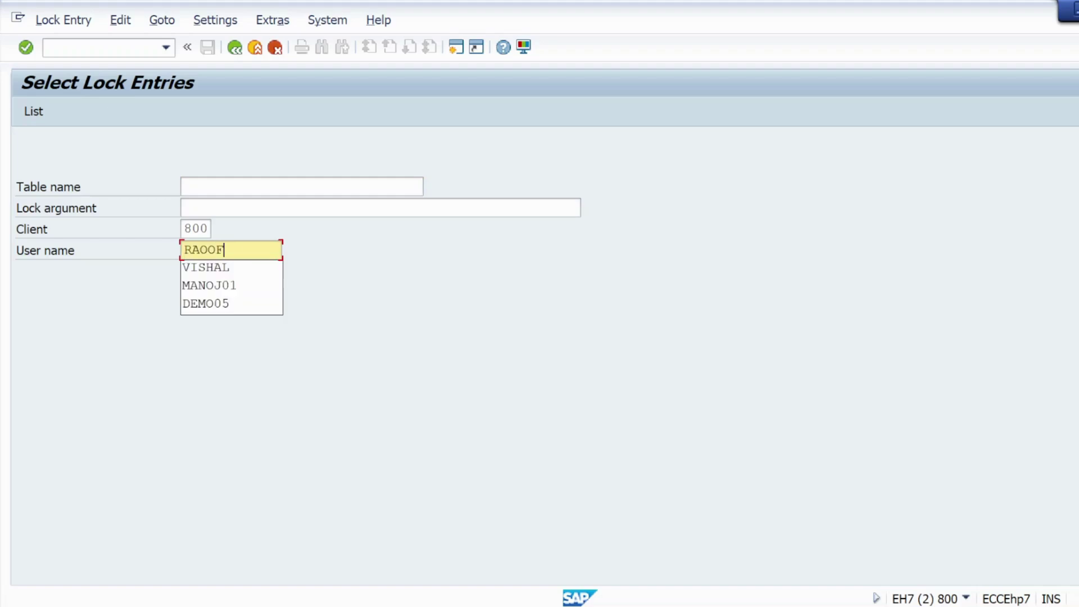
{"action": "left_click", "coordinate": [240, 410]}
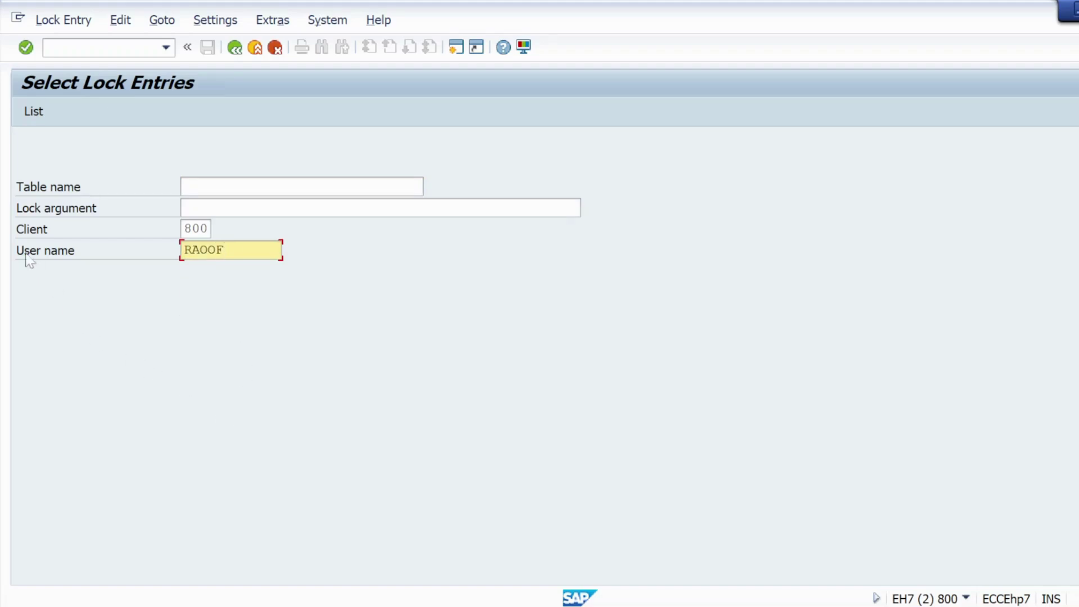
{"action": "left_click", "coordinate": [33, 112]}
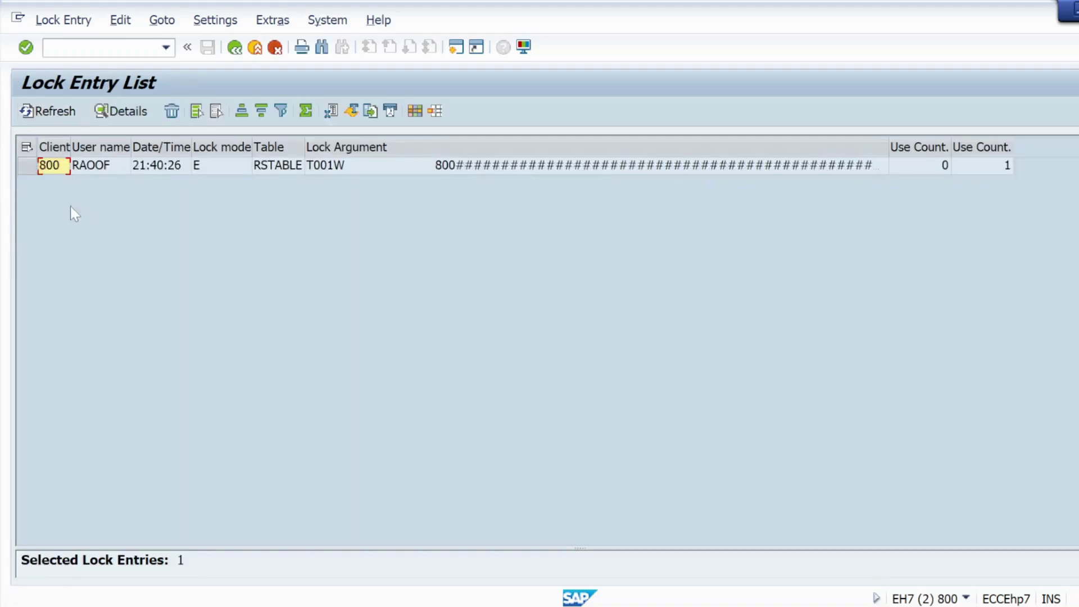
{"action": "left_click", "coordinate": [26, 166]}
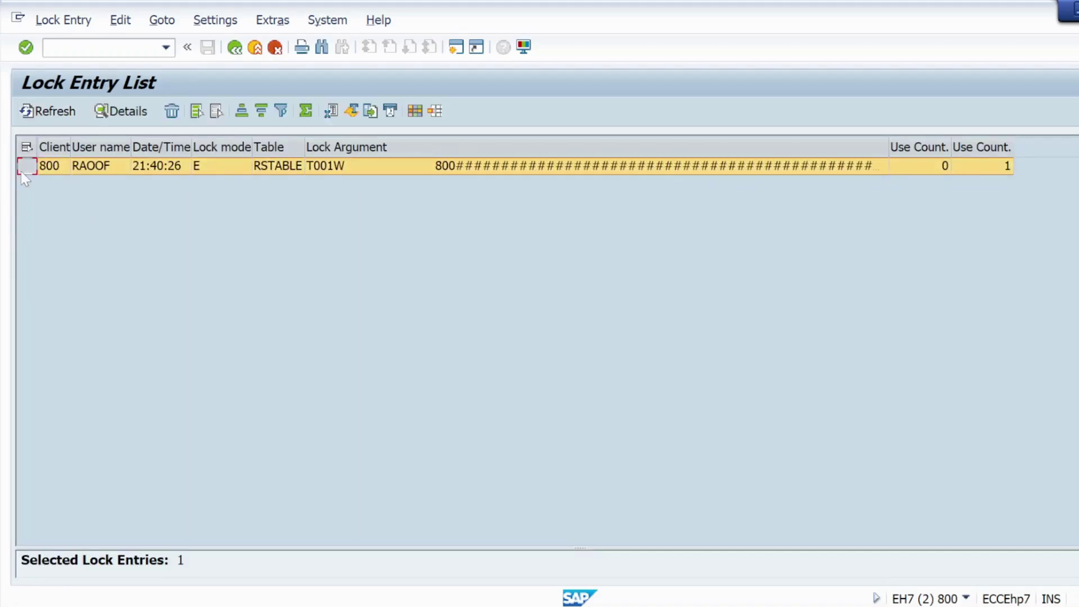
{"action": "left_click", "coordinate": [172, 115]}
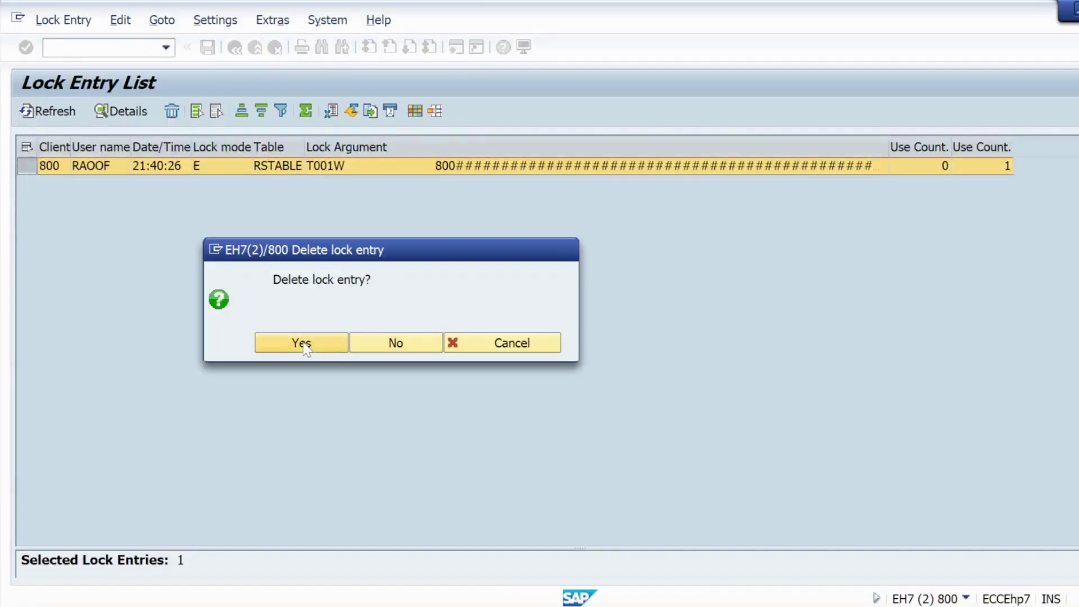
{"action": "left_click", "coordinate": [302, 343]}
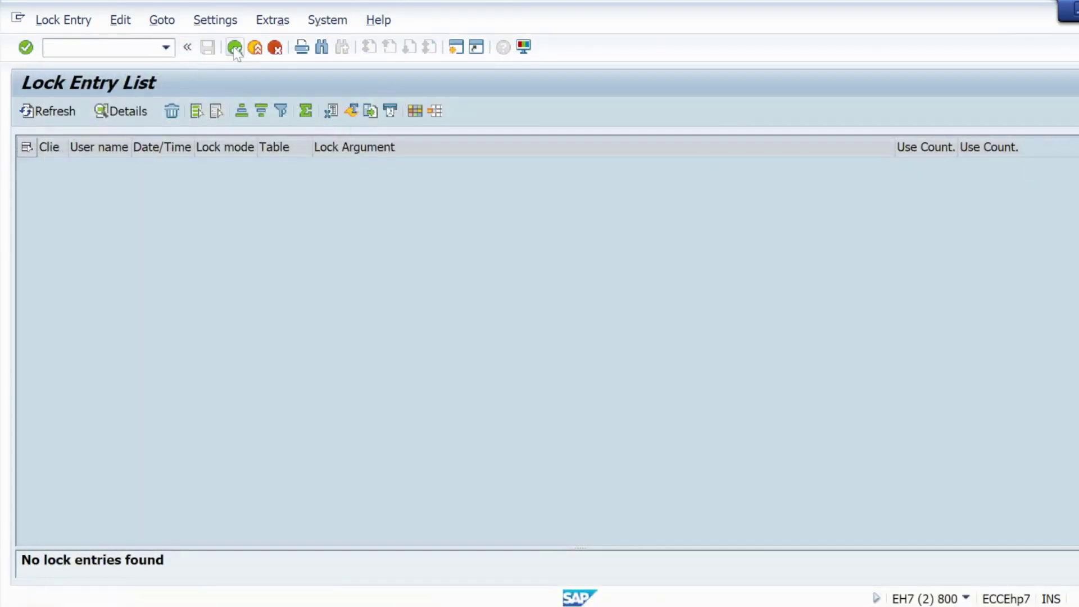
{"action": "left_click", "coordinate": [234, 47]}
{"action": "left_click", "coordinate": [235, 47]}
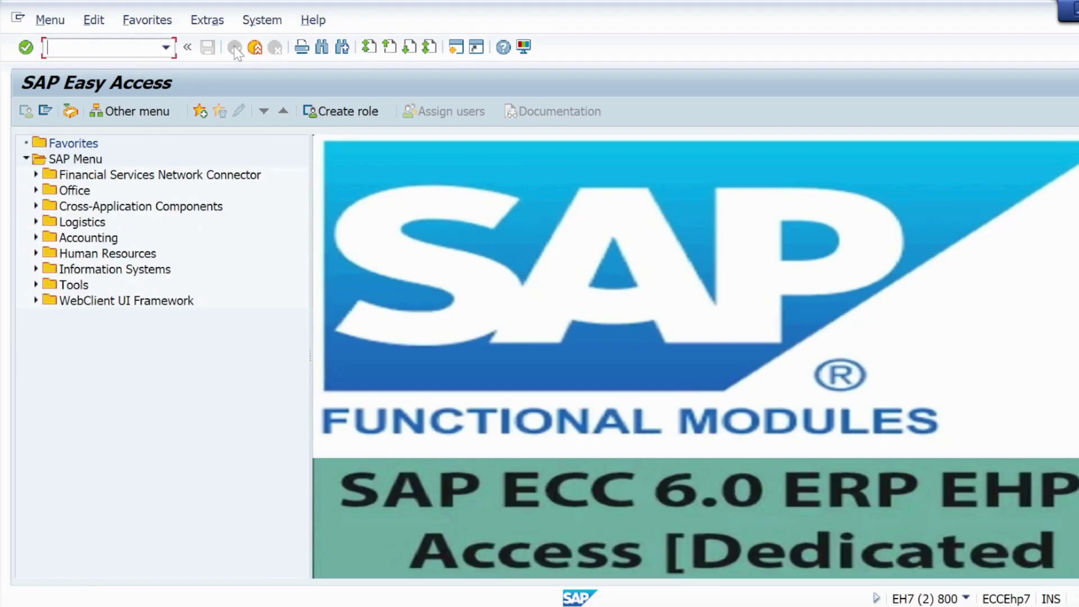
Step: Return to the IMG session and reopen the plant assignment table in change mode
{"action": "mouse_move", "coordinate": [701, 587]}
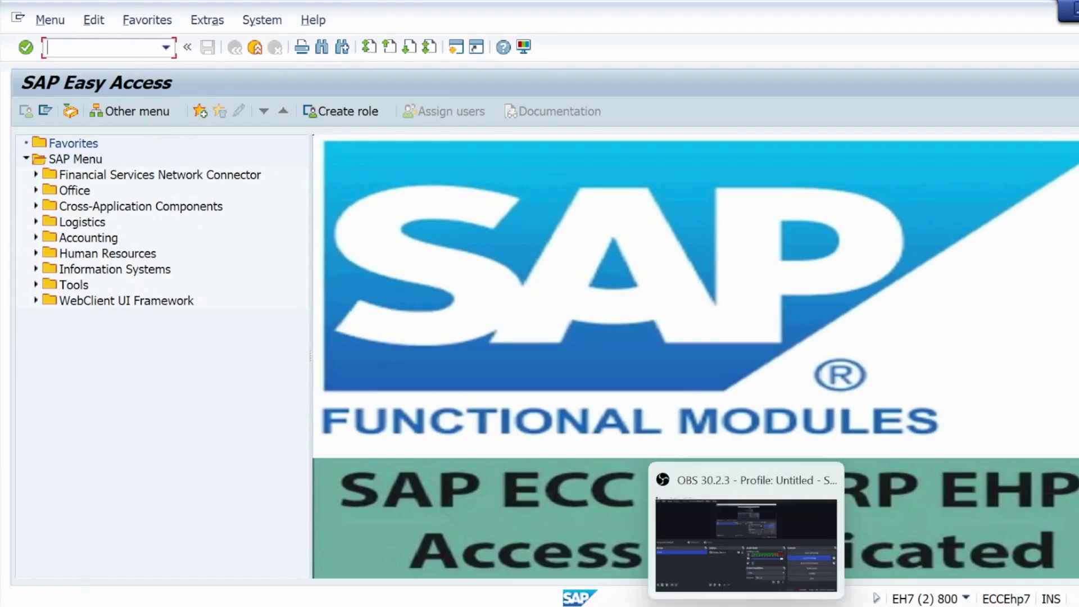
{"action": "left_click", "coordinate": [786, 542]}
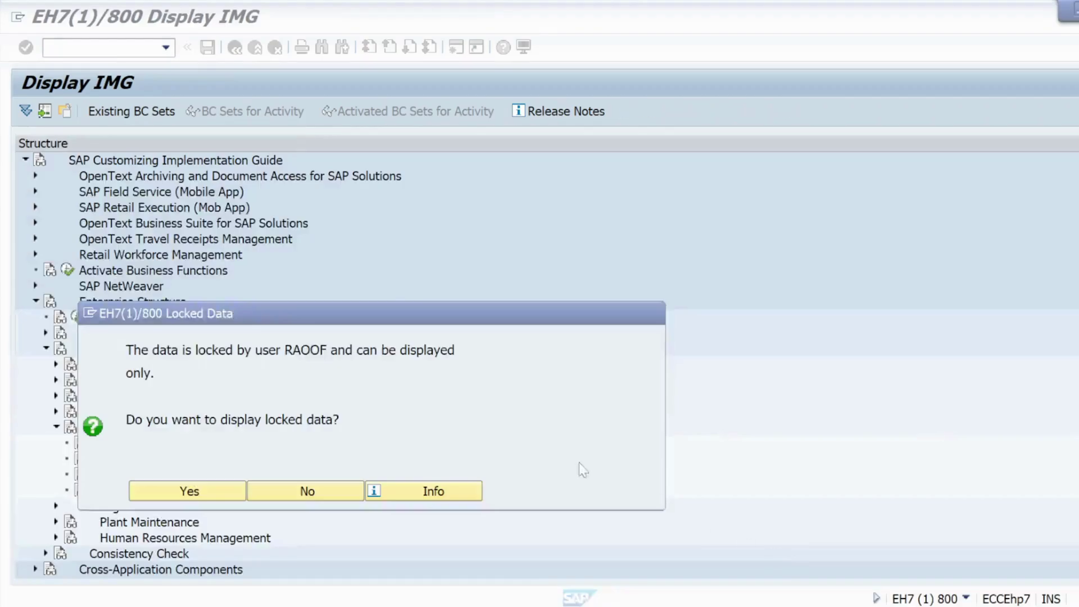
{"action": "left_click", "coordinate": [191, 486]}
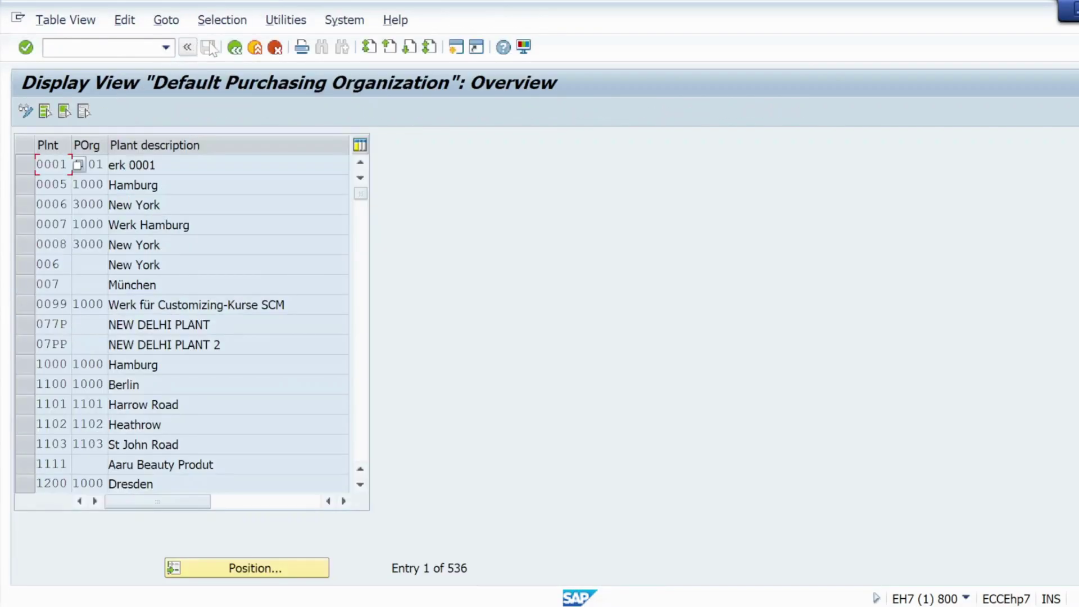
{"action": "left_click", "coordinate": [235, 47]}
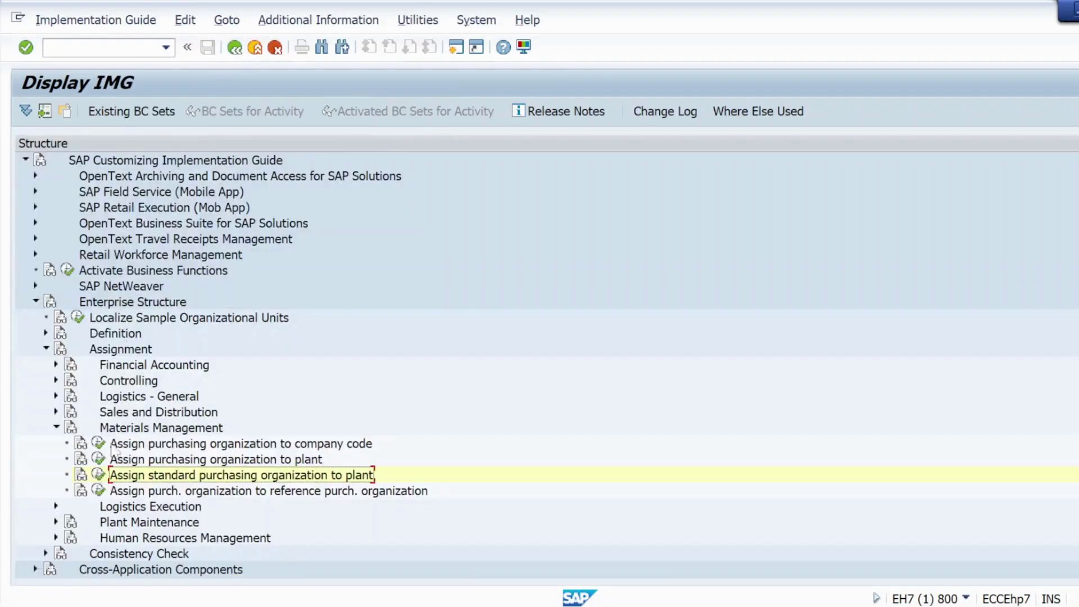
{"action": "left_click", "coordinate": [98, 475]}
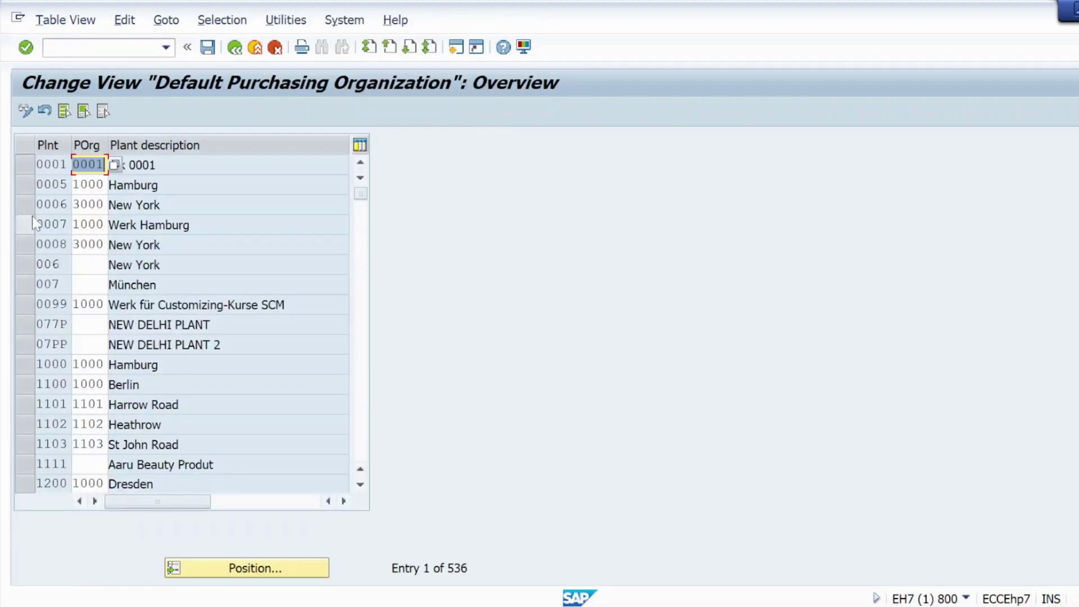
Step: Position to plant KL01, verify purchasing organization KRP1, save, and return to the IMG tree
{"action": "left_click", "coordinate": [212, 569]}
{"action": "left_click", "coordinate": [214, 572]}
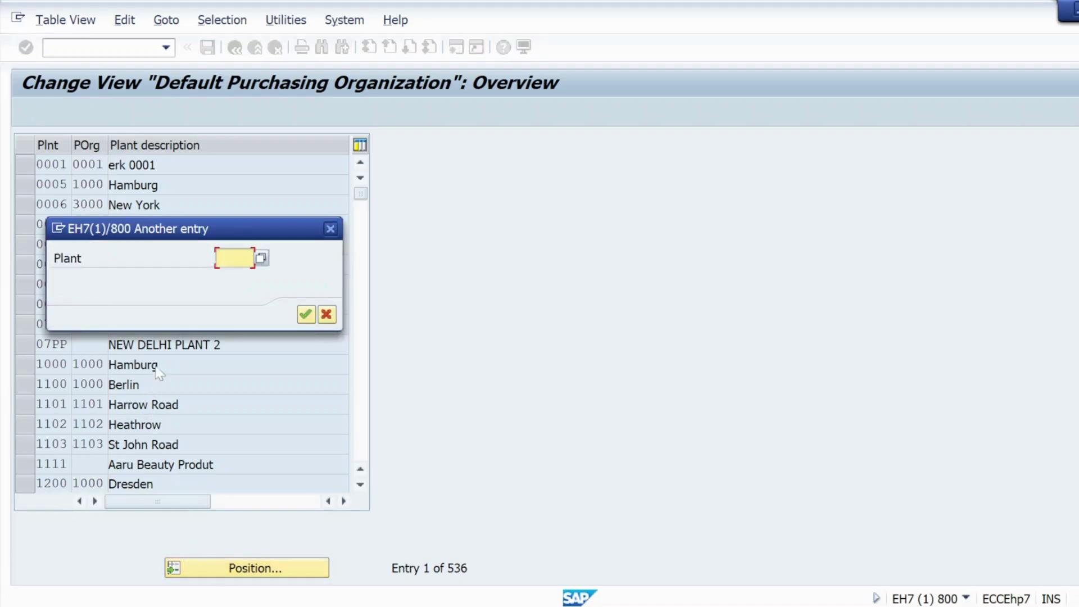
{"action": "type", "text": "kl"}
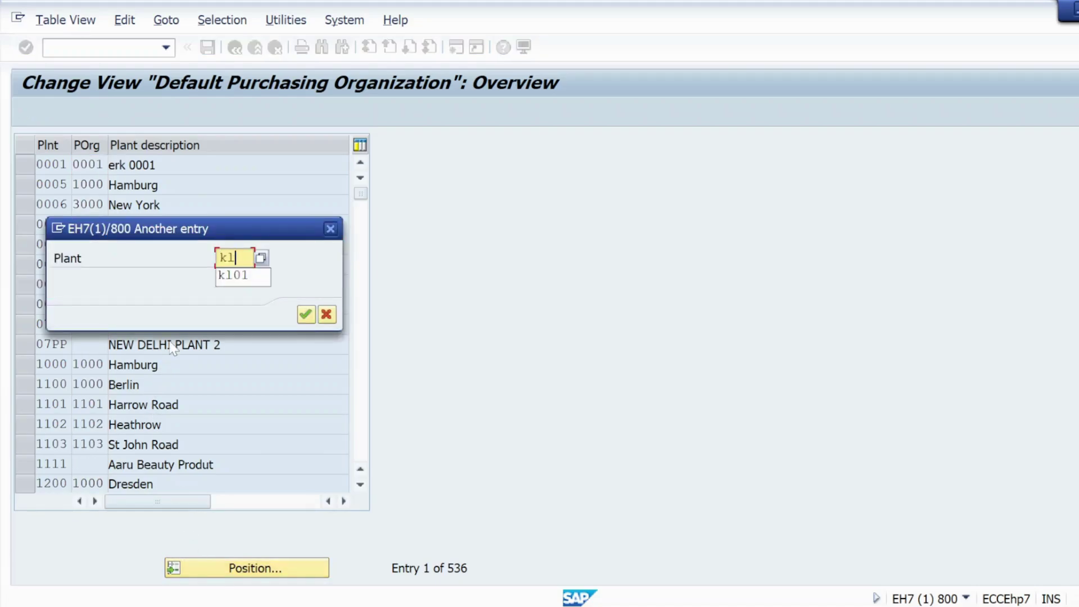
{"action": "type", "text": "01"}
{"action": "key", "text": "Return"}
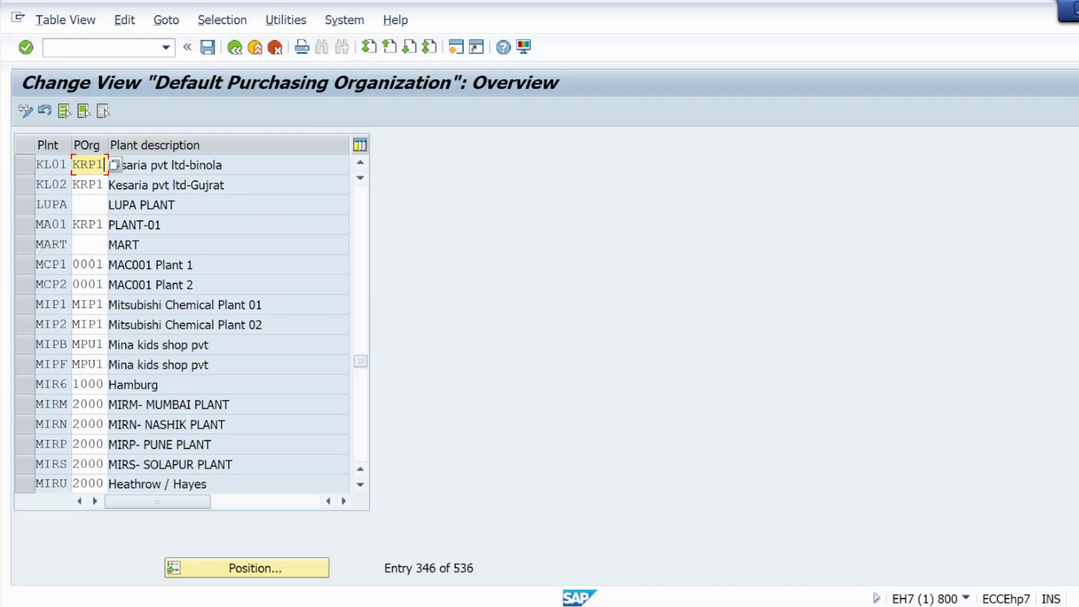
{"action": "left_click", "coordinate": [88, 184]}
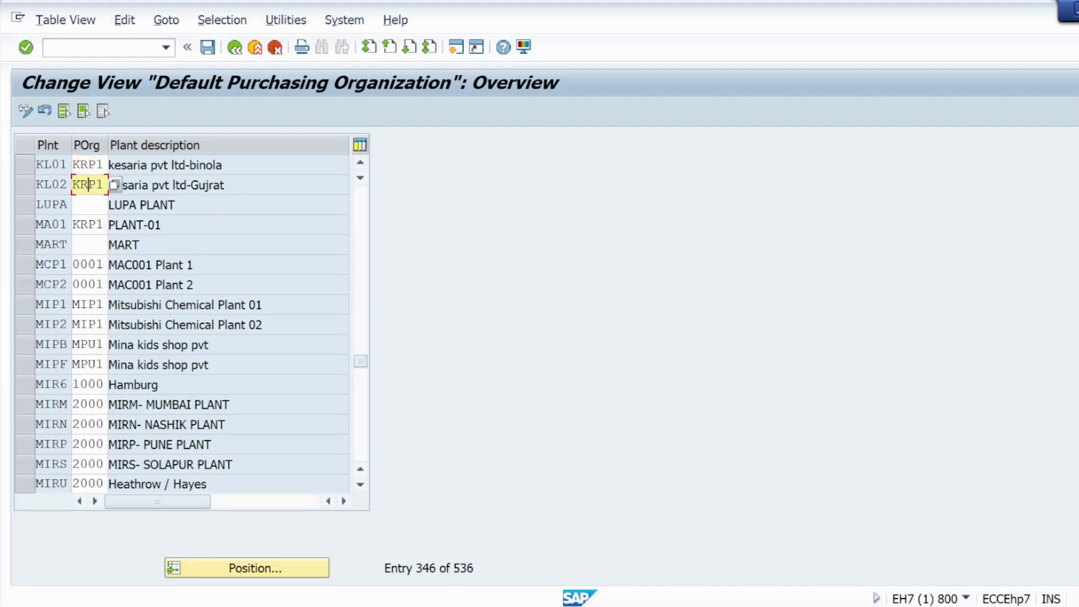
{"action": "key", "text": "Up"}
{"action": "key", "text": "Down"}
{"action": "key", "text": "Up"}
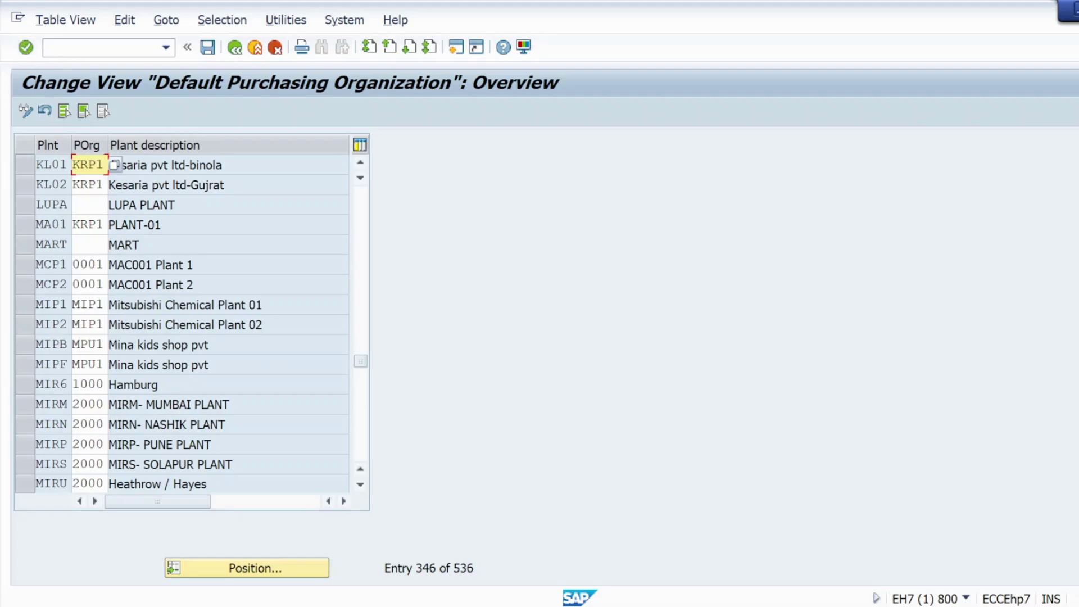
{"action": "double_click", "coordinate": [87, 164]}
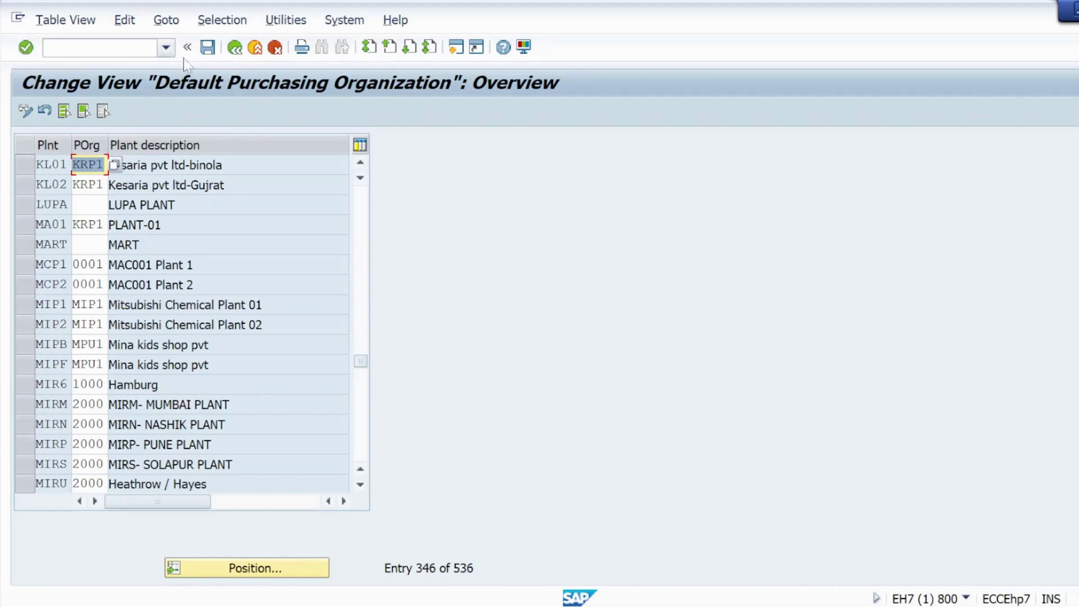
{"action": "left_click", "coordinate": [207, 47]}
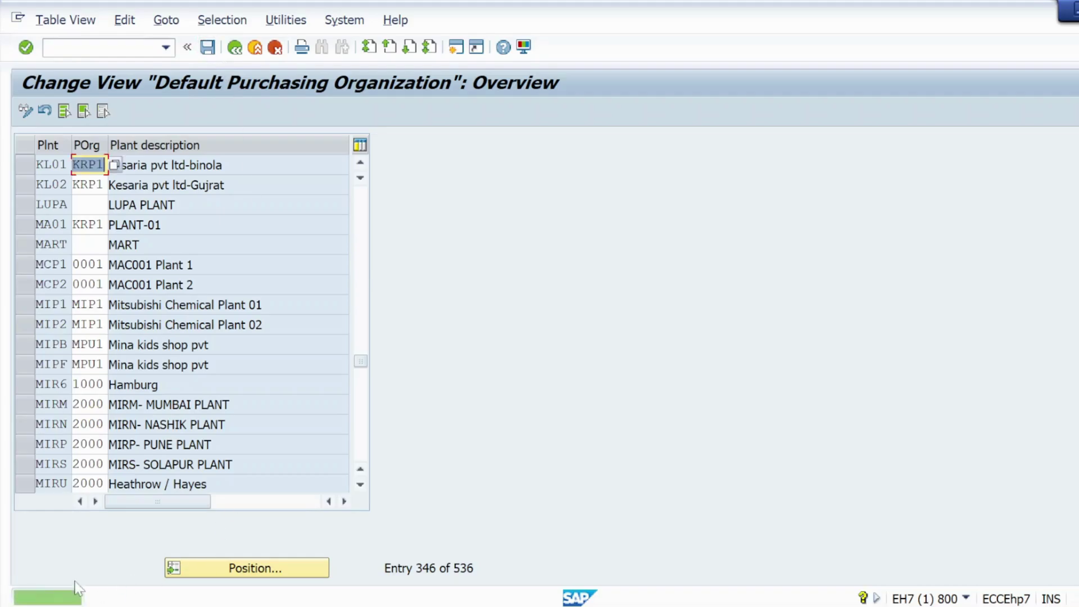
{"action": "left_click", "coordinate": [235, 50]}
{"action": "key", "text": "alt+Tab"}
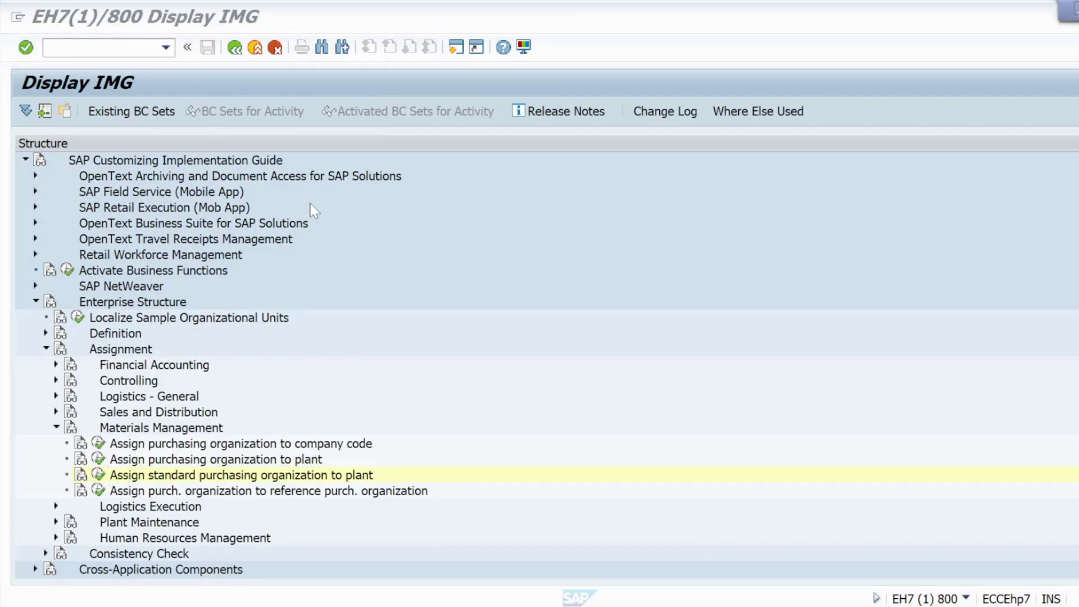
Step: Scroll the Word notes to Step2: tick AUTO PO in the MMR Purchasing view via MM01/MM02
{"action": "key", "text": "Tab"}
{"action": "key", "text": "Tab"}
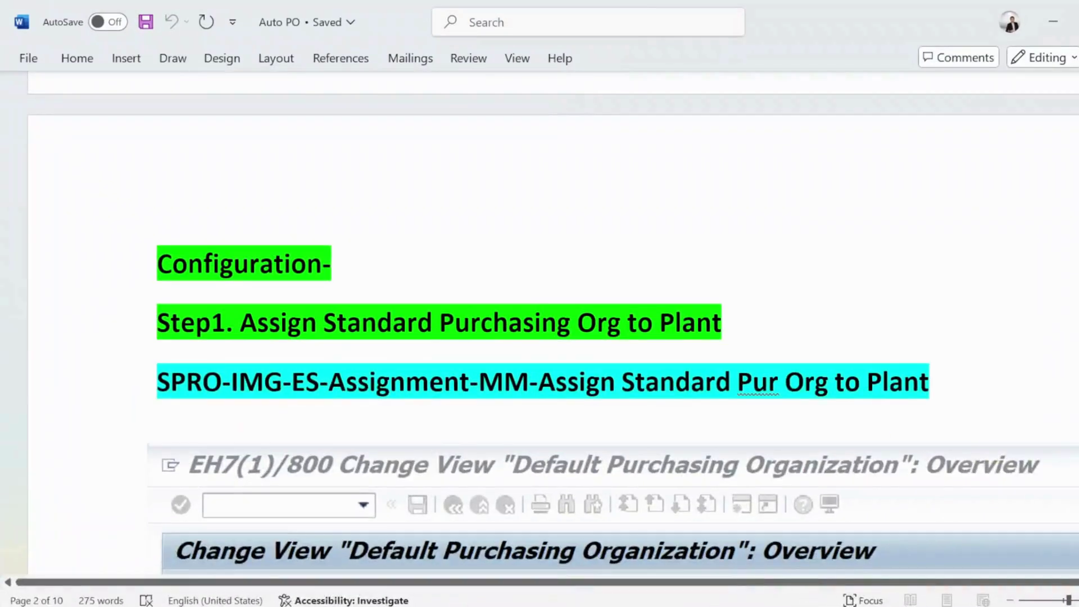
{"action": "scroll", "coordinate": [345, 287], "scroll_direction": "down", "scroll_amount": 12}
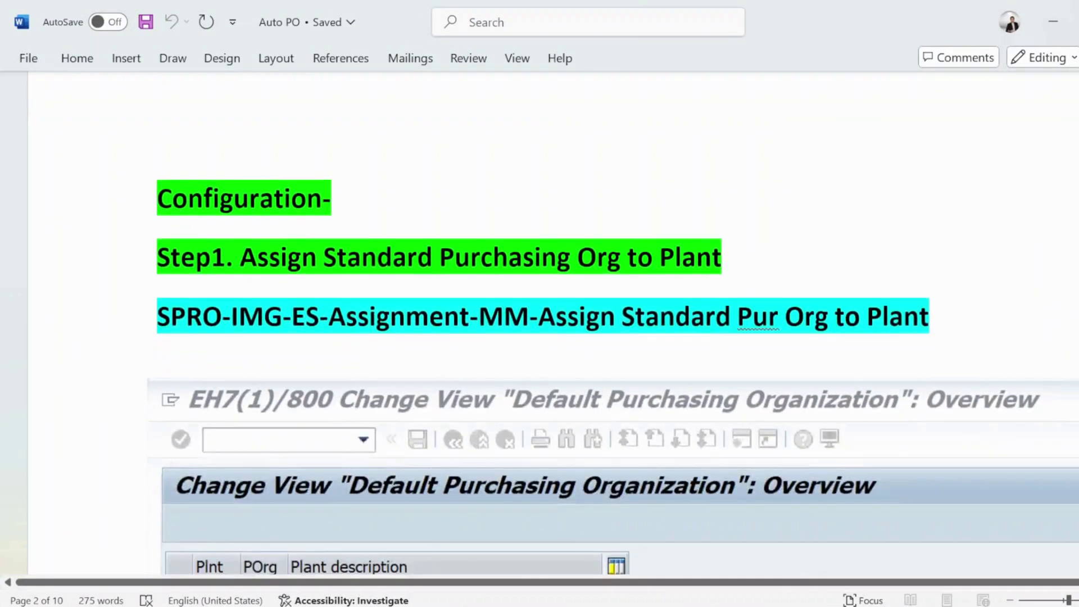
{"action": "scroll", "coordinate": [346, 288], "scroll_direction": "down", "scroll_amount": 15}
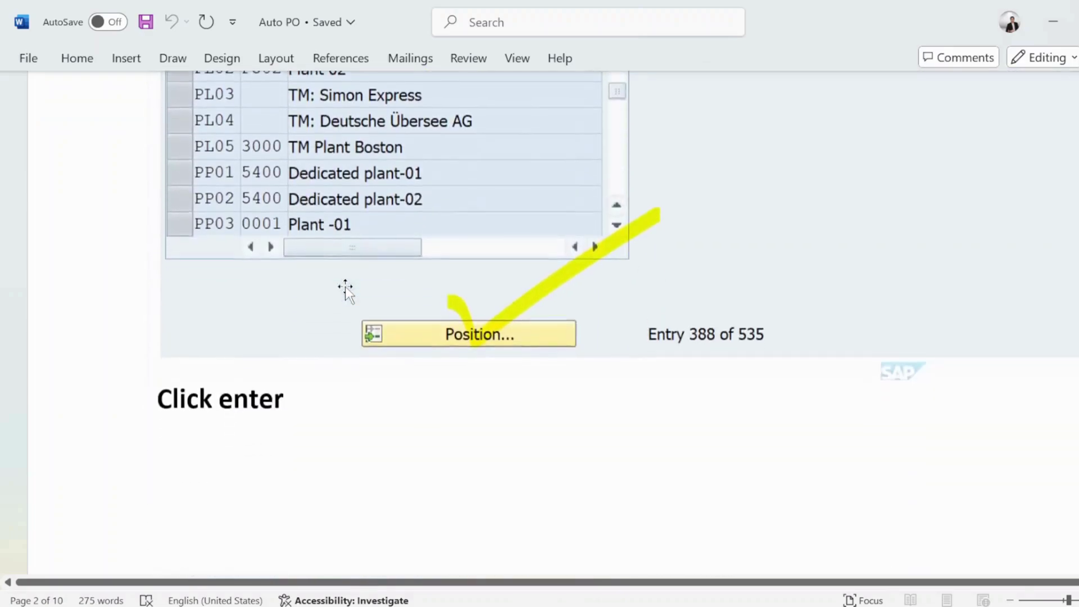
{"action": "scroll", "coordinate": [345, 288], "scroll_direction": "down", "scroll_amount": 15}
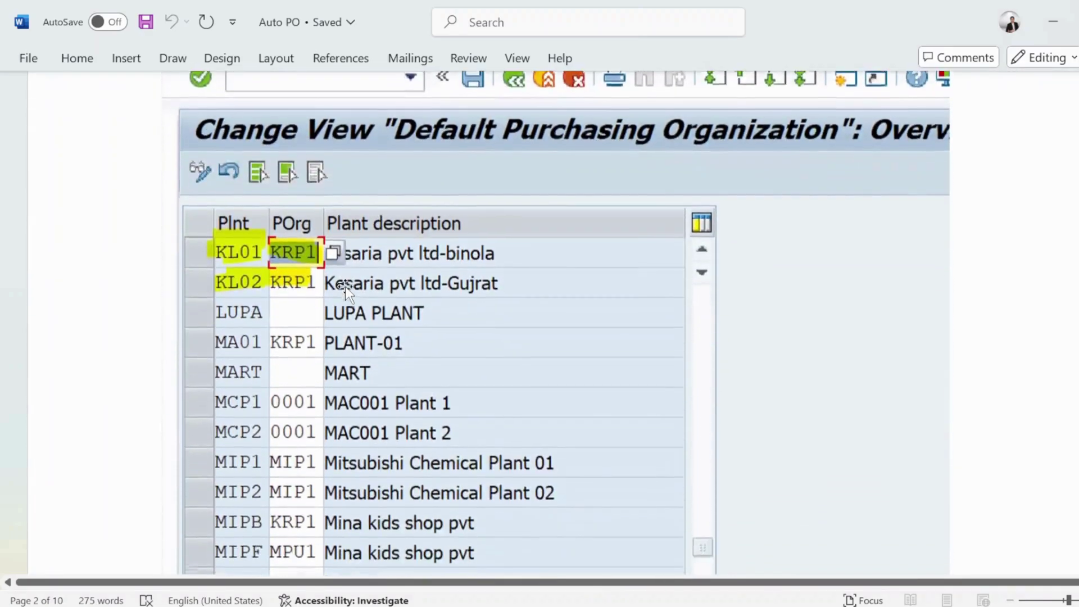
{"action": "scroll", "coordinate": [346, 287], "scroll_direction": "down", "scroll_amount": 7}
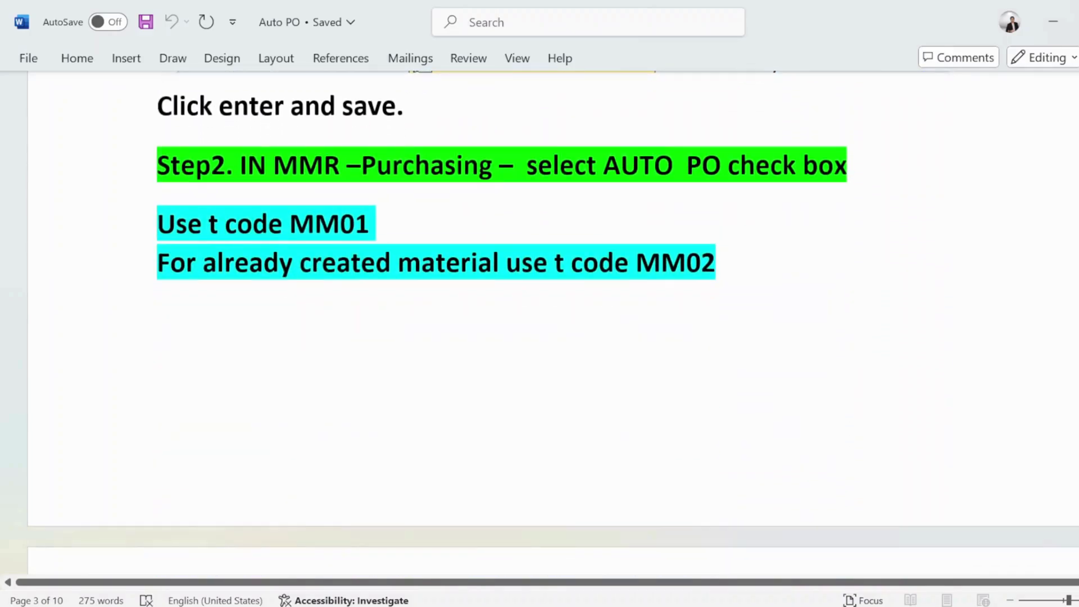
{"action": "left_click_drag", "start_coordinate": [375, 224], "coordinate": [296, 228]}
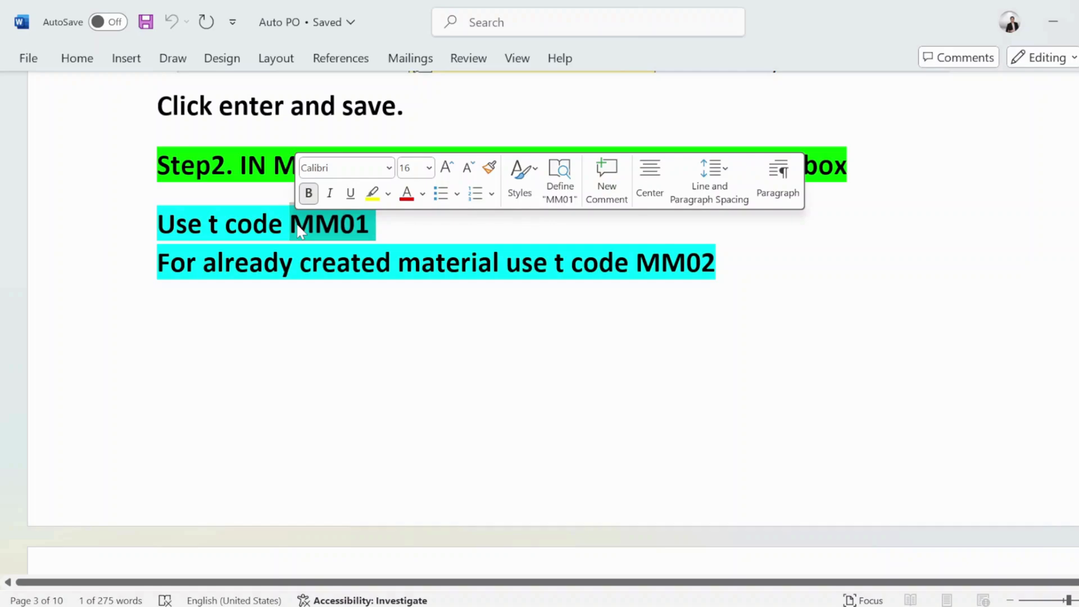
{"action": "left_click", "coordinate": [235, 262]}
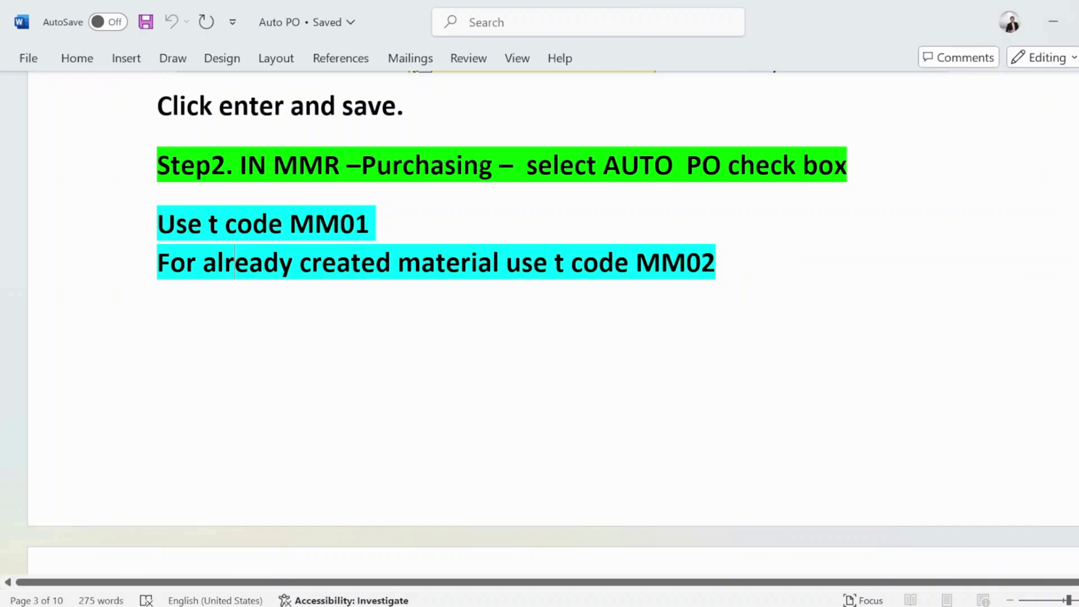
{"action": "left_click_drag", "start_coordinate": [157, 262], "coordinate": [168, 298]}
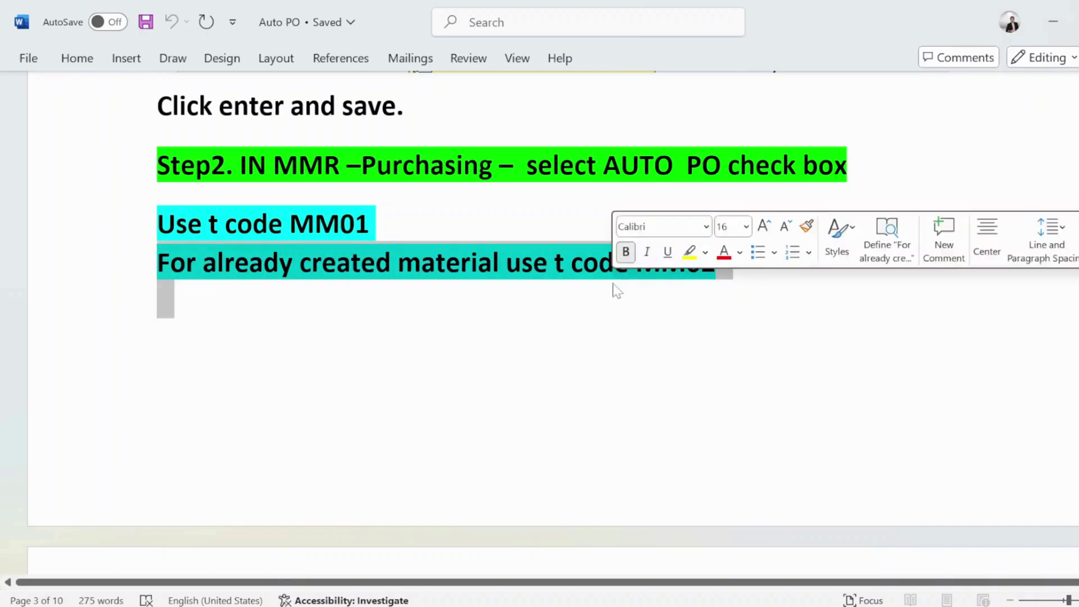
{"action": "scroll", "coordinate": [521, 335], "scroll_direction": "down", "scroll_amount": 2}
{"action": "scroll", "coordinate": [521, 336], "scroll_direction": "down", "scroll_amount": 10}
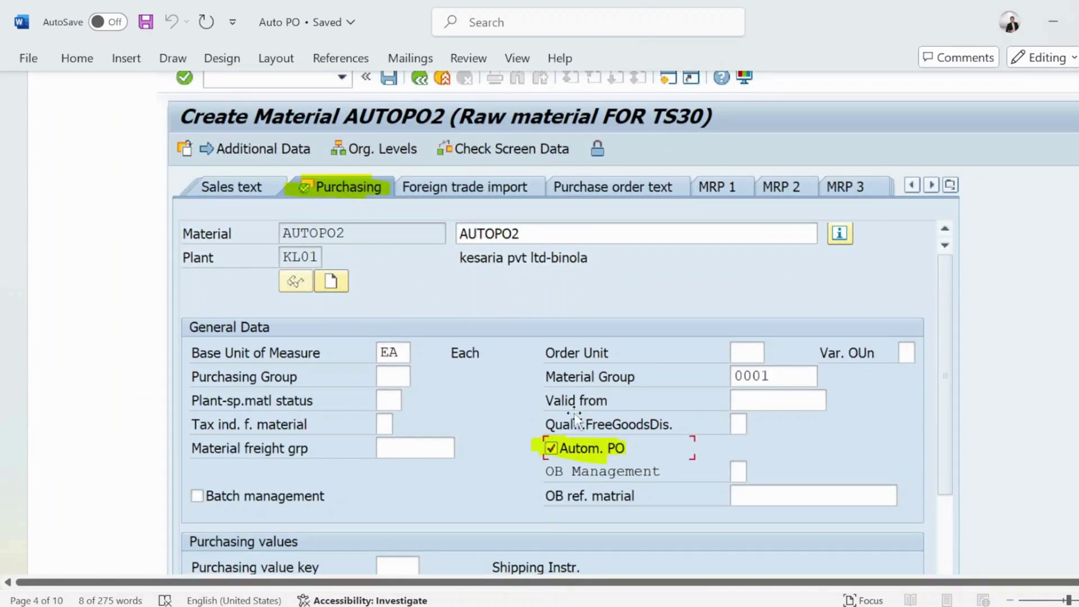
{"action": "scroll", "coordinate": [539, 417], "scroll_direction": "down", "scroll_amount": 7}
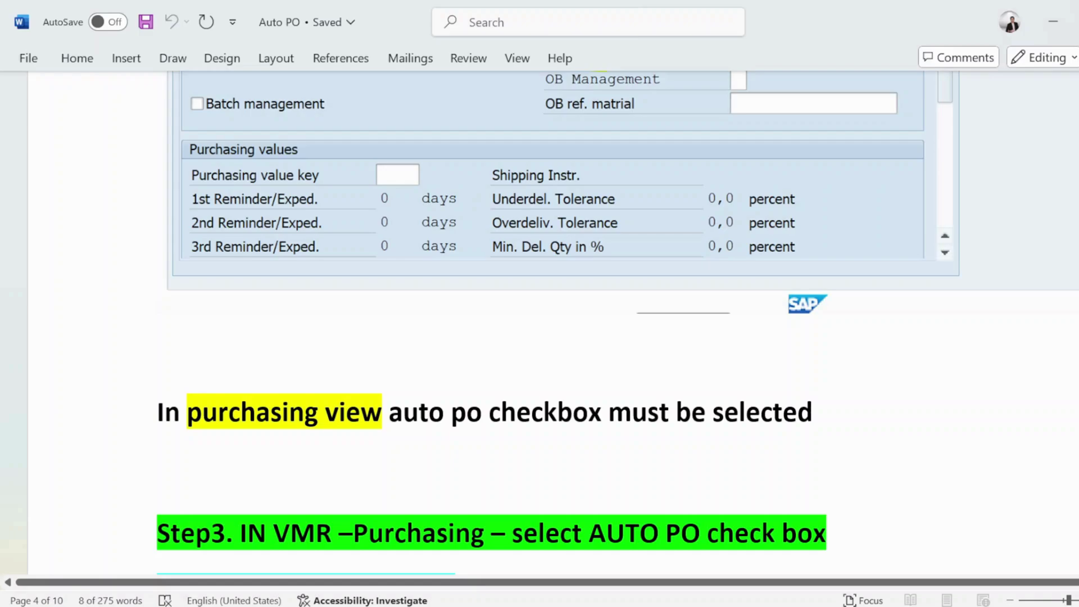
Step: Start MM01 and enter material AUTOPO7 with industry sector M Mechanical Engineering
{"action": "key", "text": "alt+Tab"}
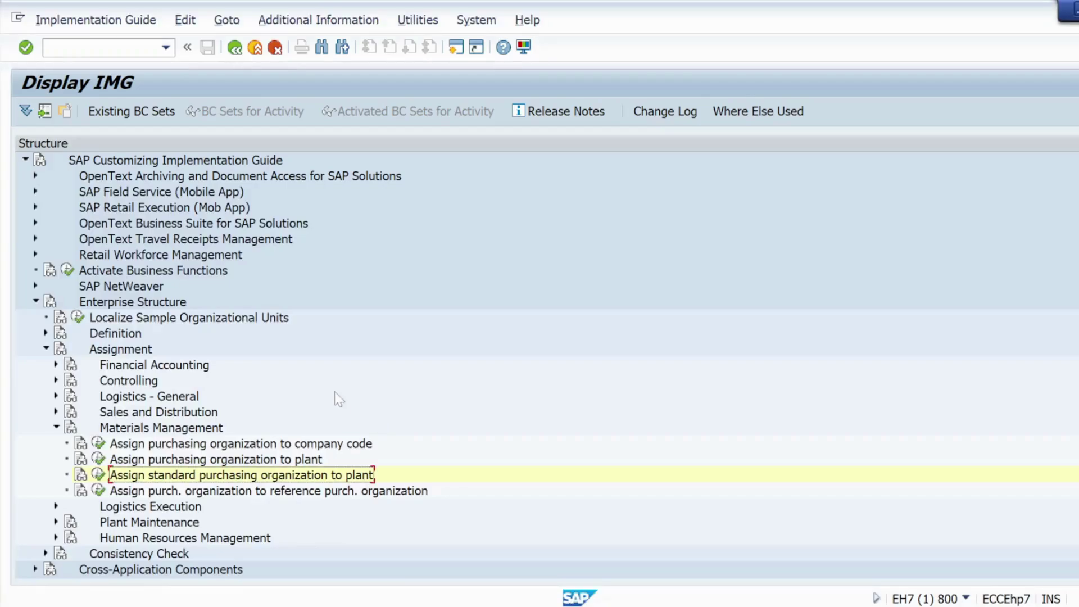
{"action": "left_click", "coordinate": [48, 47]}
{"action": "type", "text": "/"}
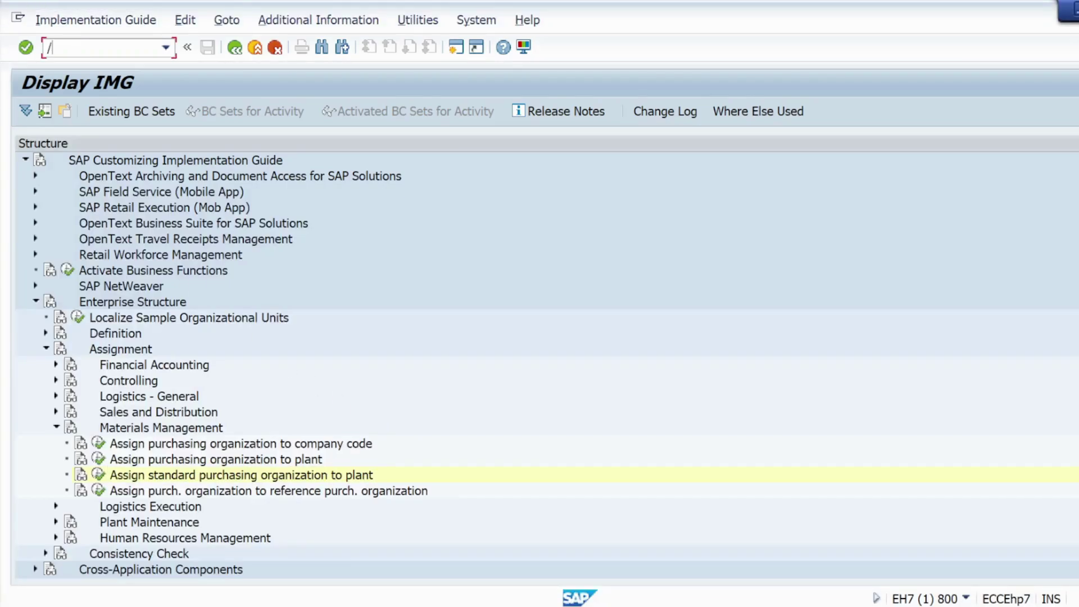
{"action": "type", "text": "nmm01"}
{"action": "key", "text": "Return"}
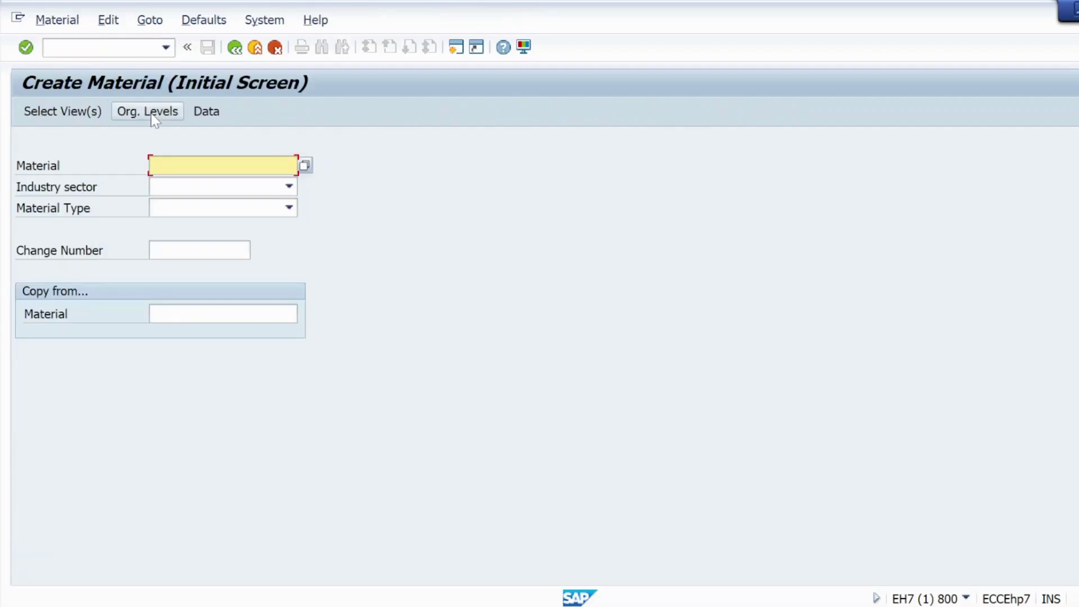
{"action": "type", "text": "auto"}
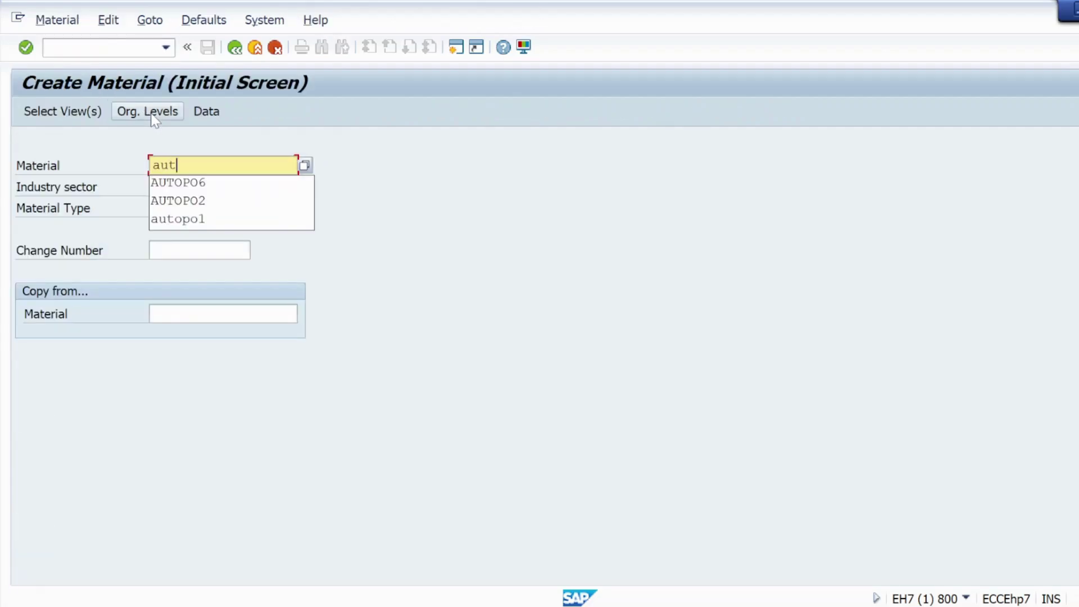
{"action": "left_click", "coordinate": [178, 188]}
{"action": "key", "text": "BackSpace"}
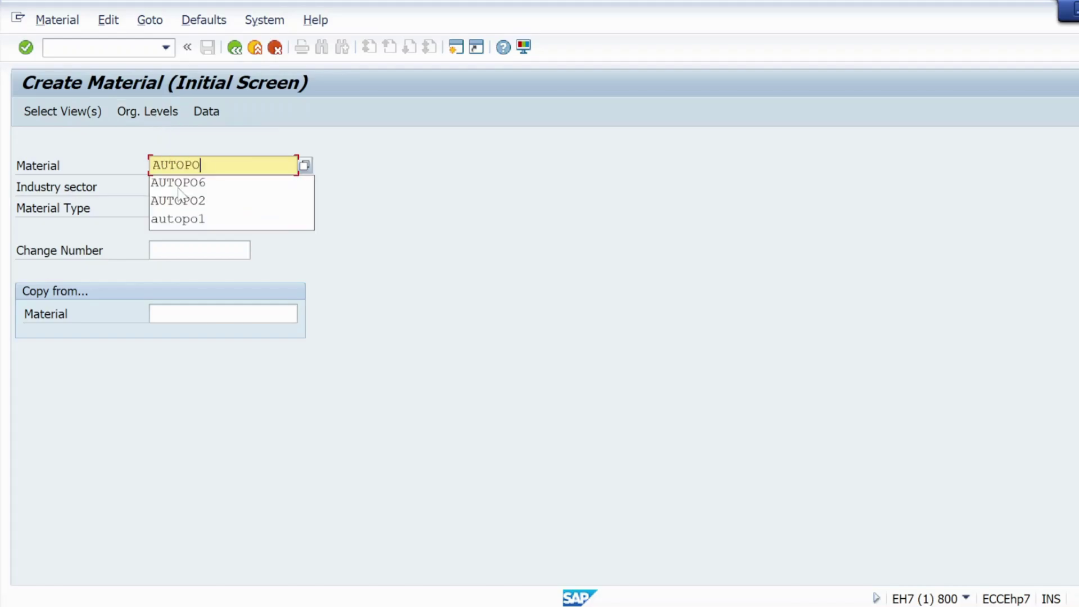
{"action": "type", "text": "7"}
{"action": "left_click", "coordinate": [181, 193]}
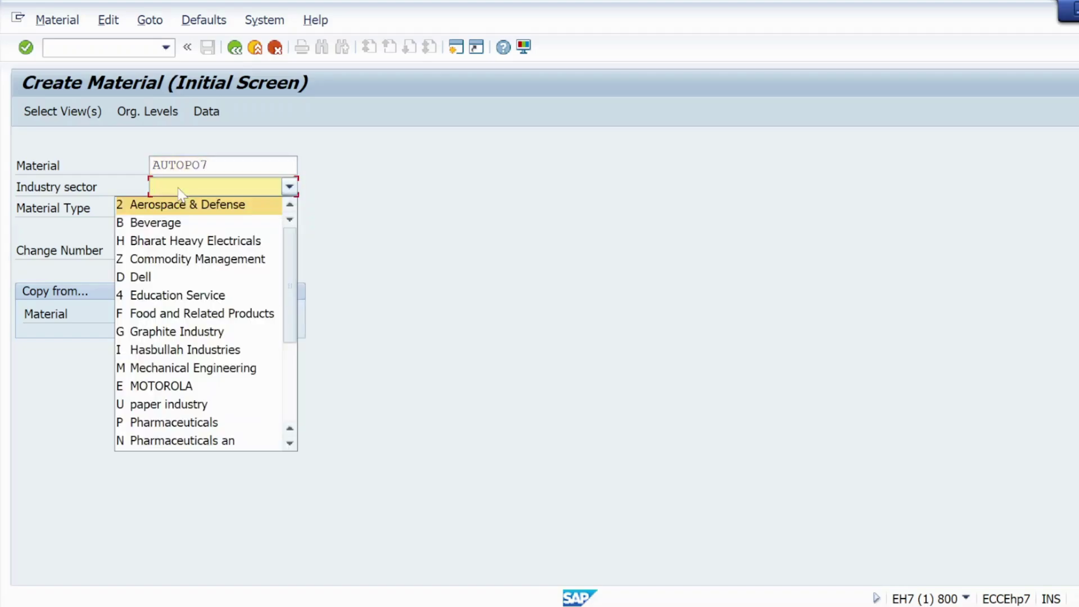
{"action": "left_click", "coordinate": [174, 371]}
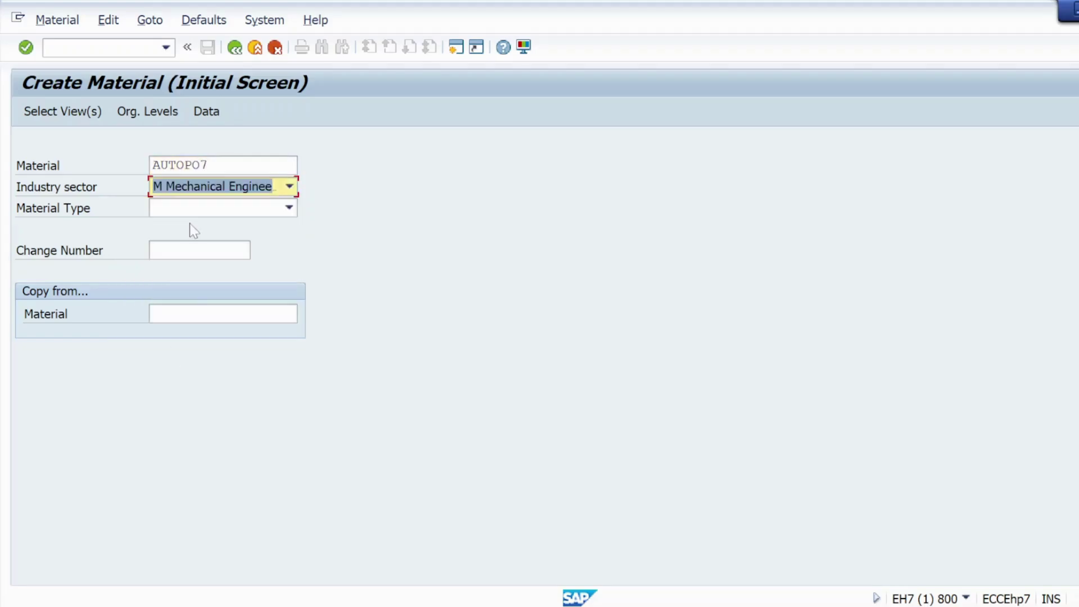
Step: Set material type YYY Raw material and confirm the initial screen
{"action": "left_click", "coordinate": [194, 209]}
{"action": "scroll", "coordinate": [185, 393], "scroll_direction": "down", "scroll_amount": 10}
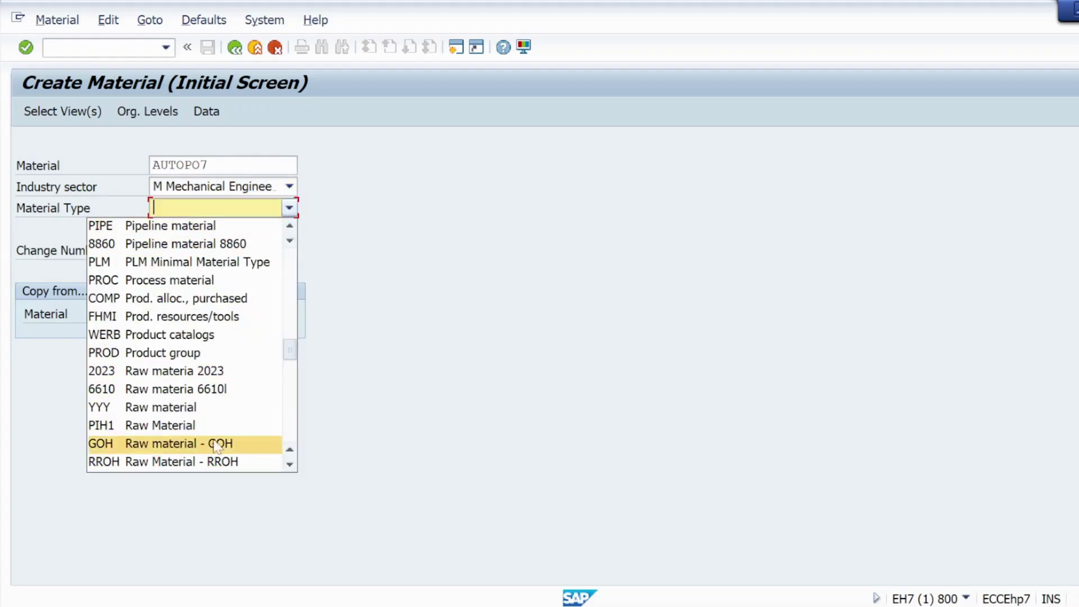
{"action": "left_click", "coordinate": [289, 465]}
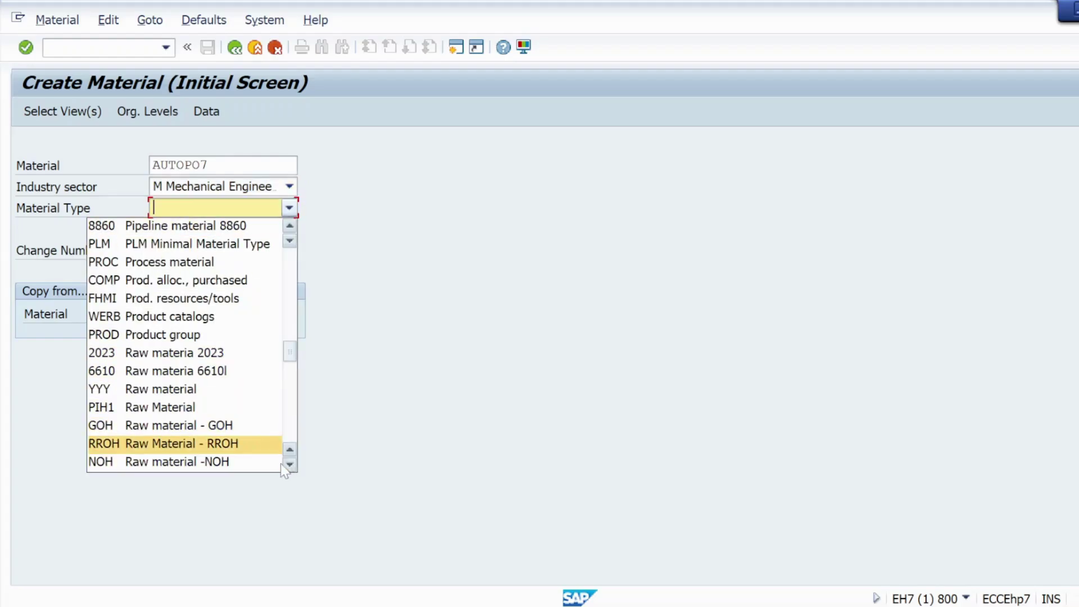
{"action": "left_click", "coordinate": [232, 462]}
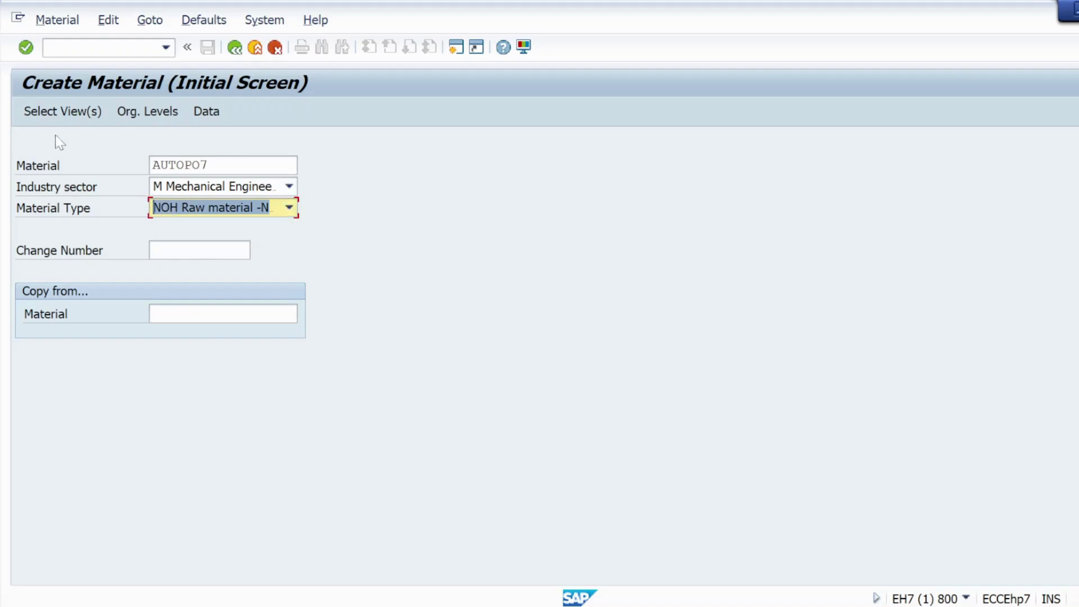
{"action": "left_click", "coordinate": [36, 113]}
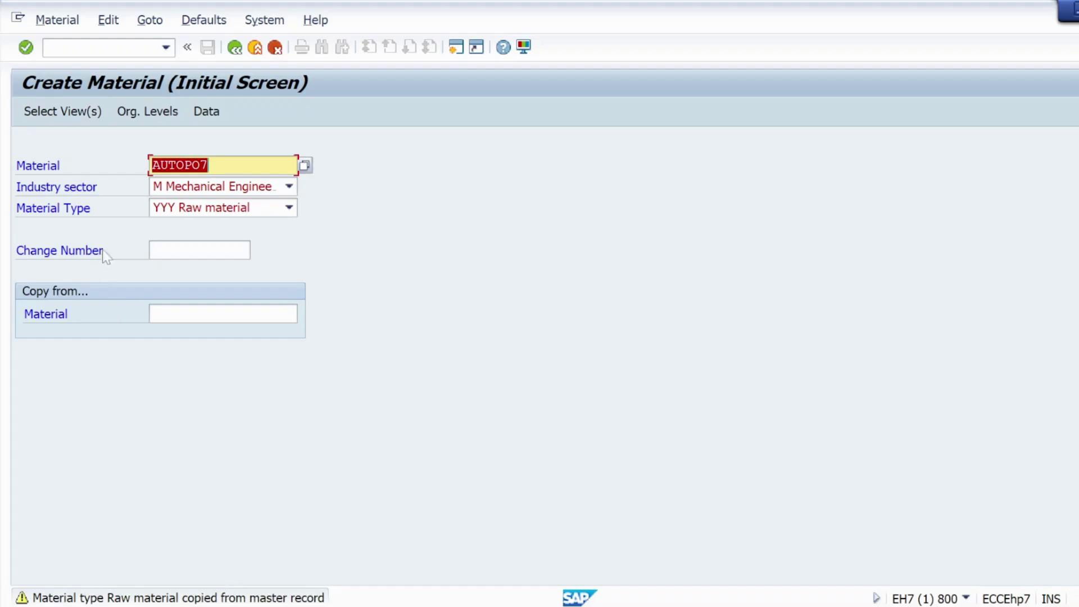
{"action": "left_click", "coordinate": [208, 165]}
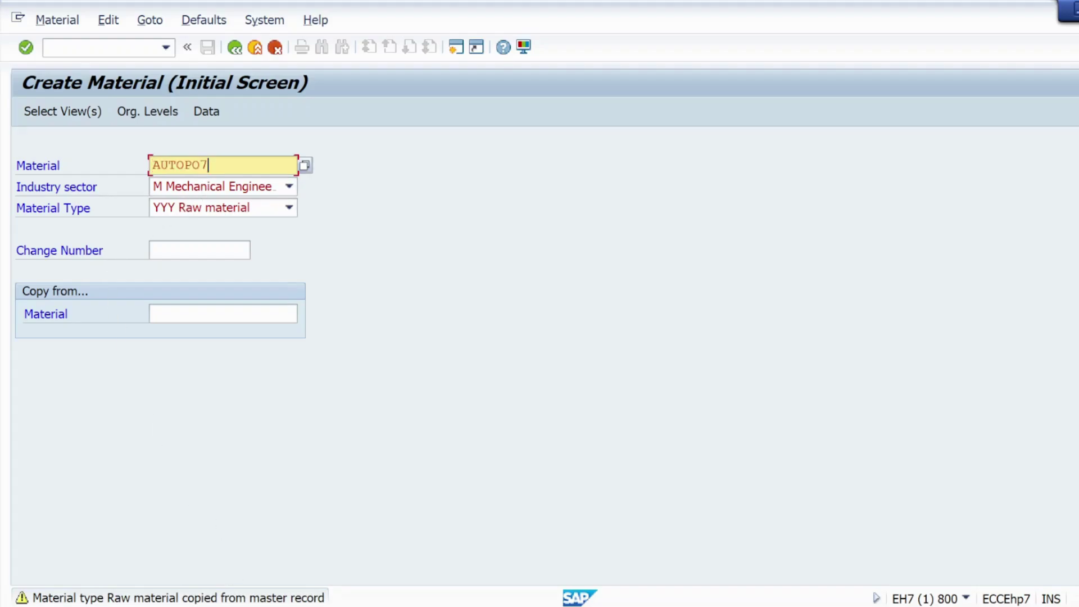
{"action": "left_click", "coordinate": [290, 208]}
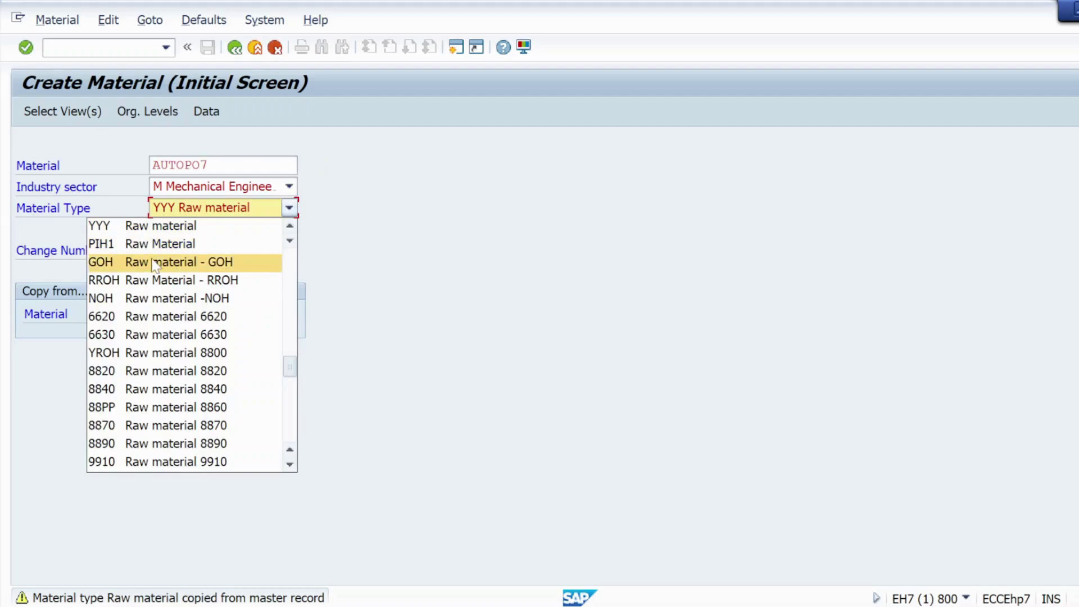
{"action": "left_click", "coordinate": [146, 297]}
{"action": "left_click", "coordinate": [32, 49]}
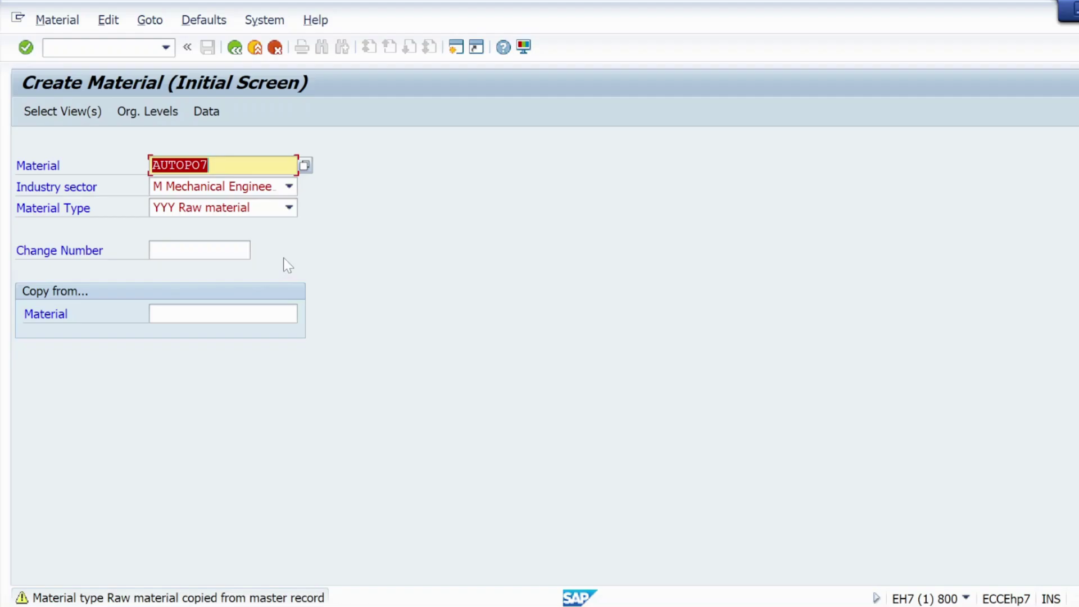
Step: Select the Basic Data 1, Purchasing, General Plant Data / Storage 1 and Accounting 1 views
{"action": "left_click", "coordinate": [56, 111]}
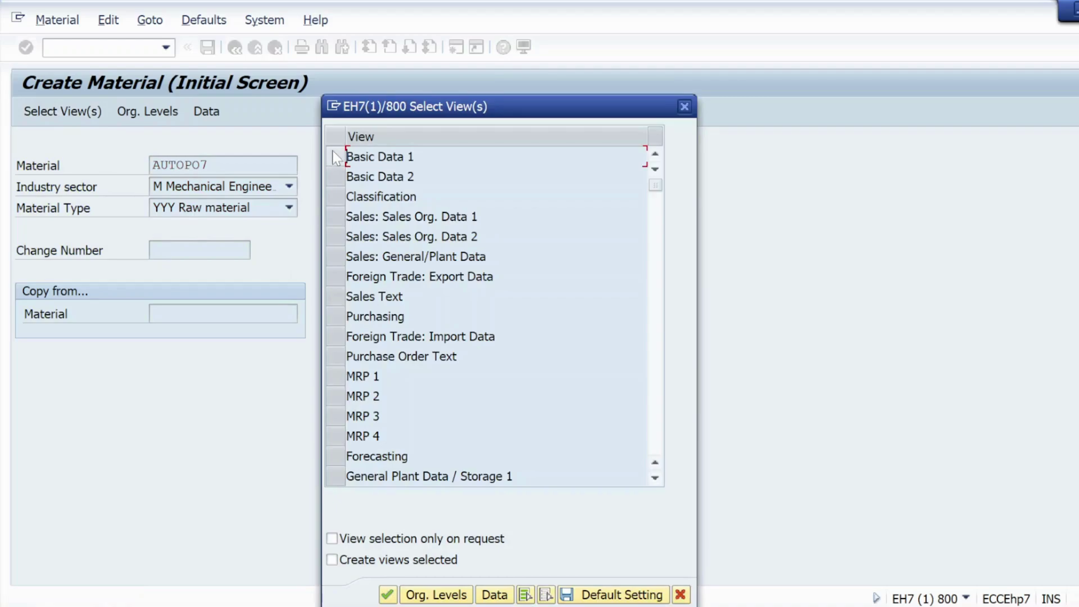
{"action": "left_click", "coordinate": [334, 152]}
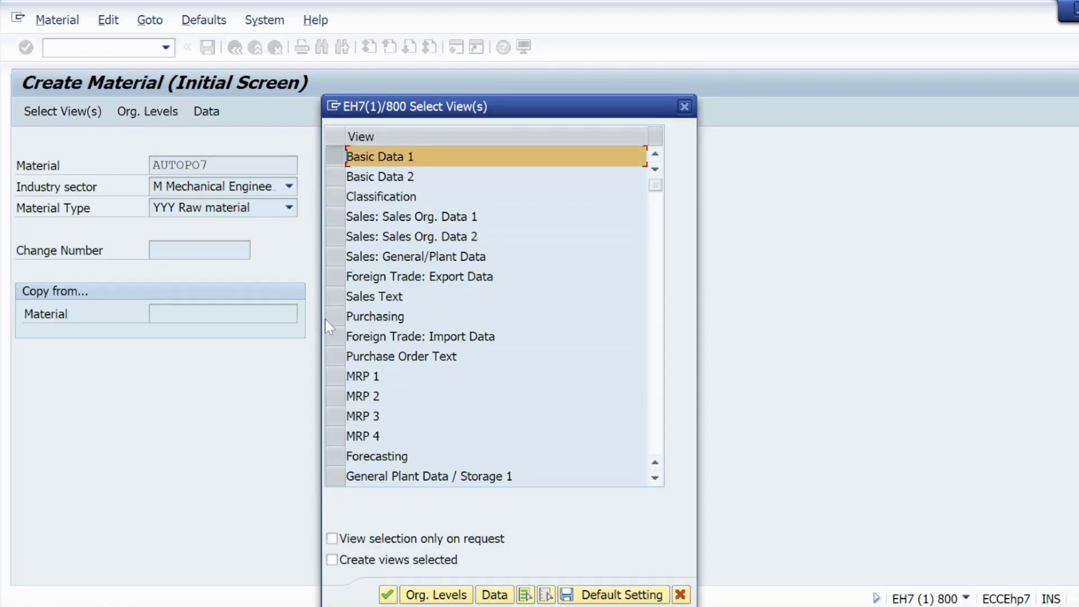
{"action": "left_click", "coordinate": [332, 314]}
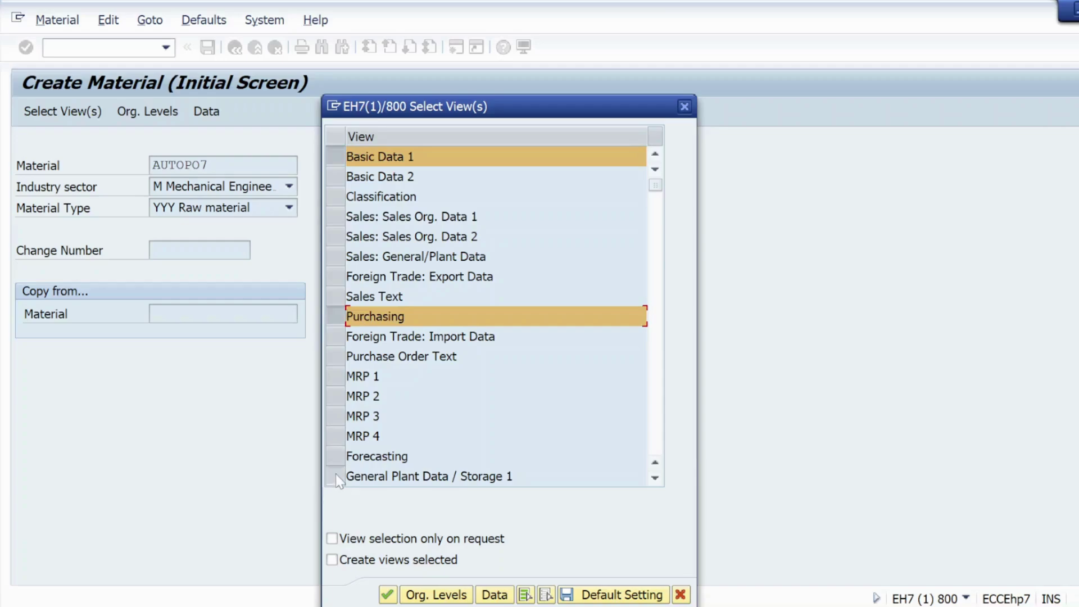
{"action": "left_click", "coordinate": [335, 476]}
{"action": "left_click", "coordinate": [655, 478]}
{"action": "left_click", "coordinate": [654, 477]}
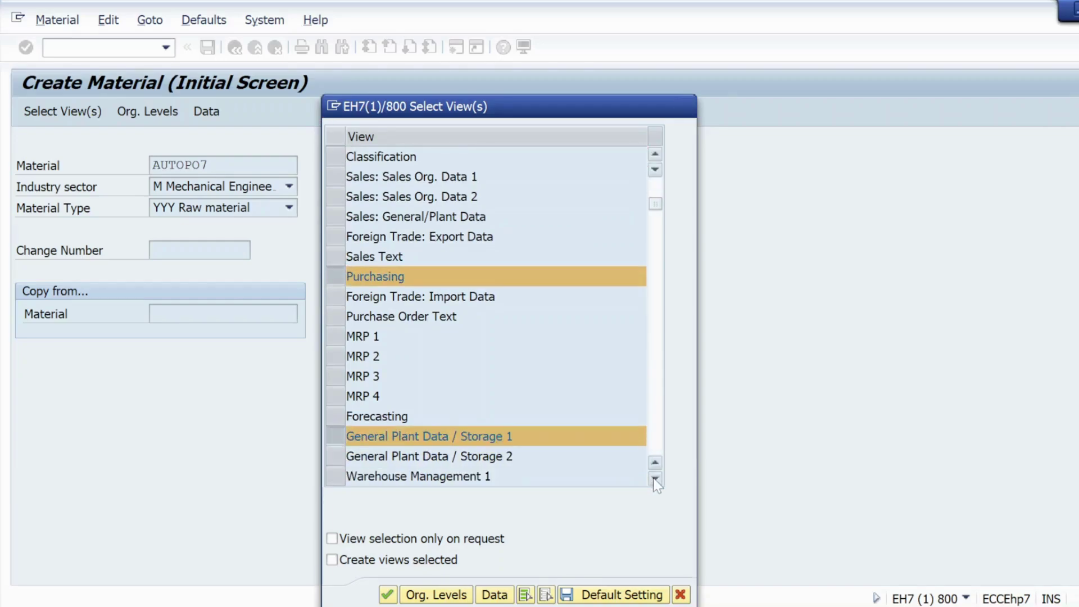
{"action": "left_click", "coordinate": [654, 478]}
{"action": "left_click", "coordinate": [655, 478]}
{"action": "left_click", "coordinate": [655, 477]}
{"action": "left_click", "coordinate": [654, 477]}
{"action": "left_click", "coordinate": [655, 478]}
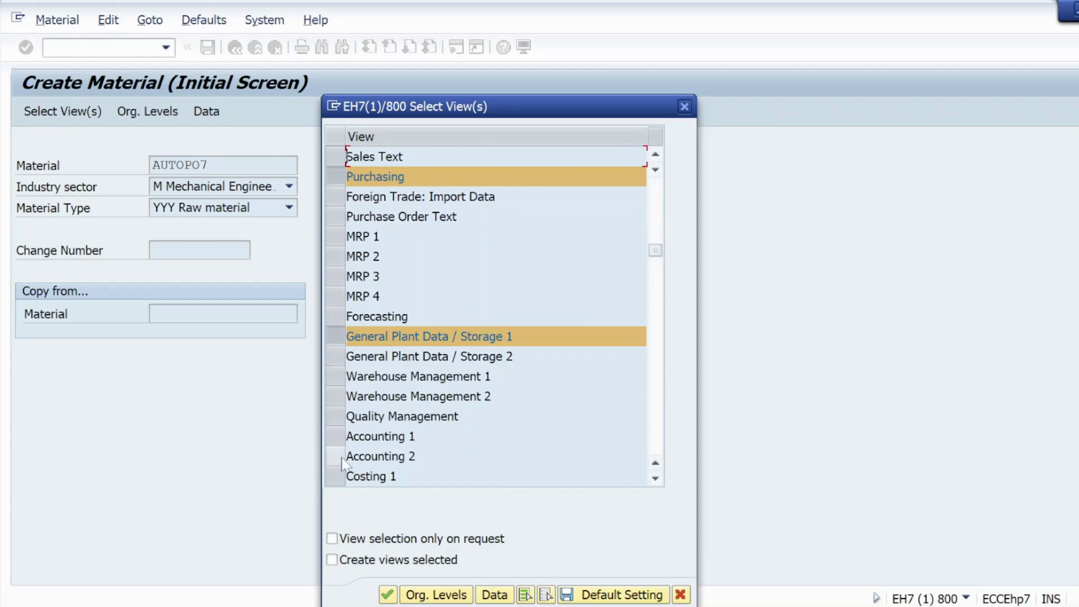
{"action": "left_click", "coordinate": [335, 437]}
Step: Set organizational levels to plant KL01 and storage location KS01 and confirm
{"action": "left_click", "coordinate": [430, 595]}
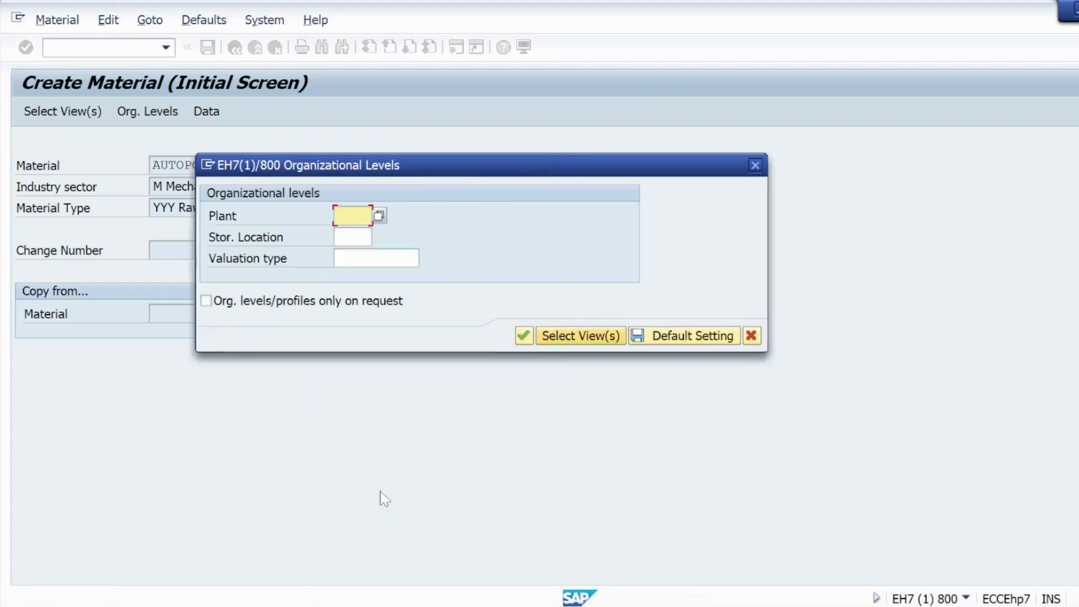
{"action": "left_click", "coordinate": [337, 216]}
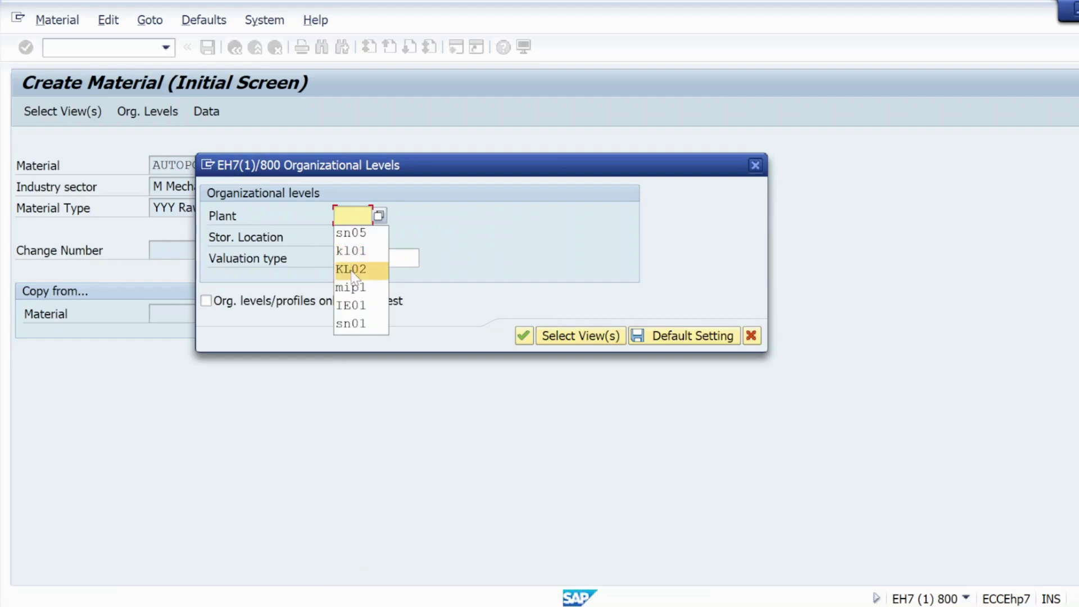
{"action": "left_click", "coordinate": [351, 250]}
{"action": "left_click", "coordinate": [347, 236]}
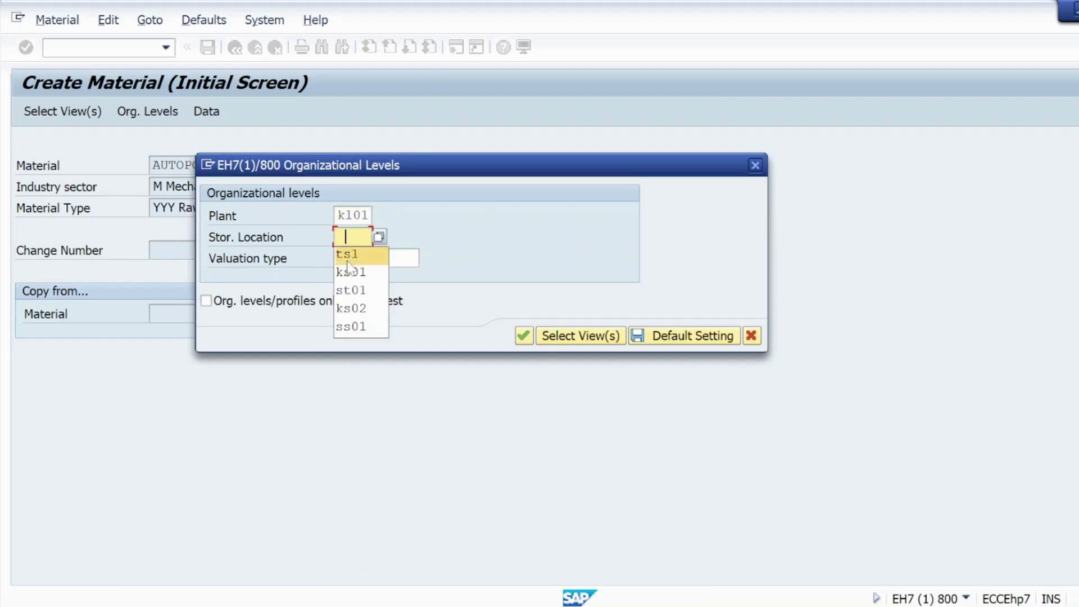
{"action": "left_click", "coordinate": [351, 272]}
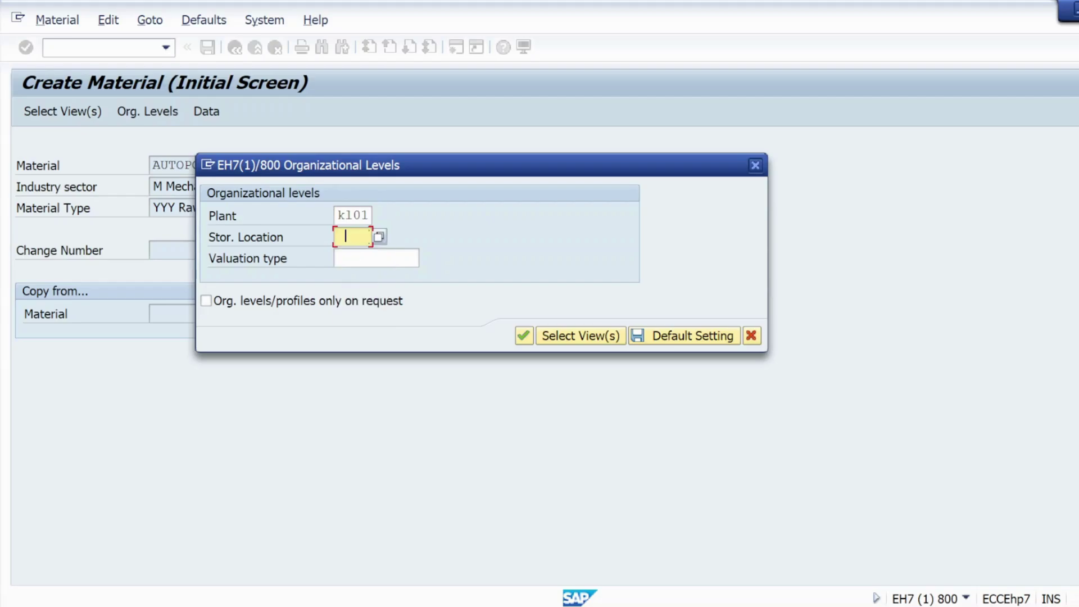
{"action": "left_click", "coordinate": [522, 335]}
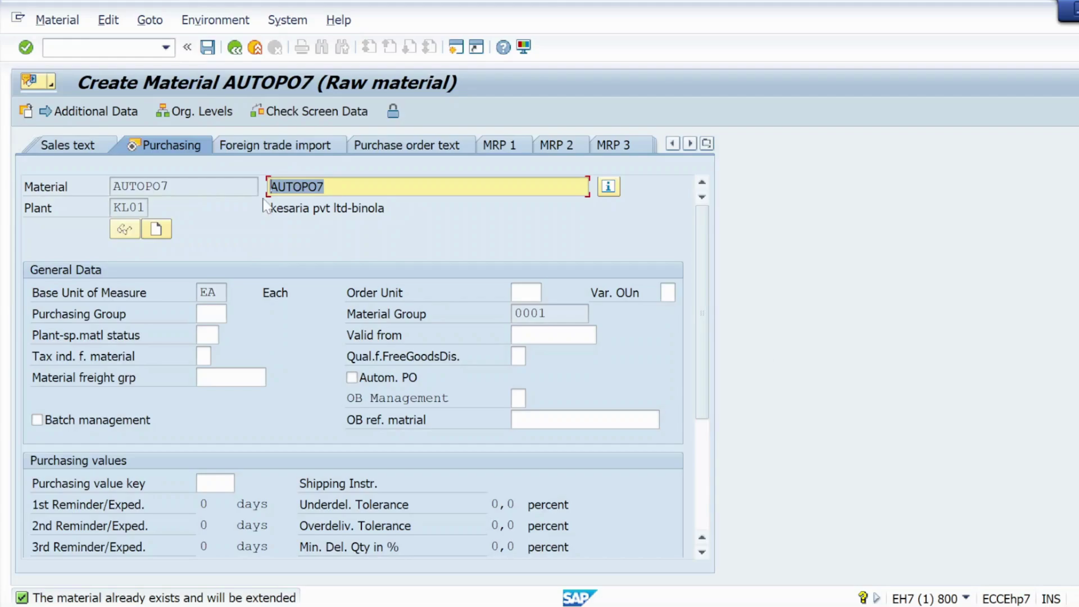
Step: Enter purchasing group 001 and advance to the Accounting 1 view
{"action": "left_click", "coordinate": [211, 313]}
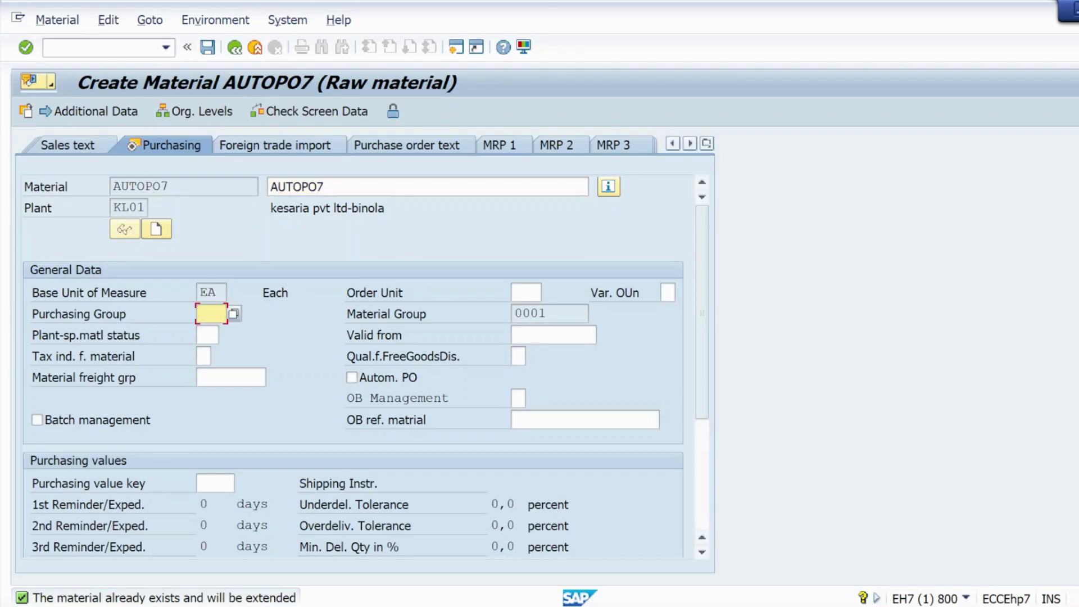
{"action": "type", "text": "001"}
{"action": "left_click", "coordinate": [25, 47]}
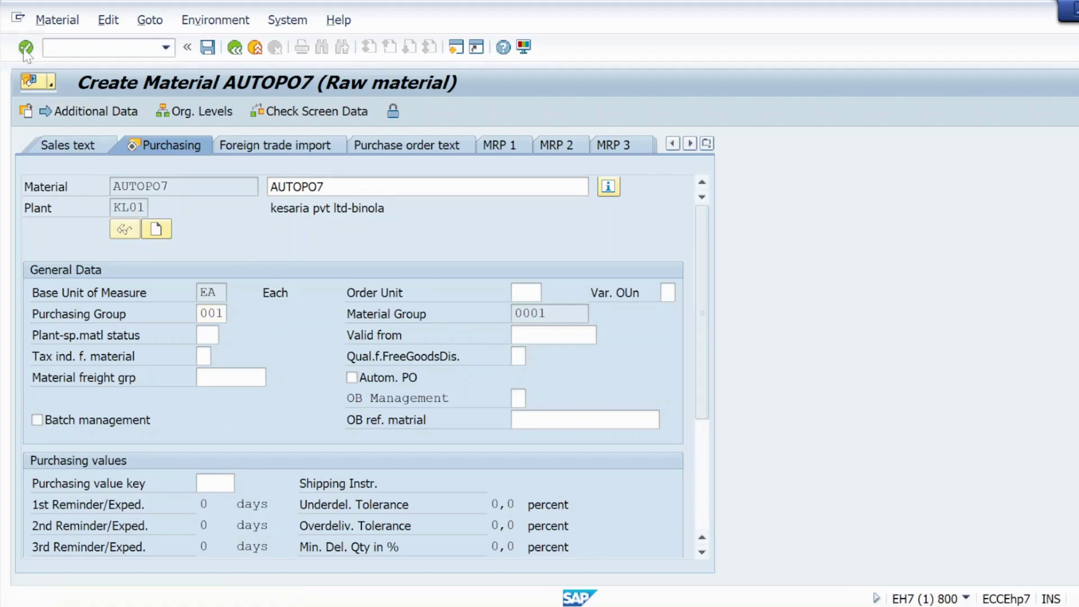
{"action": "left_click", "coordinate": [25, 47]}
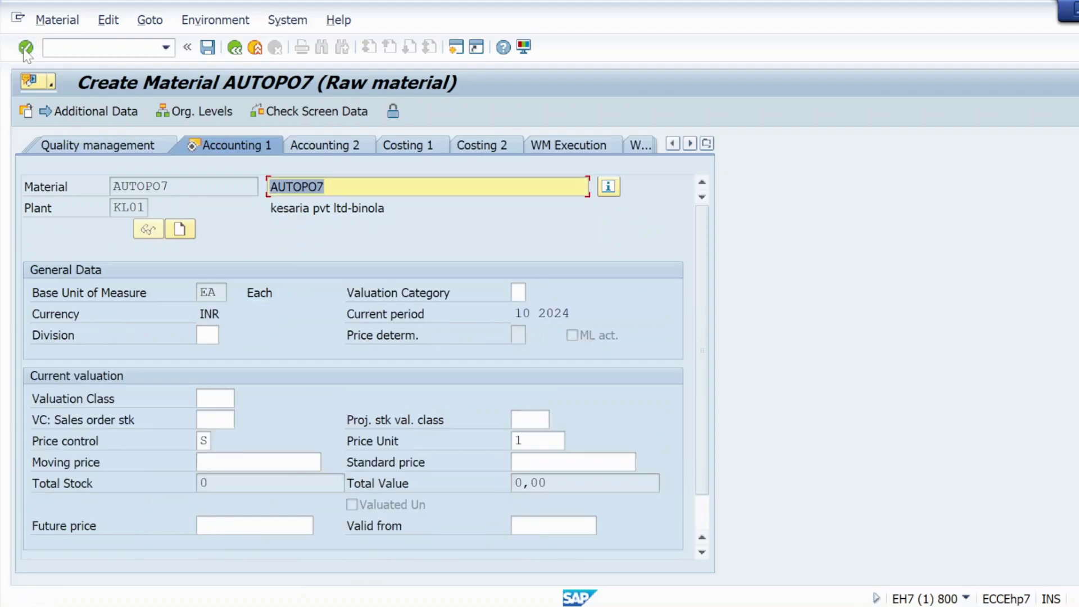
Step: Set valuation class 3002, price control V and moving price 10, then confirm the entries
{"action": "left_click", "coordinate": [215, 398]}
{"action": "left_click", "coordinate": [242, 398]}
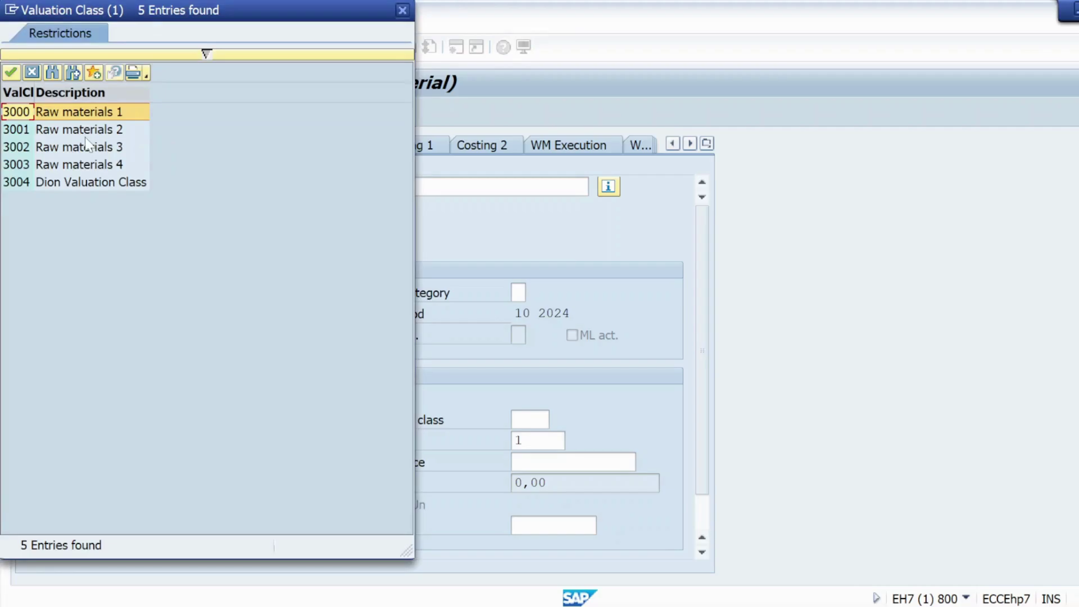
{"action": "double_click", "coordinate": [87, 146]}
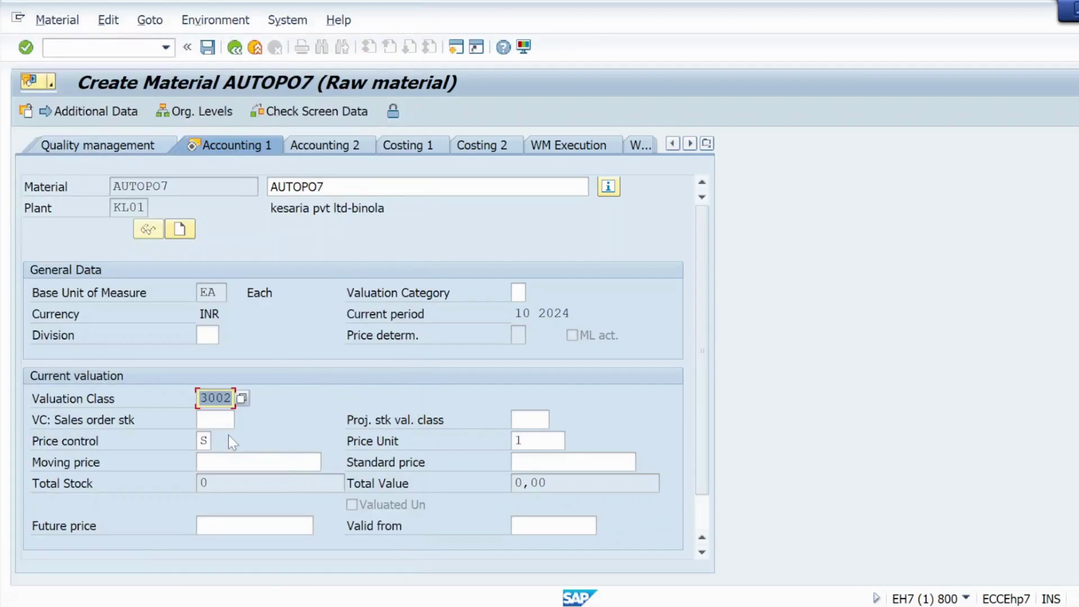
{"action": "left_click", "coordinate": [205, 440]}
{"action": "key", "text": "BackSpace"}
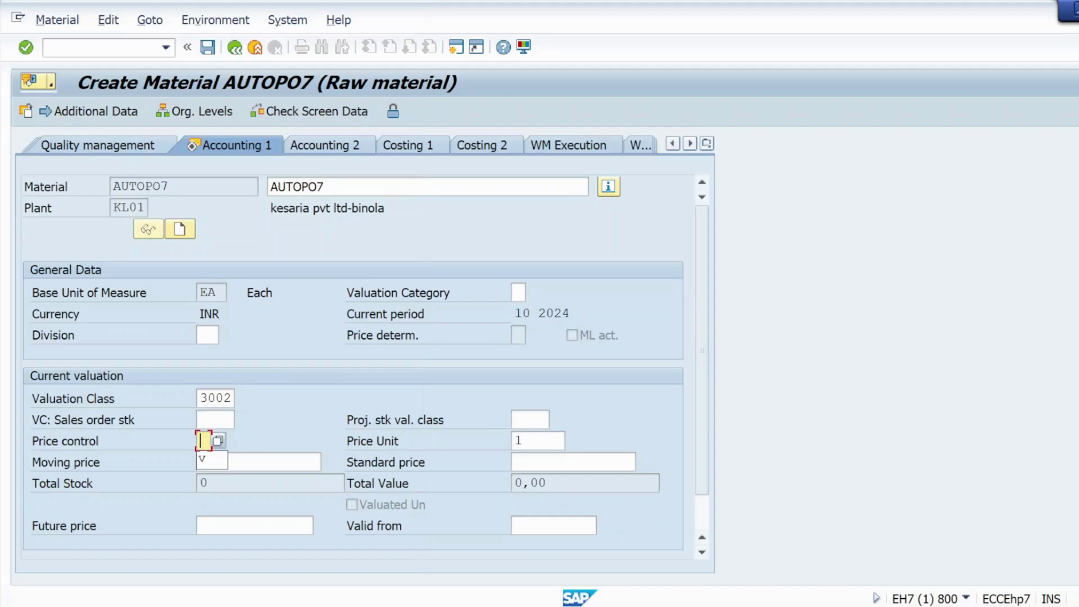
{"action": "type", "text": "V"}
{"action": "left_click", "coordinate": [216, 458]}
{"action": "left_click", "coordinate": [216, 491]}
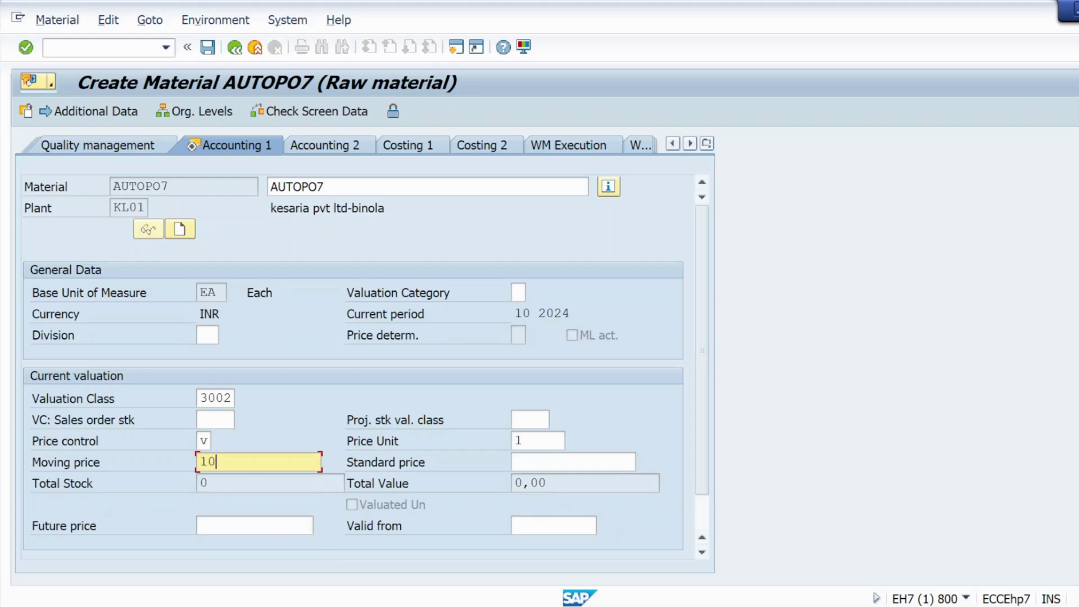
{"action": "left_click", "coordinate": [18, 53]}
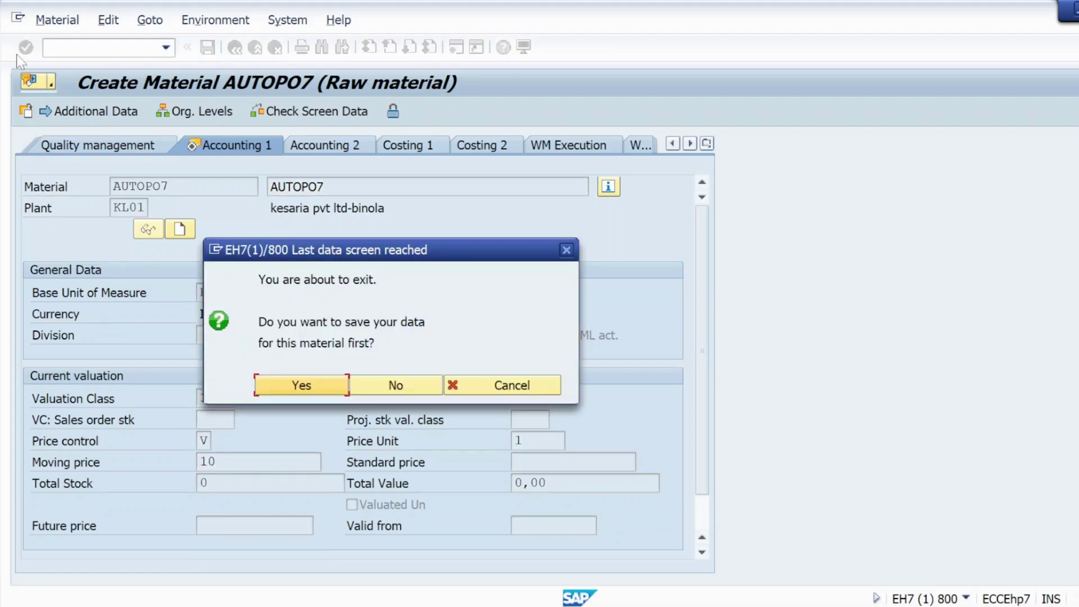
Step: Save material AUTOPO7, read its creation message, then enter the MM02 change transaction
{"action": "left_click", "coordinate": [313, 392]}
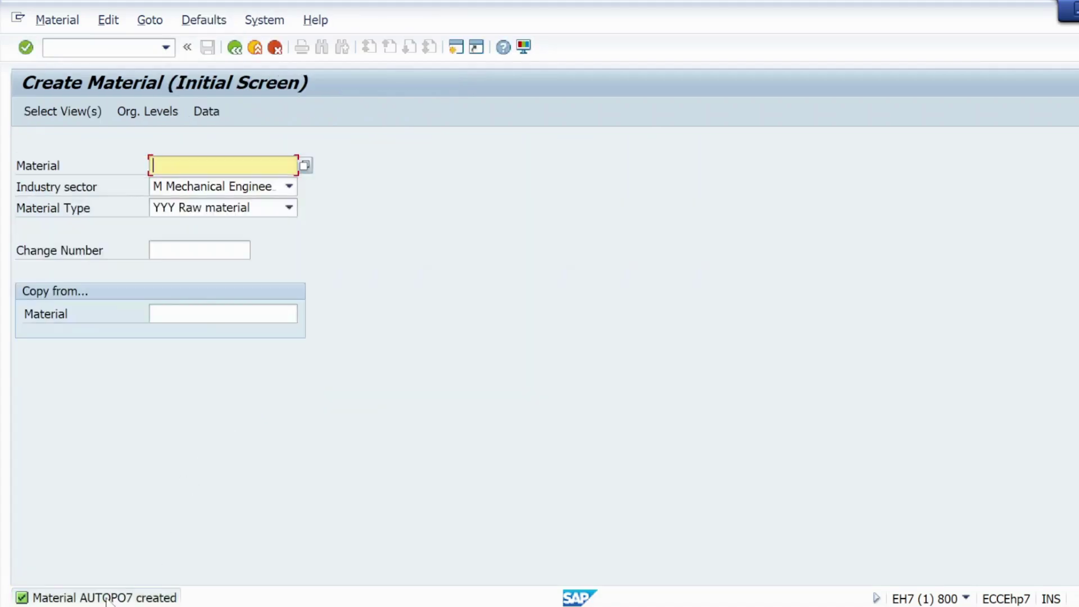
{"action": "left_click", "coordinate": [107, 599]}
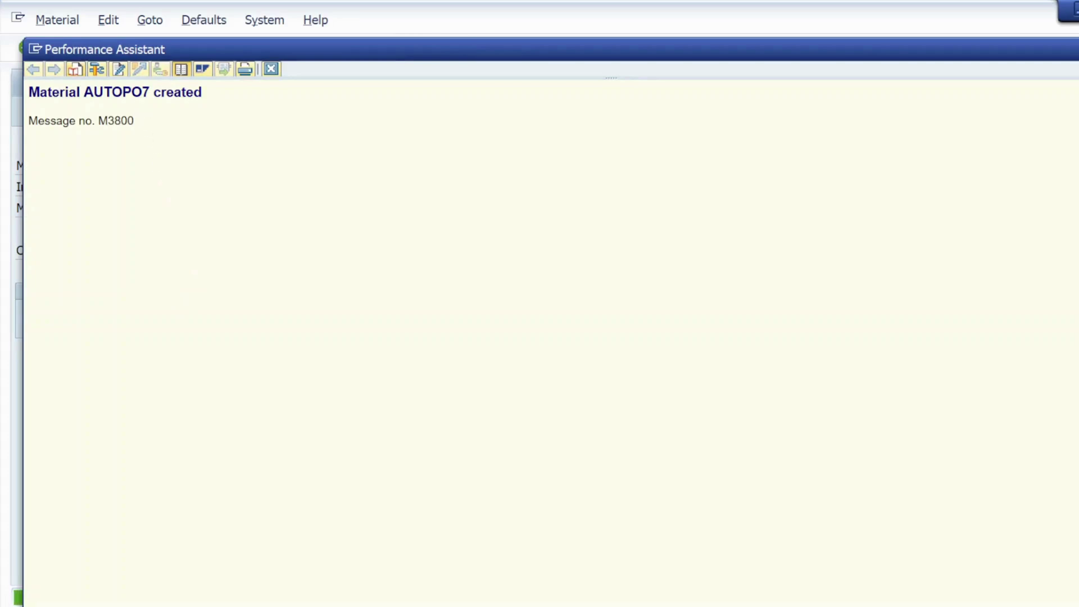
{"action": "left_click_drag", "start_coordinate": [150, 92], "coordinate": [90, 94]}
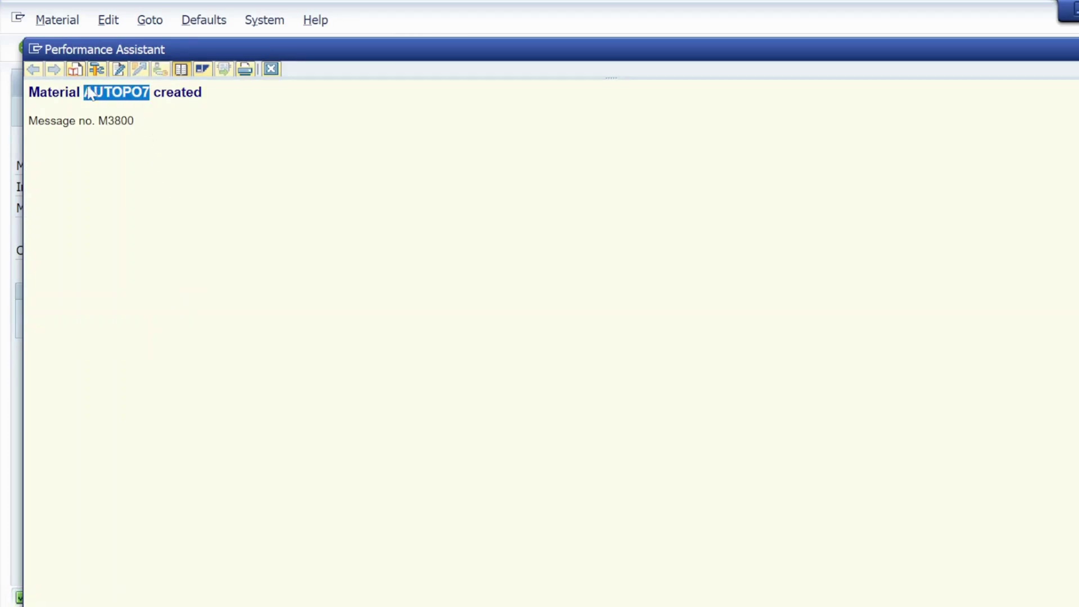
{"action": "left_click", "coordinate": [271, 69]}
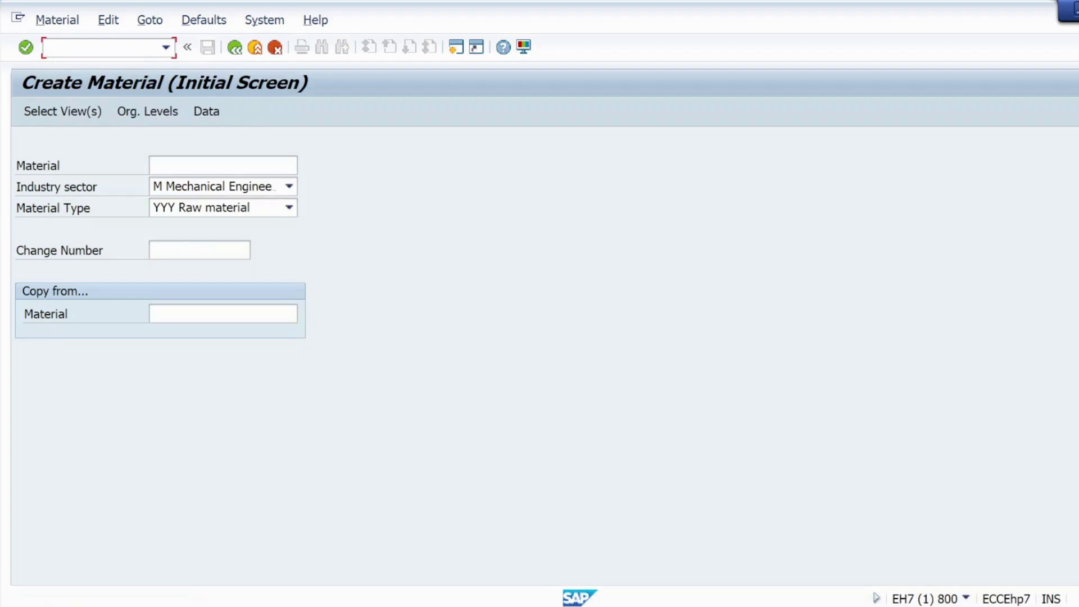
{"action": "type", "text": "nmm02"}
Step: In AUTOPO7's Purchasing view for plant KL01, tick Autom. PO
{"action": "key", "text": "Return"}
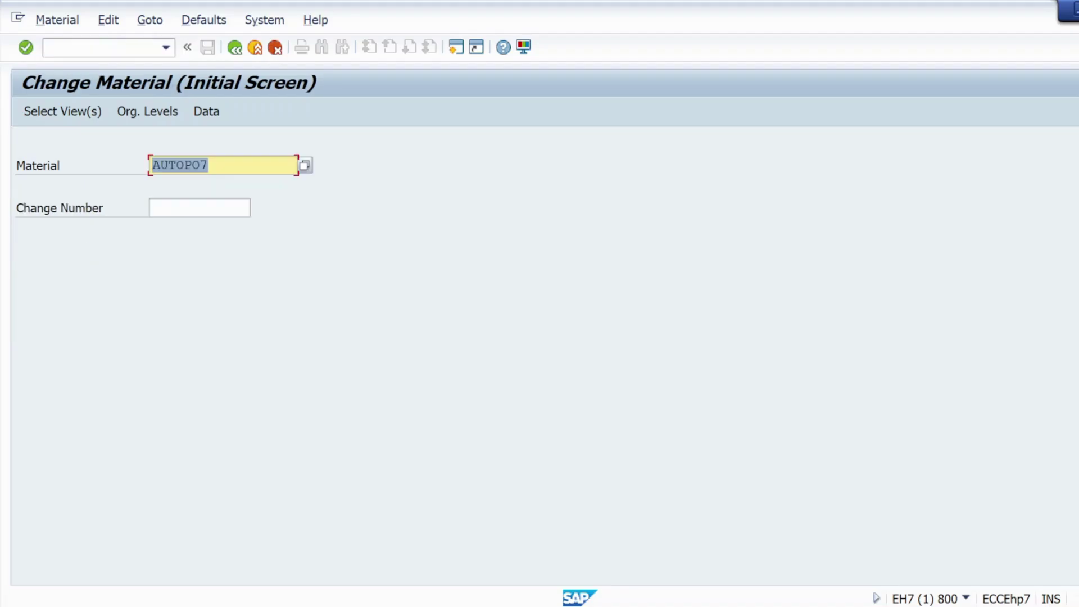
{"action": "left_click", "coordinate": [63, 111]}
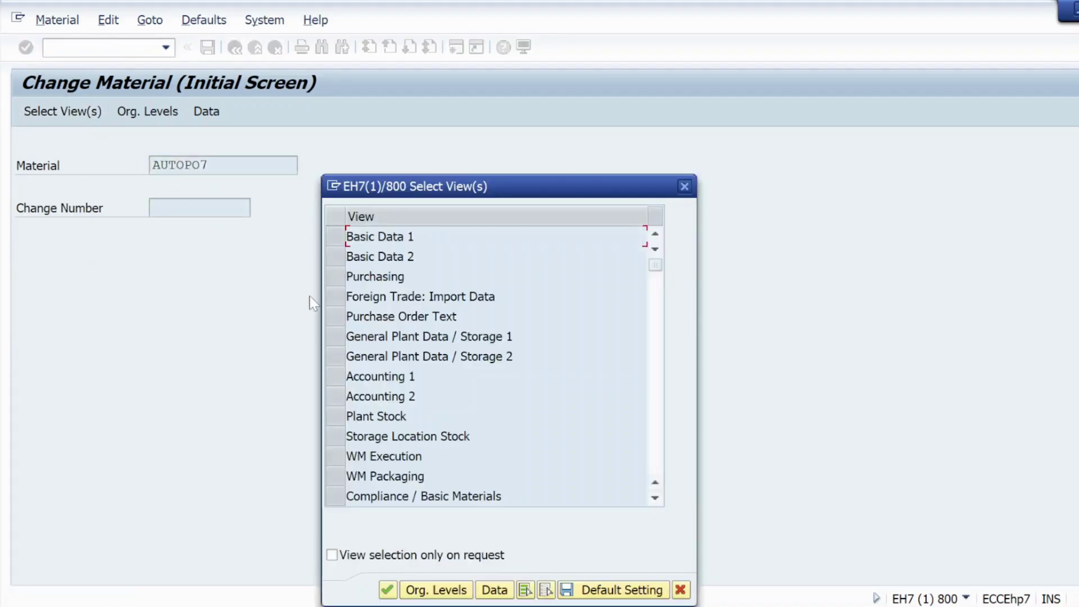
{"action": "left_click", "coordinate": [329, 278]}
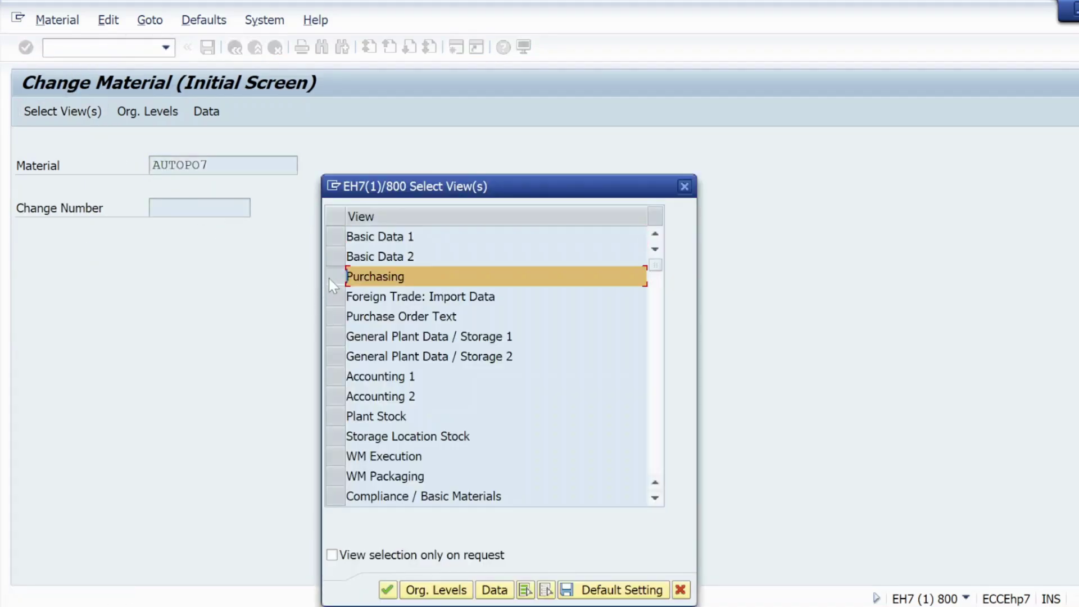
{"action": "left_click", "coordinate": [387, 590]}
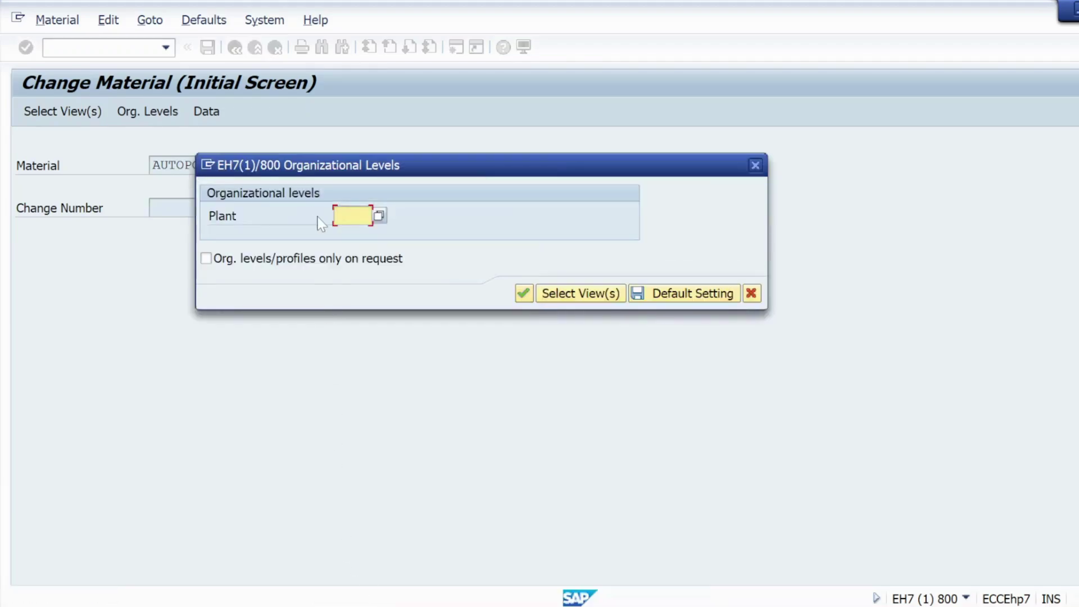
{"action": "left_click", "coordinate": [349, 215]}
{"action": "left_click", "coordinate": [351, 230]}
{"action": "left_click", "coordinate": [522, 292]}
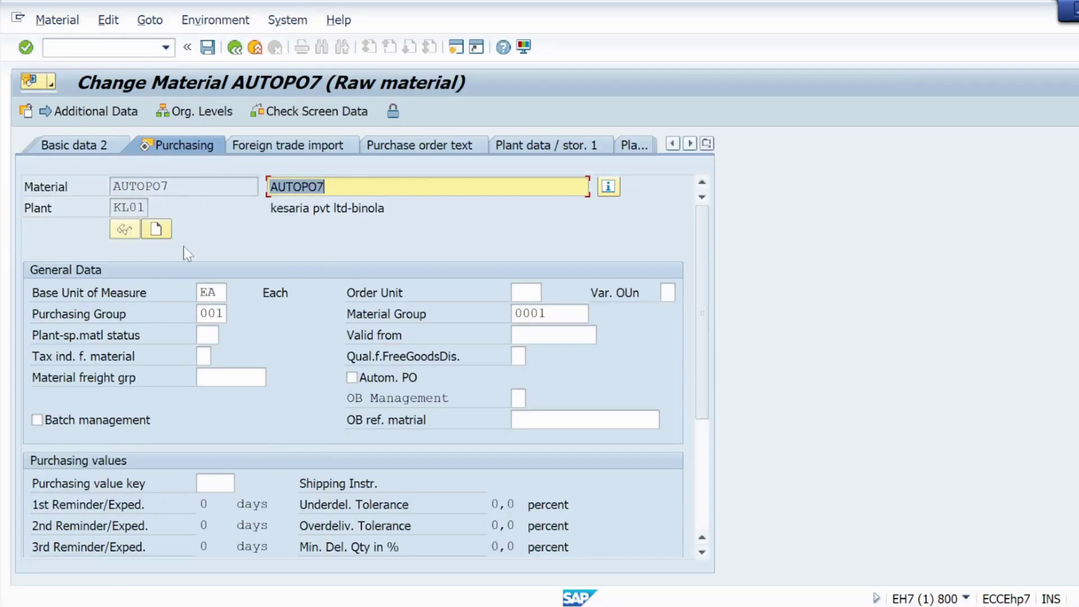
{"action": "scroll", "coordinate": [221, 345], "scroll_direction": "down", "scroll_amount": 5}
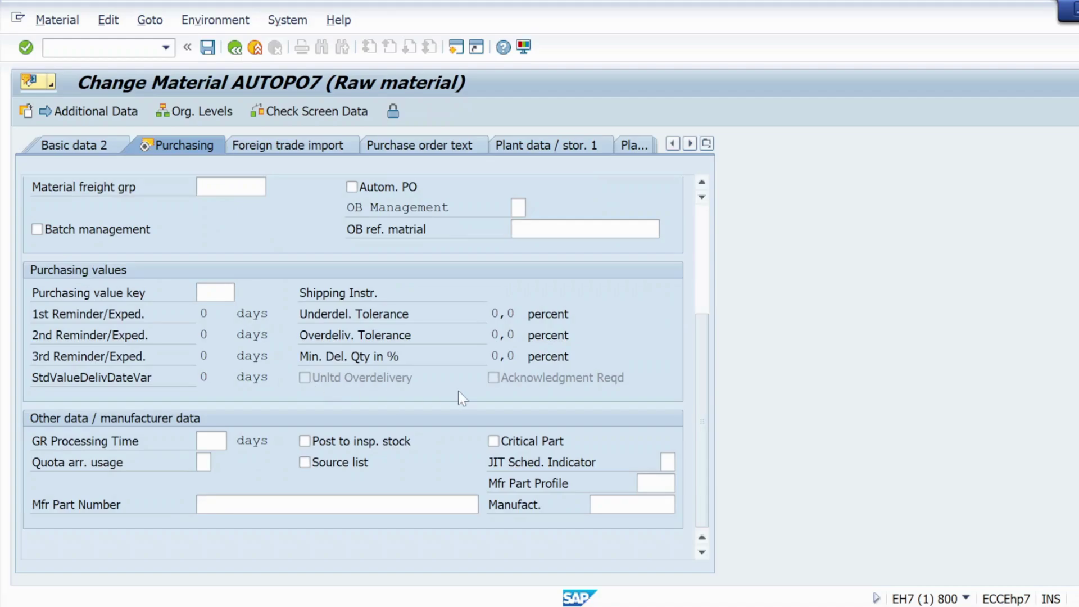
{"action": "left_click", "coordinate": [353, 187]}
{"action": "left_click", "coordinate": [26, 47]}
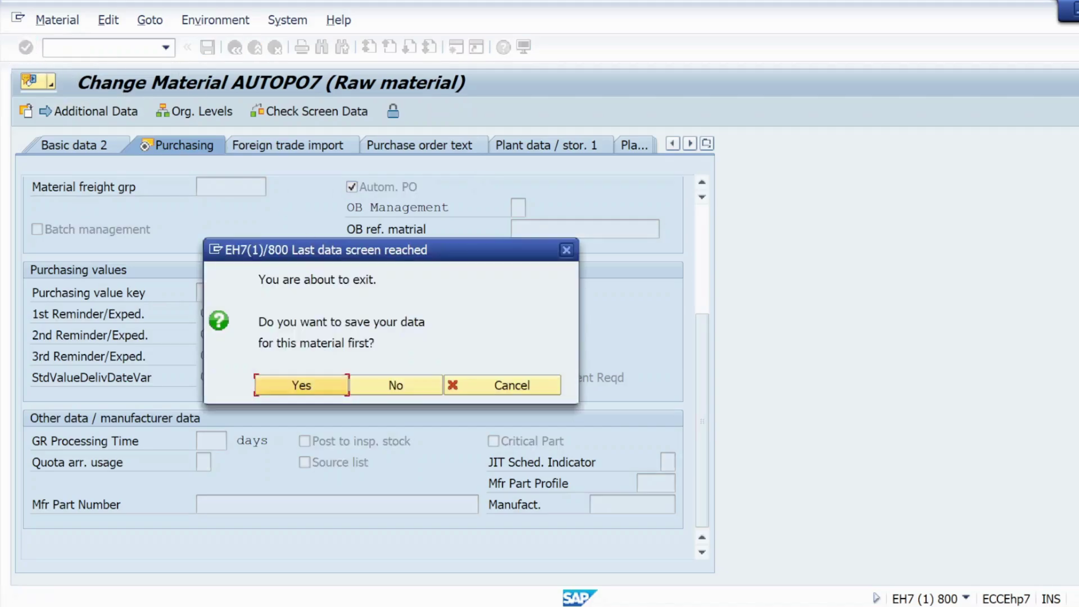
Step: Save the change, copy AUTOPO7 from the confirmation message, and search Windows for 'note'
{"action": "left_click", "coordinate": [301, 386]}
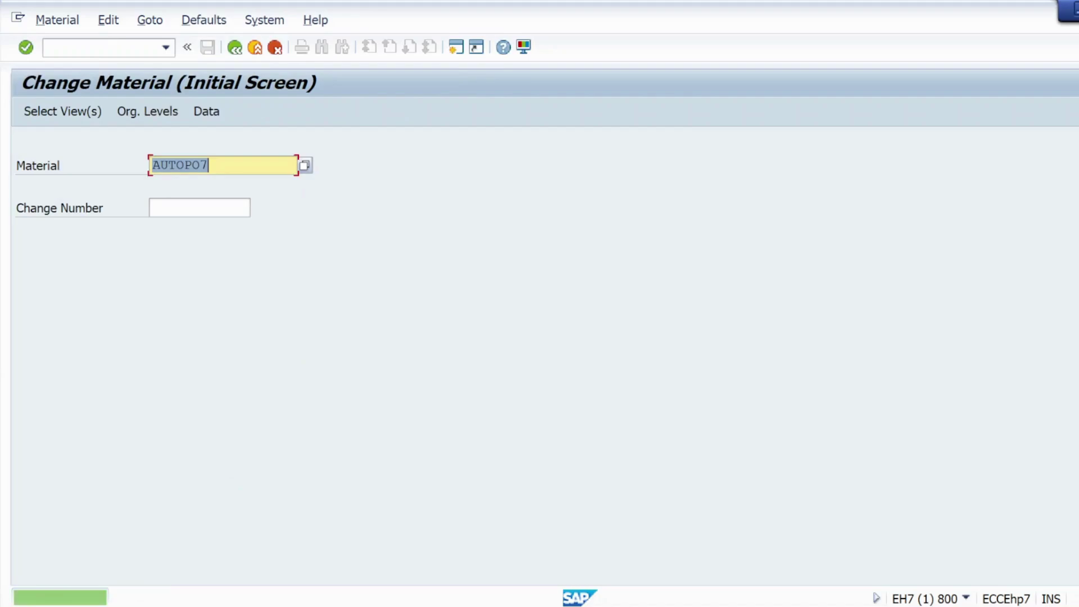
{"action": "left_click", "coordinate": [125, 598]}
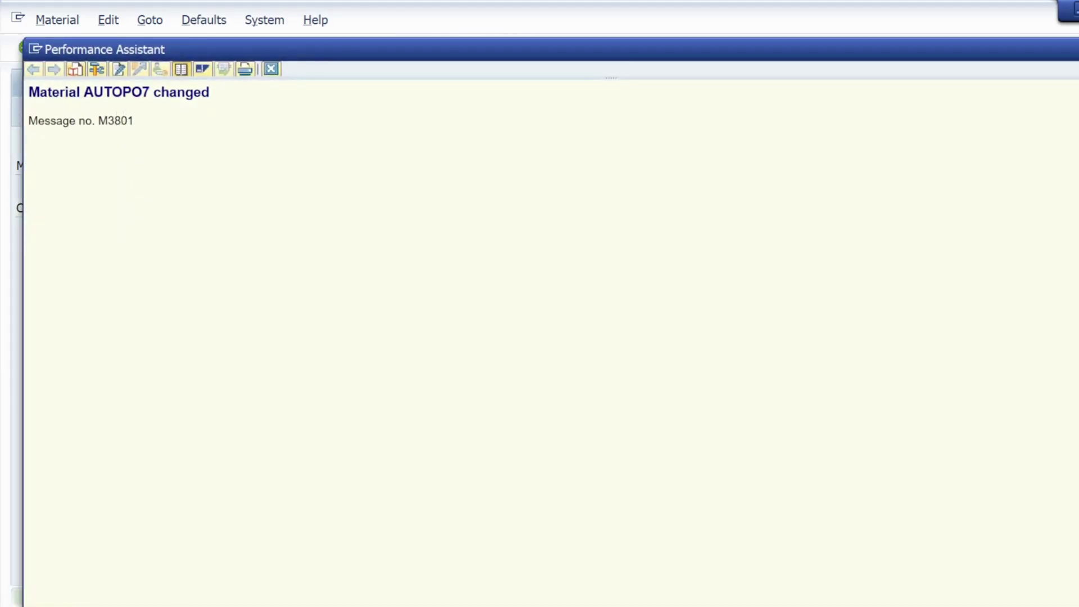
{"action": "left_click_drag", "start_coordinate": [149, 92], "coordinate": [83, 92]}
{"action": "key", "text": "ctrl+c"}
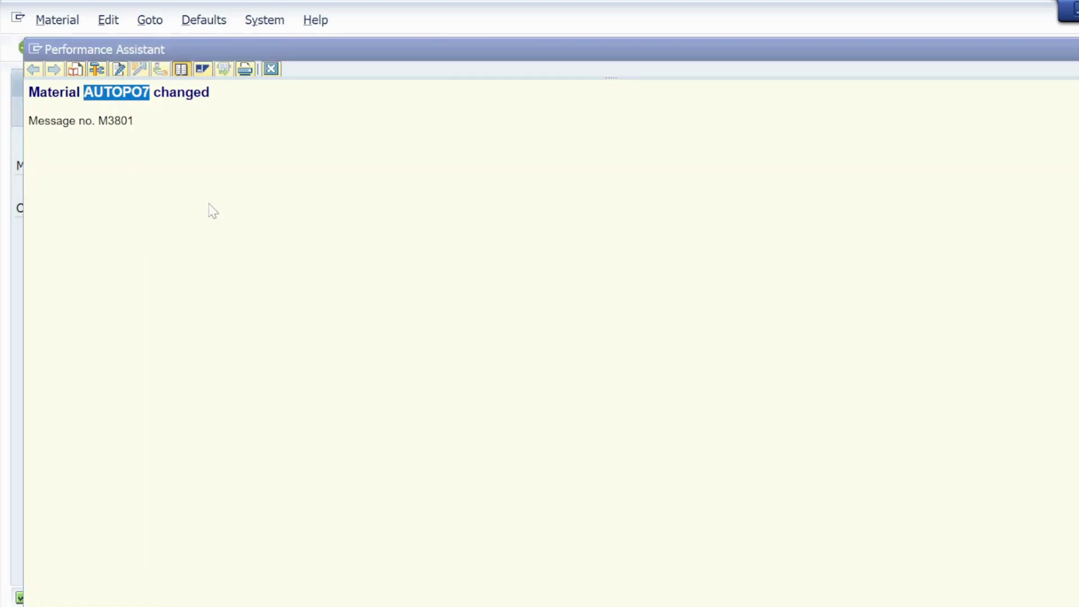
{"action": "key", "text": "super"}
{"action": "type", "text": "no"}
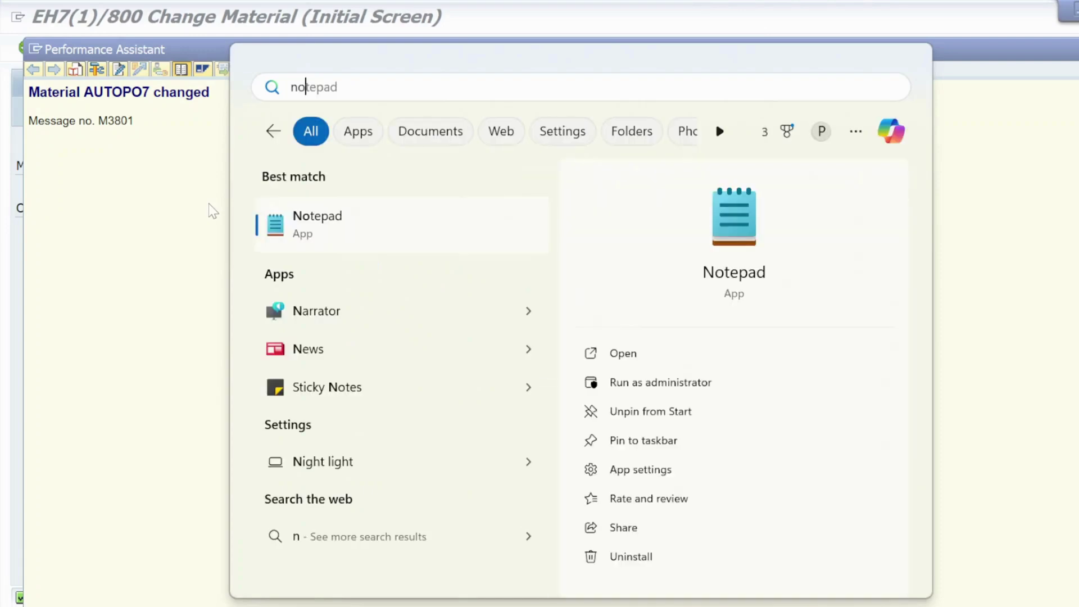
{"action": "type", "text": "te"}
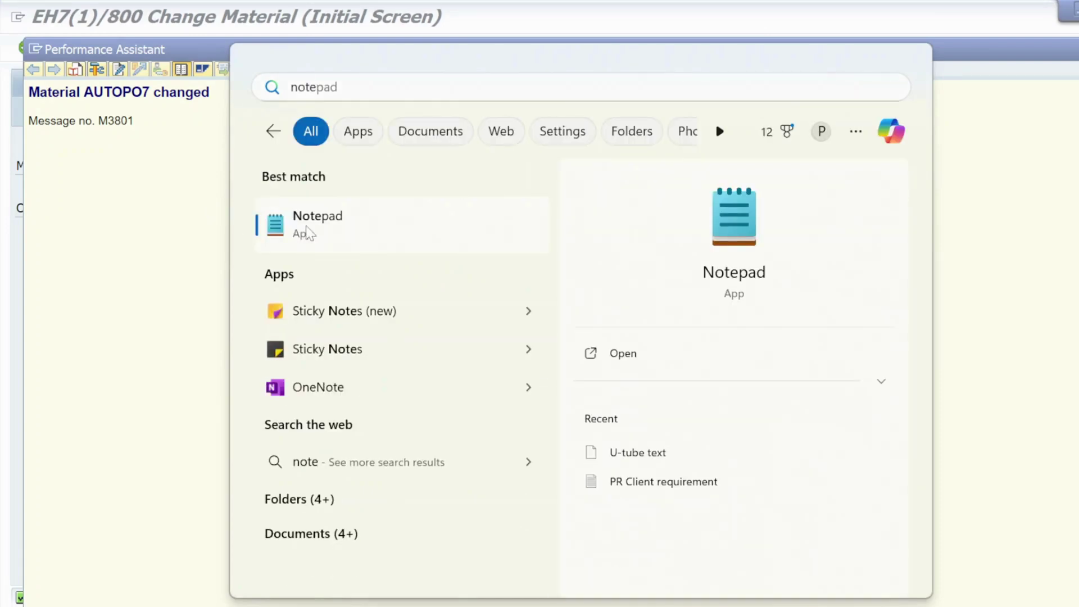
Step: Paste AUTOPO7 into a cleared Notepad tab, minimize Notepad, and close the SAP message help
{"action": "left_click", "coordinate": [306, 225]}
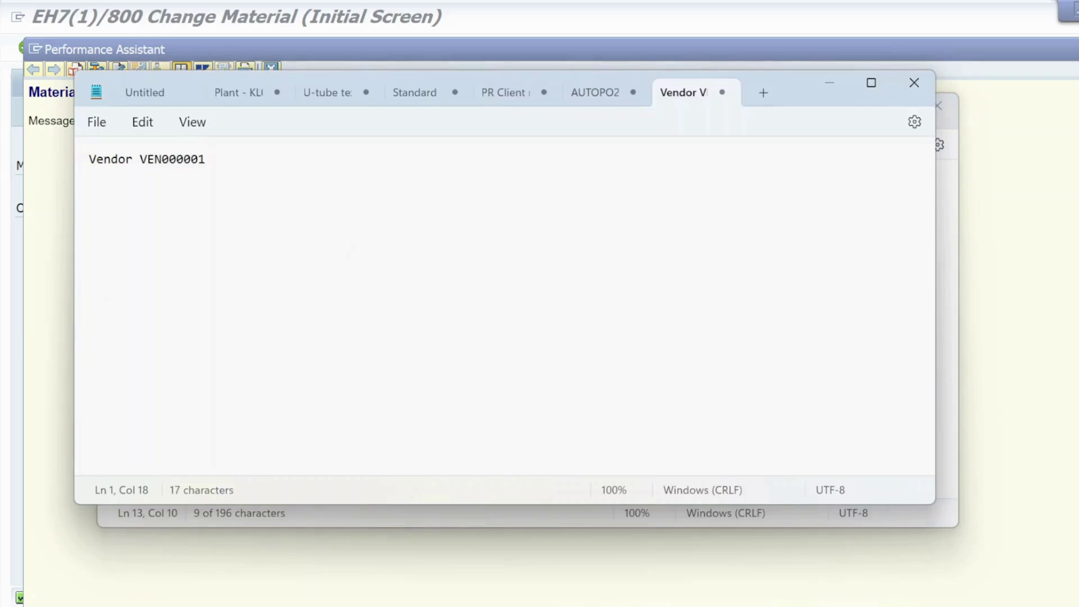
{"action": "key", "text": "BackSpace"}
{"action": "key", "text": "BackSpace"}
{"action": "key", "text": "BackSpace"}
{"action": "key", "text": "BackSpace"}
{"action": "key", "text": "BackSpace"}
{"action": "key", "text": "BackSpace"}
{"action": "key", "text": "BackSpace"}
{"action": "key", "text": "BackSpace"}
{"action": "key", "text": "BackSpace"}
{"action": "key", "text": "BackSpace"}
{"action": "key", "text": "BackSpace"}
{"action": "key", "text": "BackSpace"}
{"action": "key", "text": "BackSpace"}
{"action": "key", "text": "BackSpace"}
{"action": "key", "text": "BackSpace"}
{"action": "key", "text": "BackSpace"}
{"action": "key", "text": "BackSpace"}
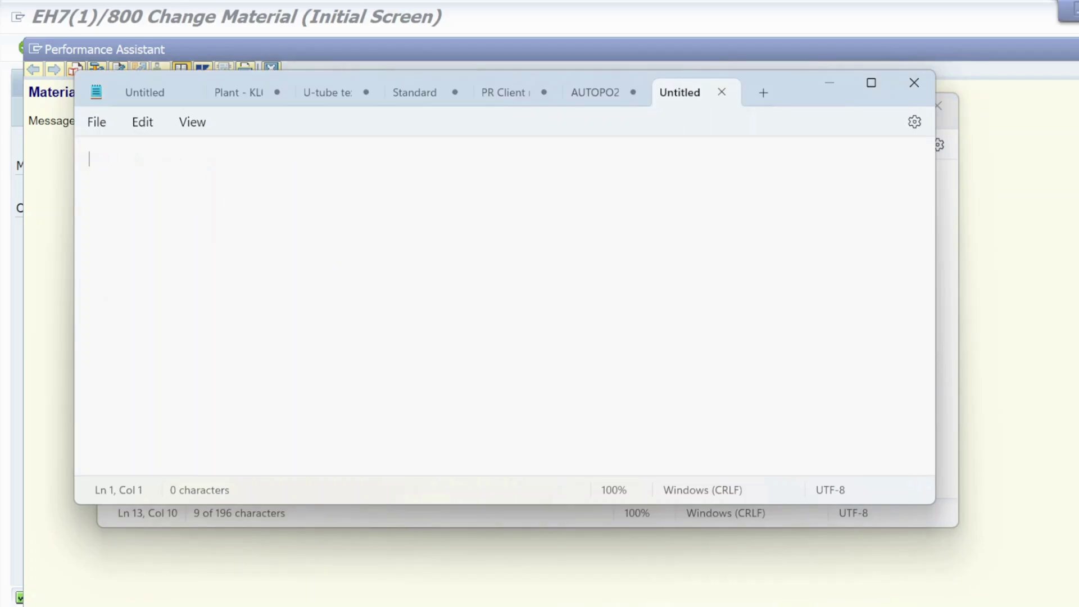
{"action": "key", "text": "ctrl+v"}
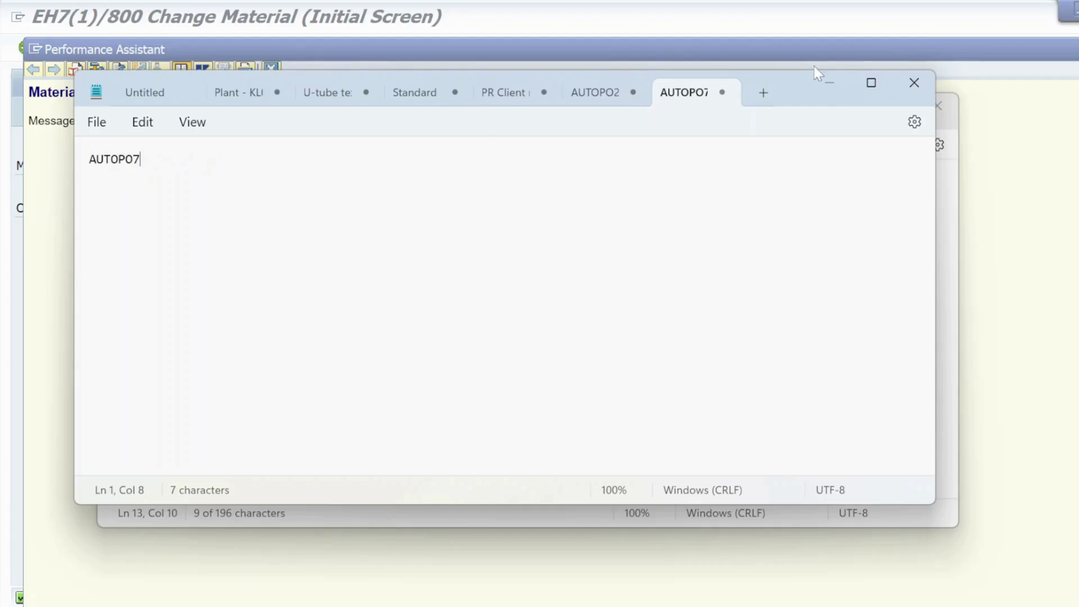
{"action": "left_click", "coordinate": [826, 82]}
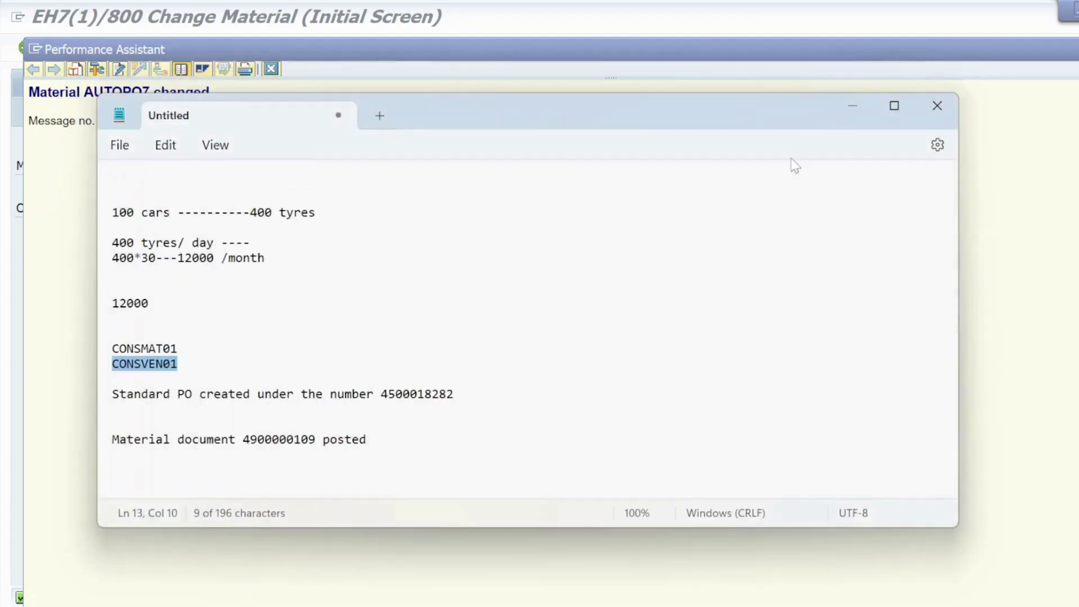
{"action": "left_click", "coordinate": [854, 106]}
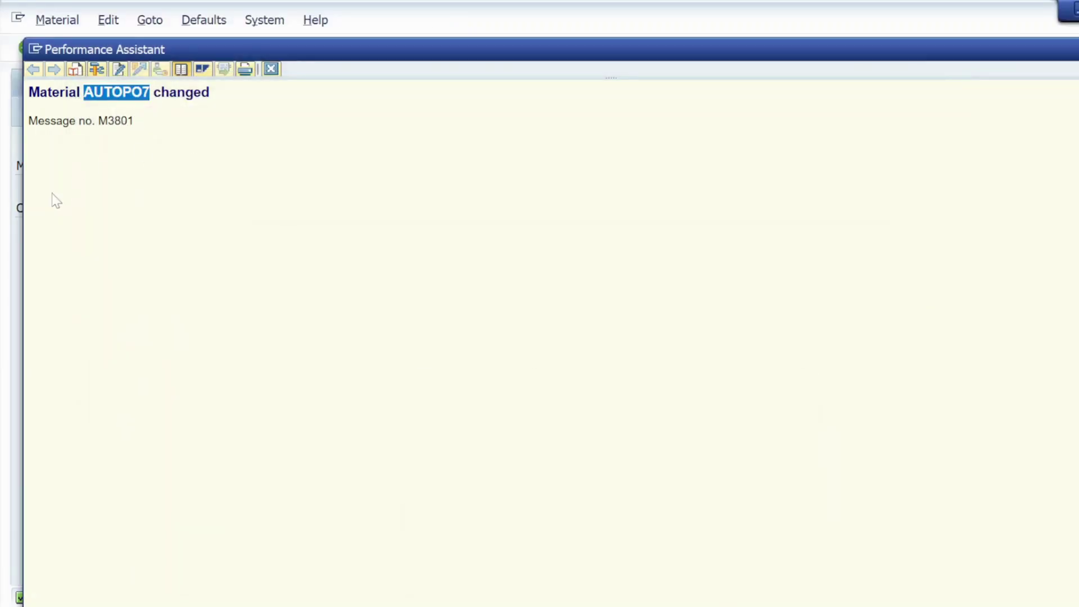
{"action": "left_click", "coordinate": [271, 70]}
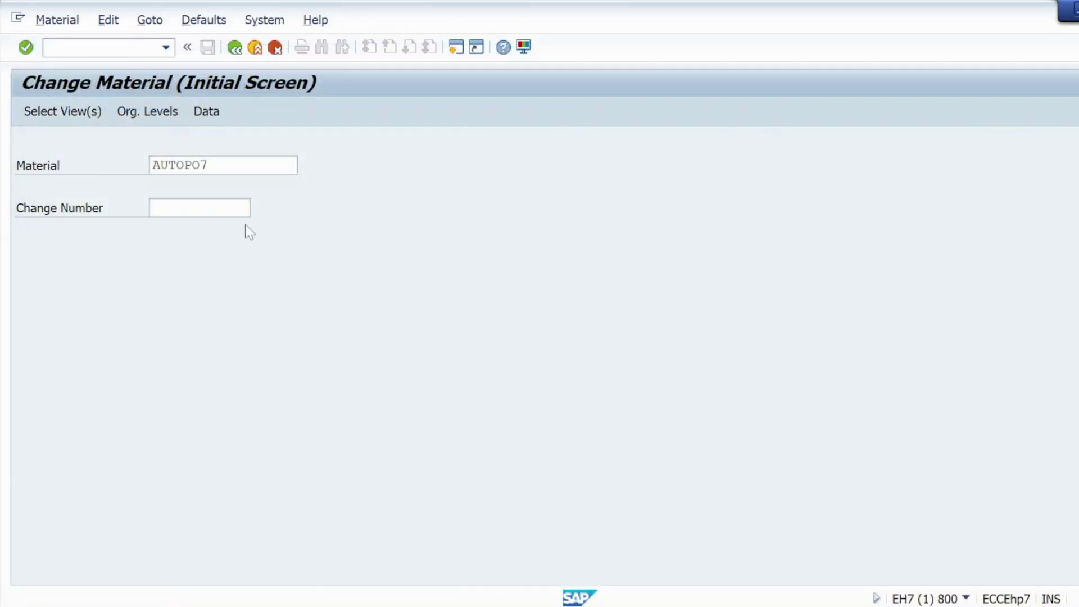
{"action": "key", "text": "alt+Tab"}
{"action": "key", "text": "Down"}
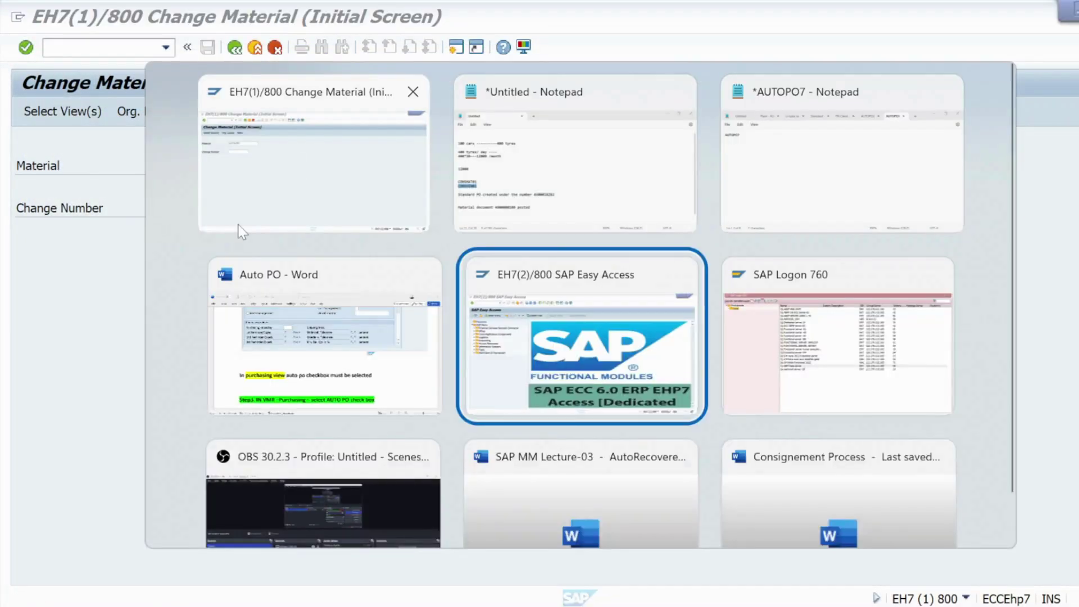
{"action": "key", "text": "Left"}
{"action": "scroll", "coordinate": [231, 220], "scroll_direction": "down", "scroll_amount": 5}
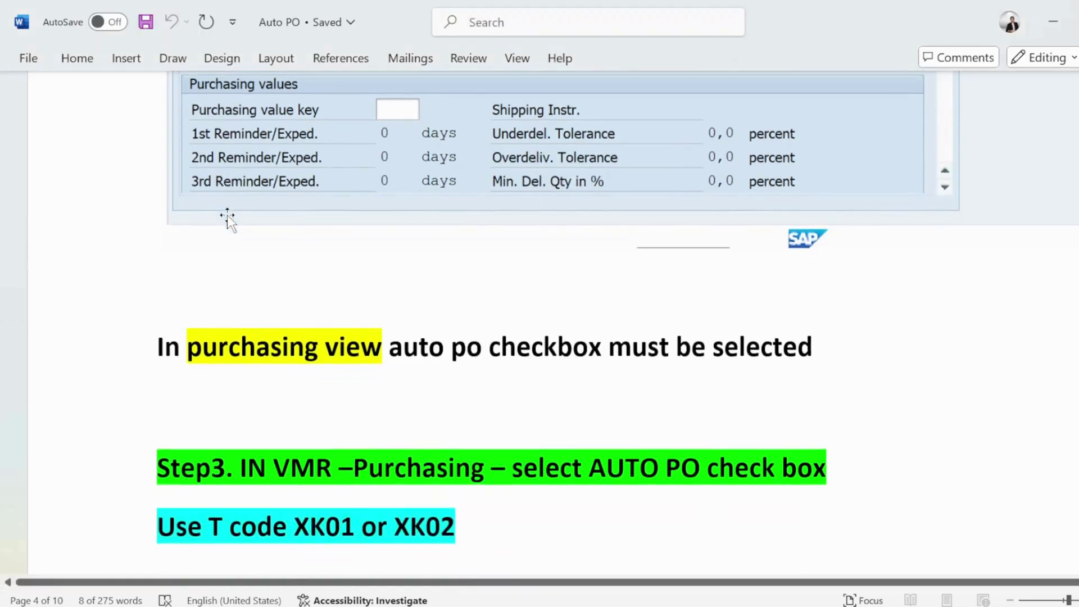
{"action": "scroll", "coordinate": [530, 265], "scroll_direction": "up", "scroll_amount": 9}
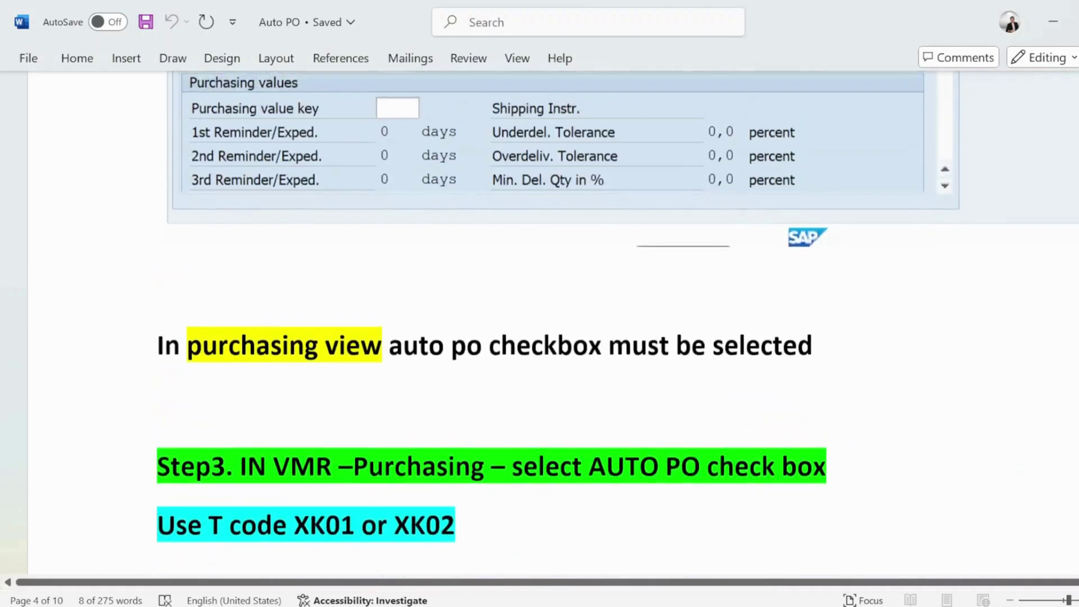
{"action": "scroll", "coordinate": [555, 275], "scroll_direction": "down", "scroll_amount": 15}
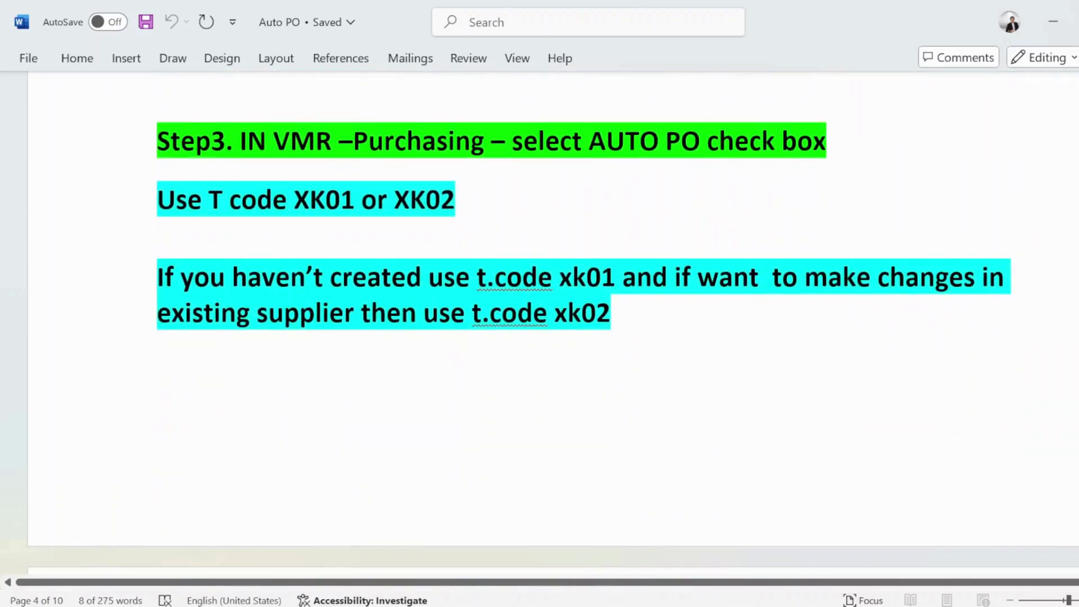
{"action": "double_click", "coordinate": [302, 140]}
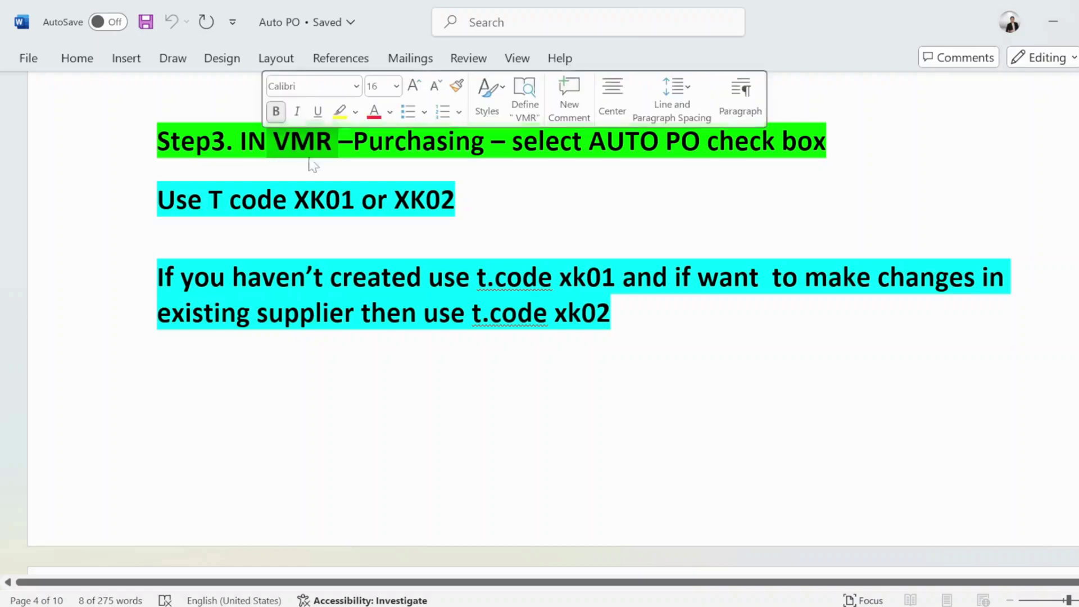
{"action": "left_click_drag", "start_coordinate": [484, 142], "coordinate": [375, 149]}
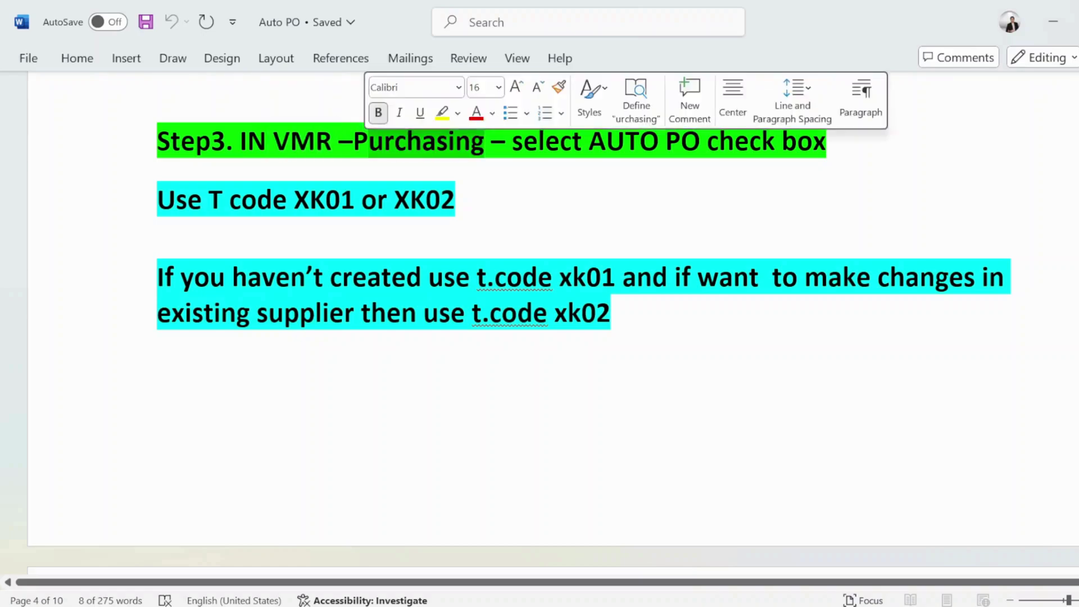
{"action": "left_click_drag", "start_coordinate": [511, 143], "coordinate": [790, 164]}
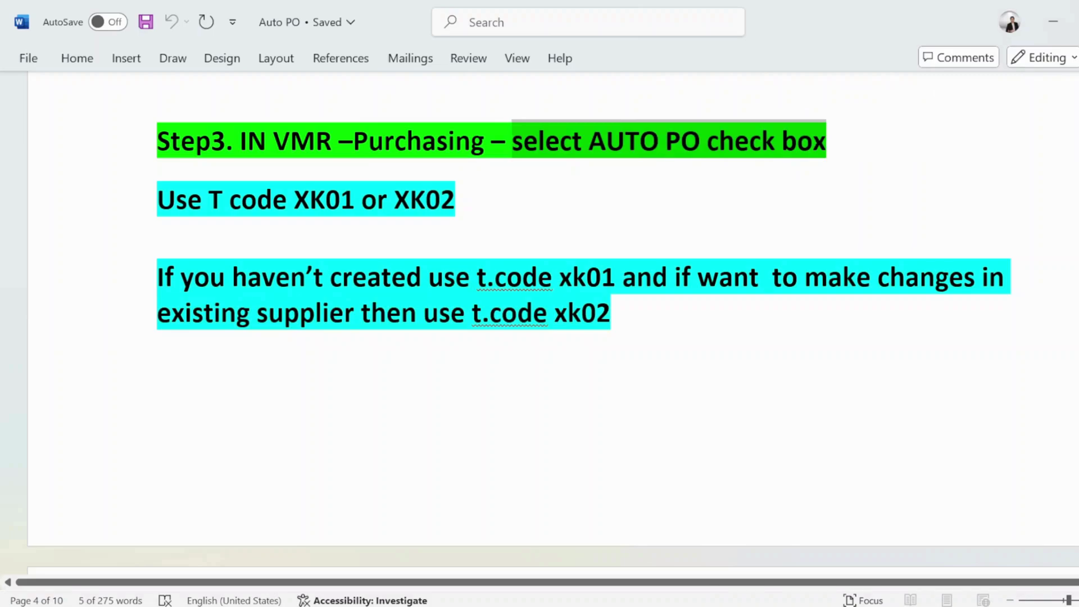
{"action": "left_click_drag", "start_coordinate": [394, 201], "coordinate": [471, 202]}
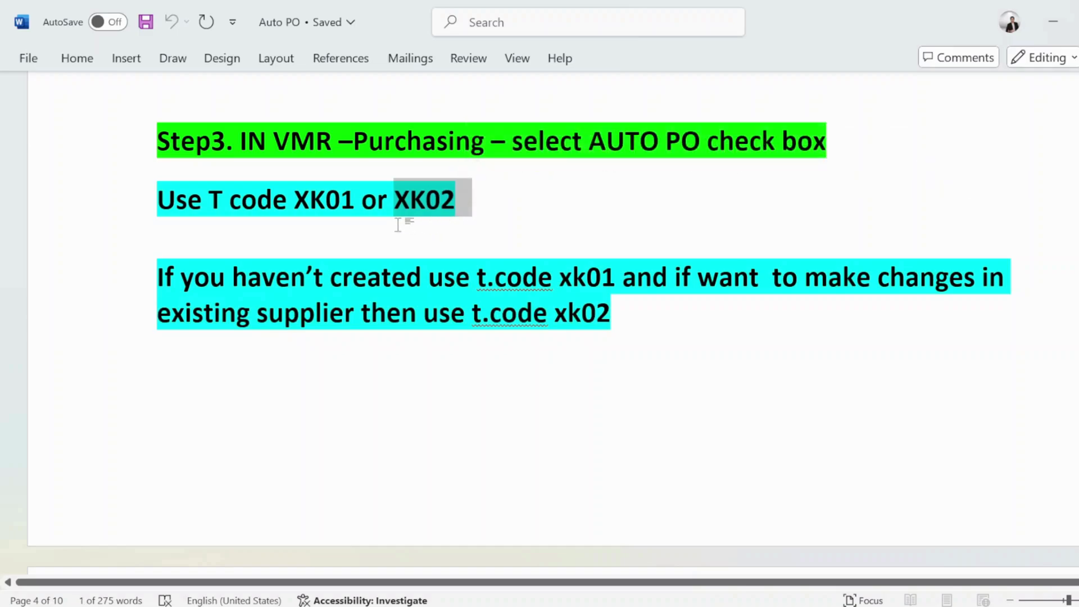
{"action": "left_click", "coordinate": [440, 229]}
{"action": "mouse_move", "coordinate": [355, 200]}
{"action": "left_mouse_down"}
{"action": "mouse_move", "coordinate": [293, 200]}
{"action": "mouse_move", "coordinate": [354, 200]}
{"action": "left_mouse_up"}
{"action": "left_click", "coordinate": [157, 237]}
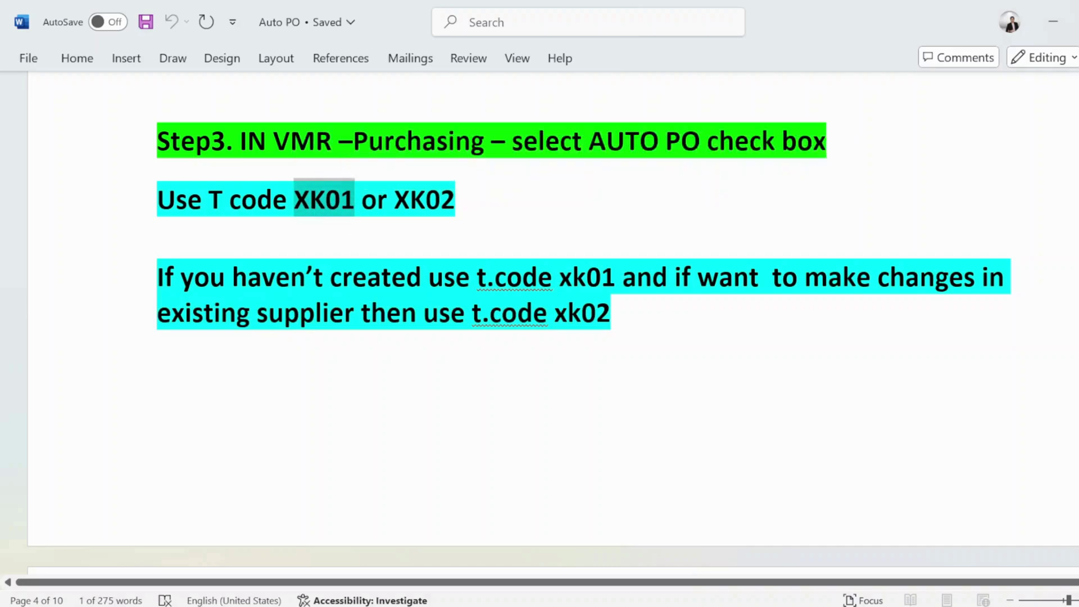
{"action": "left_click_drag", "start_coordinate": [158, 277], "coordinate": [982, 277]}
{"action": "left_click", "coordinate": [610, 312]}
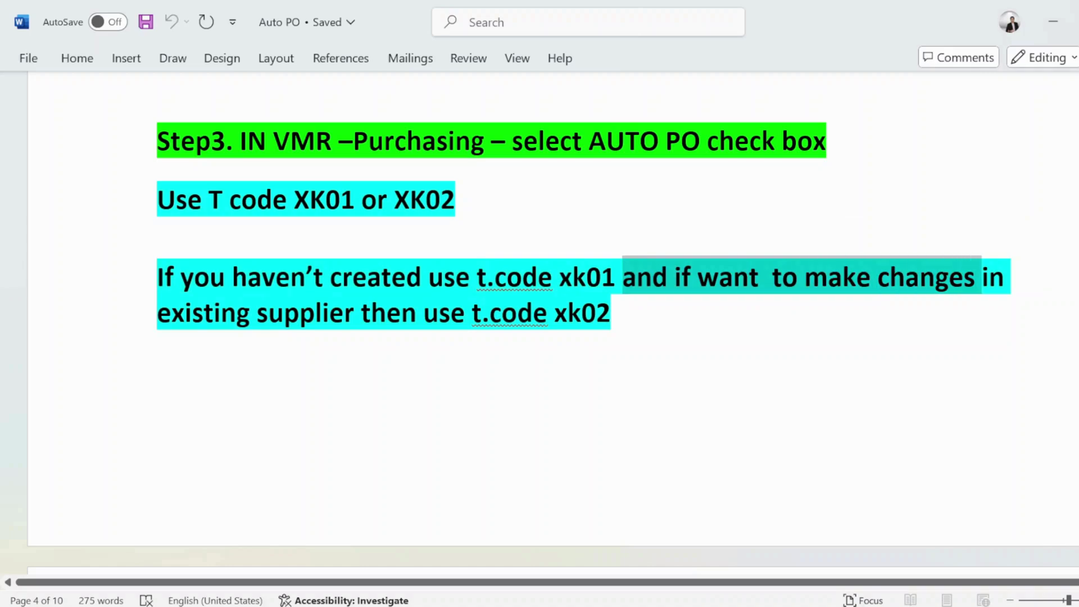
{"action": "left_click", "coordinate": [157, 349]}
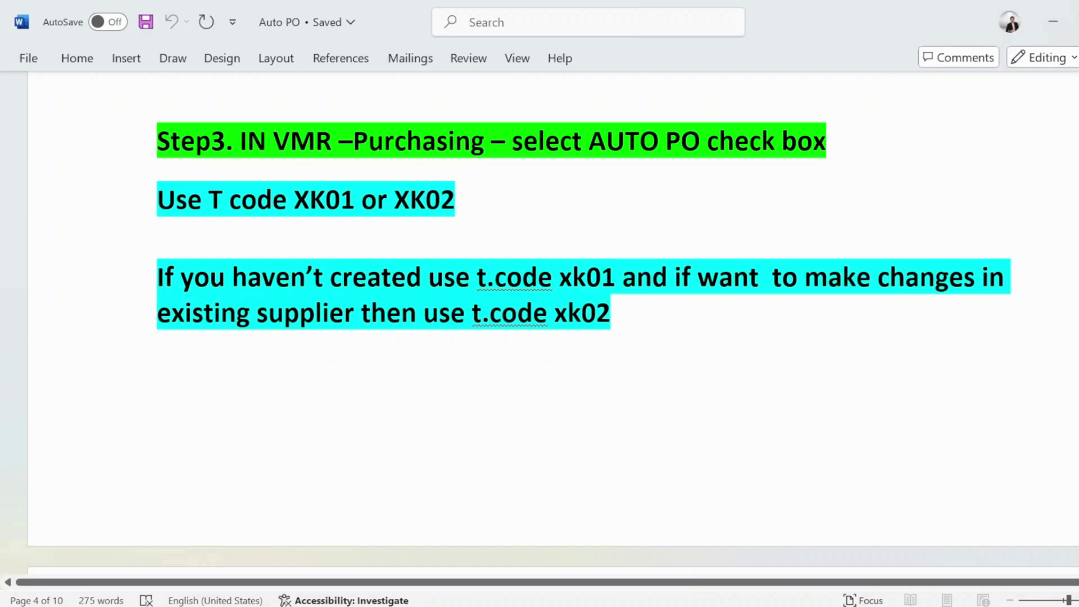
{"action": "scroll", "coordinate": [371, 335], "scroll_direction": "down", "scroll_amount": 8}
{"action": "scroll", "coordinate": [369, 330], "scroll_direction": "up", "scroll_amount": 2}
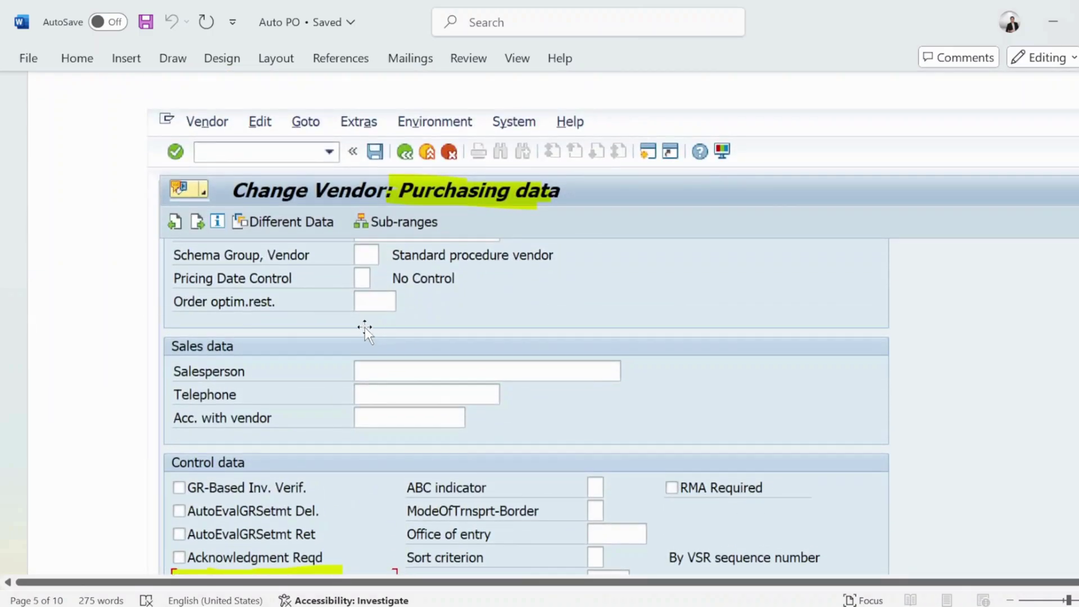
{"action": "key", "text": "alt+Tab"}
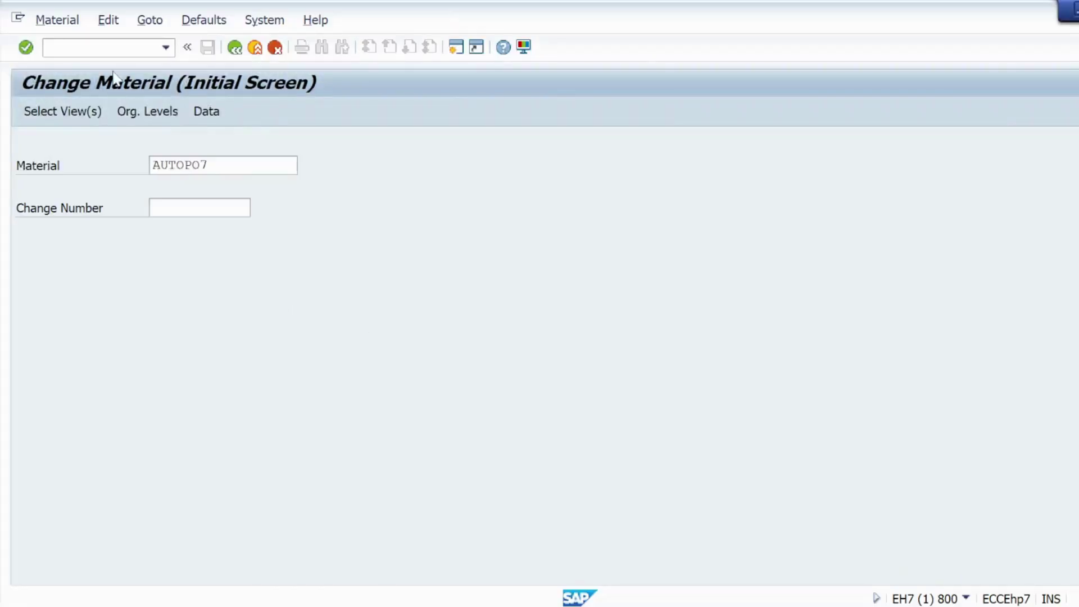
Step: Start transaction XK01 and check the AUTOPO7 note in Notepad
{"action": "left_click", "coordinate": [47, 47]}
{"action": "type", "text": "/nxk01"}
{"action": "key", "text": "Return"}
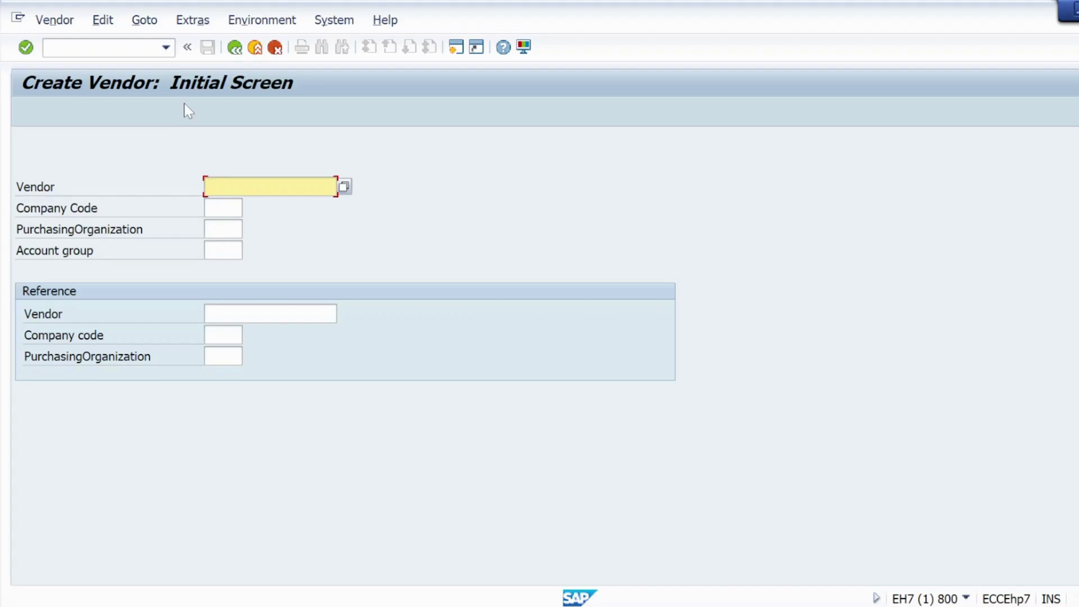
{"action": "key", "text": "alt+Tab"}
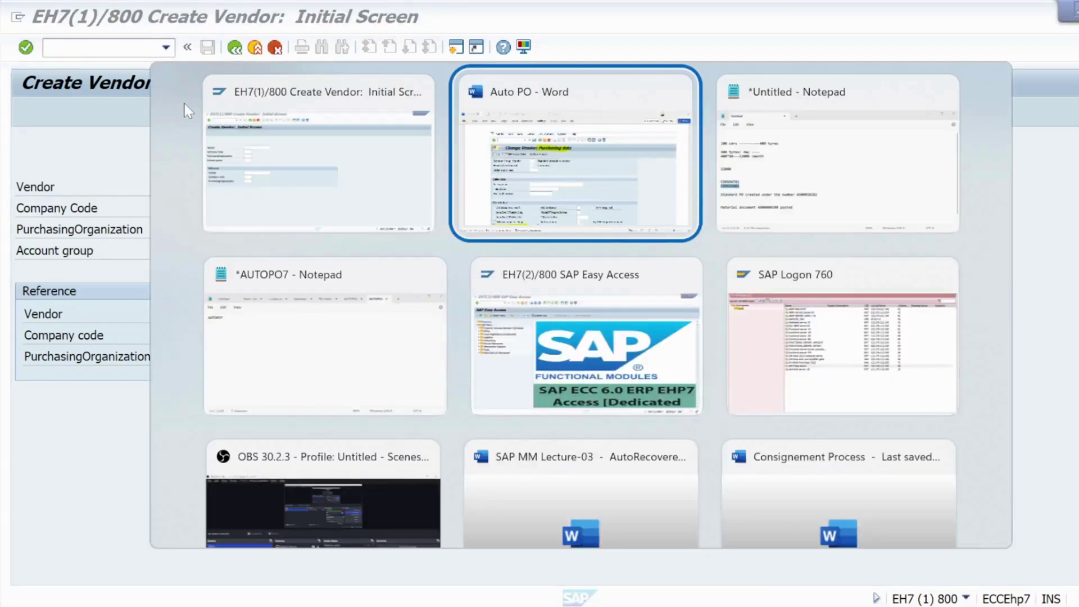
{"action": "key", "text": "Down"}
{"action": "key", "text": "Left"}
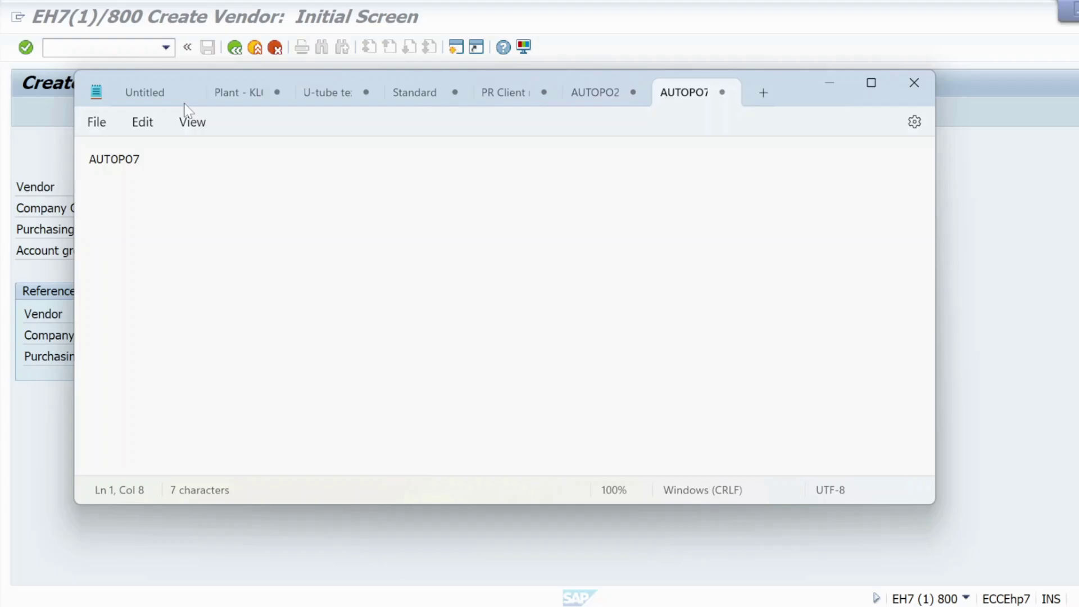
{"action": "key", "text": "alt+Tab"}
Step: Enter vendor AUTOPOVEN7, company code KRIP, purchasing organization KRP1 and account group 0001
{"action": "type", "text": "au"}
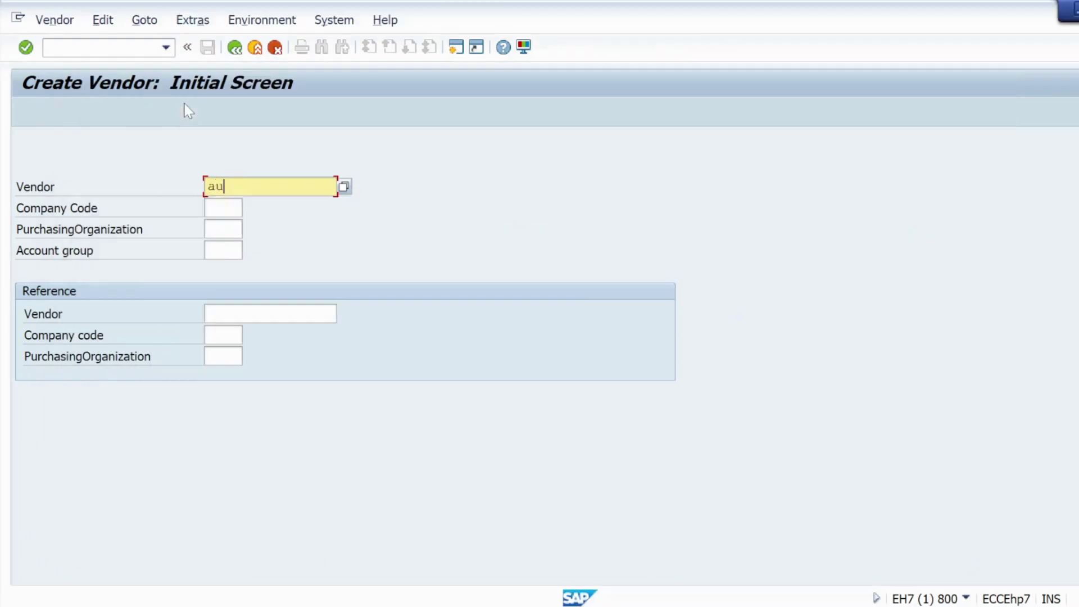
{"action": "type", "text": "top"}
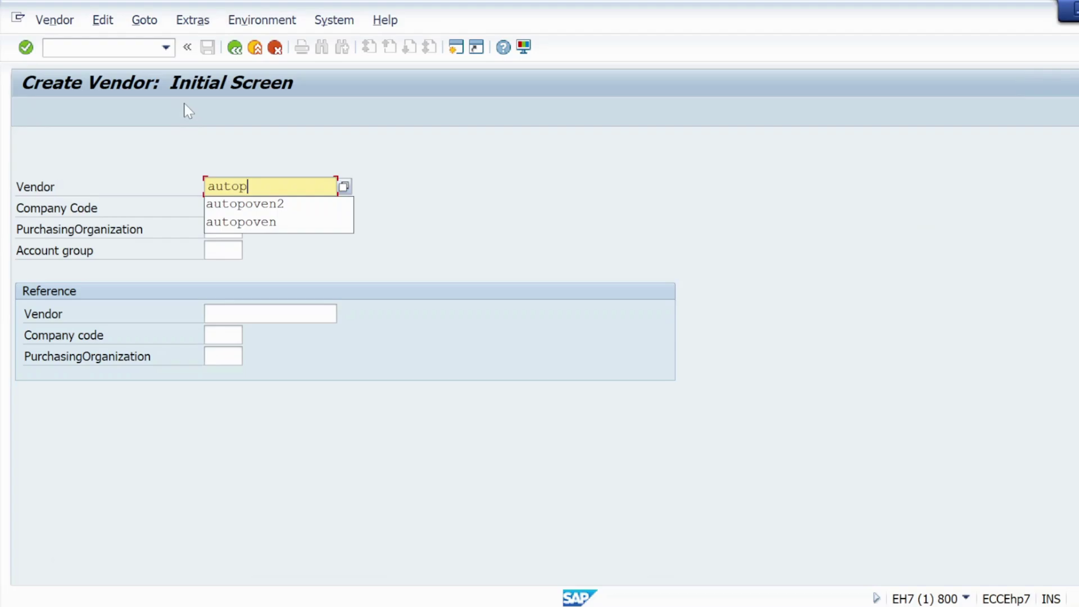
{"action": "type", "text": "oven7"}
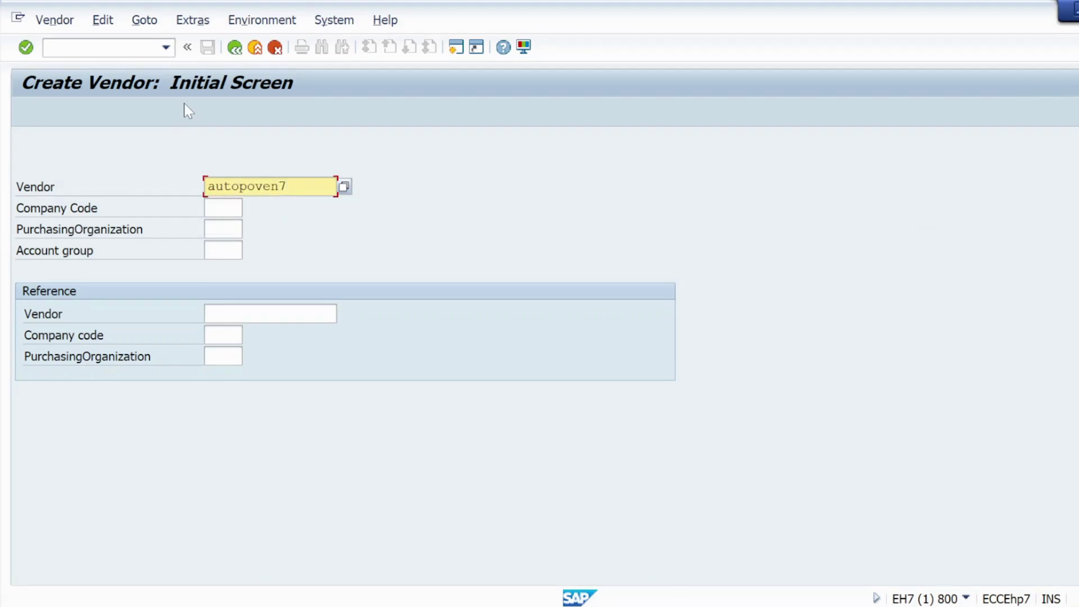
{"action": "key", "text": "Tab"}
{"action": "type", "text": "k"}
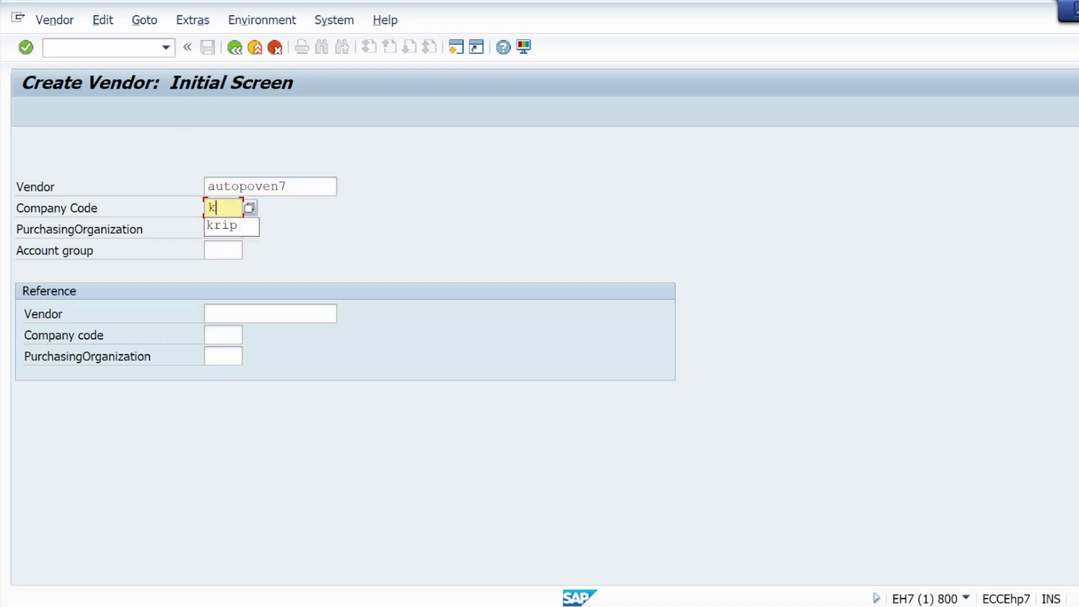
{"action": "type", "text": "rip"}
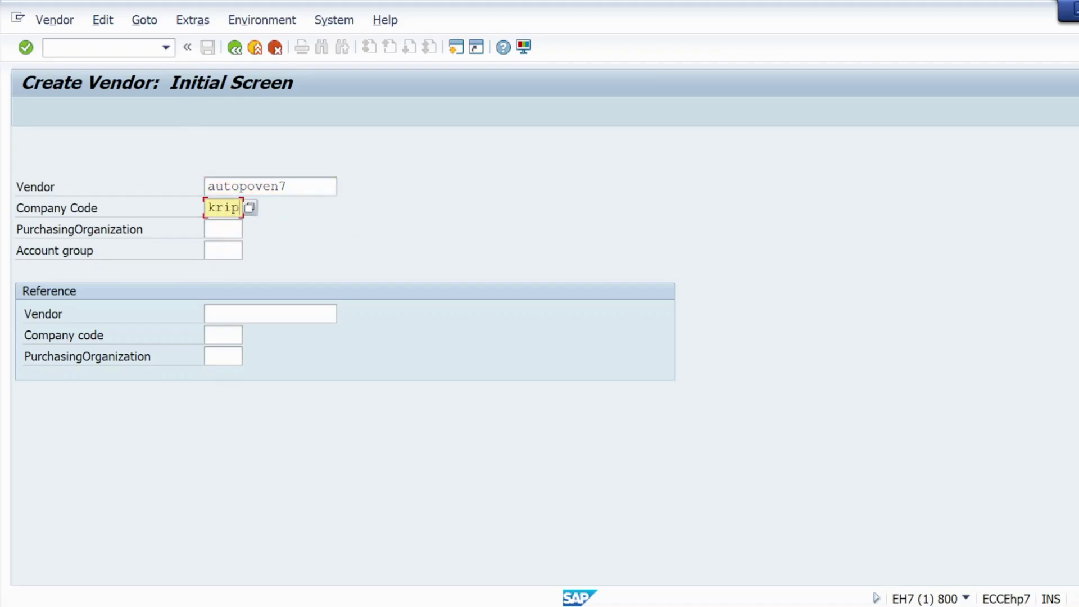
{"action": "key", "text": "Tab"}
{"action": "type", "text": "krp1"}
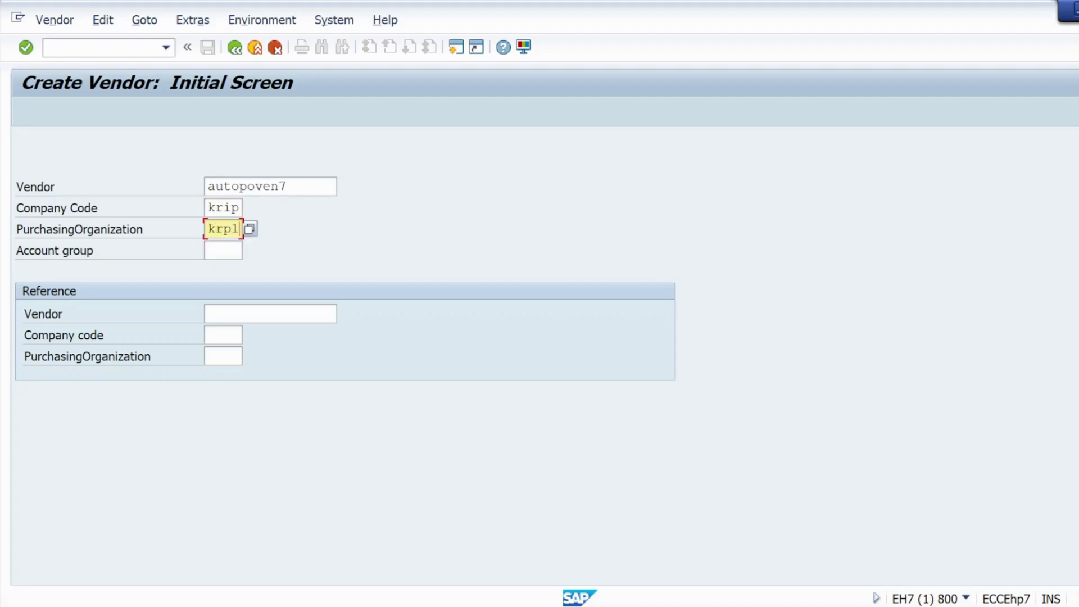
{"action": "left_click", "coordinate": [223, 250]}
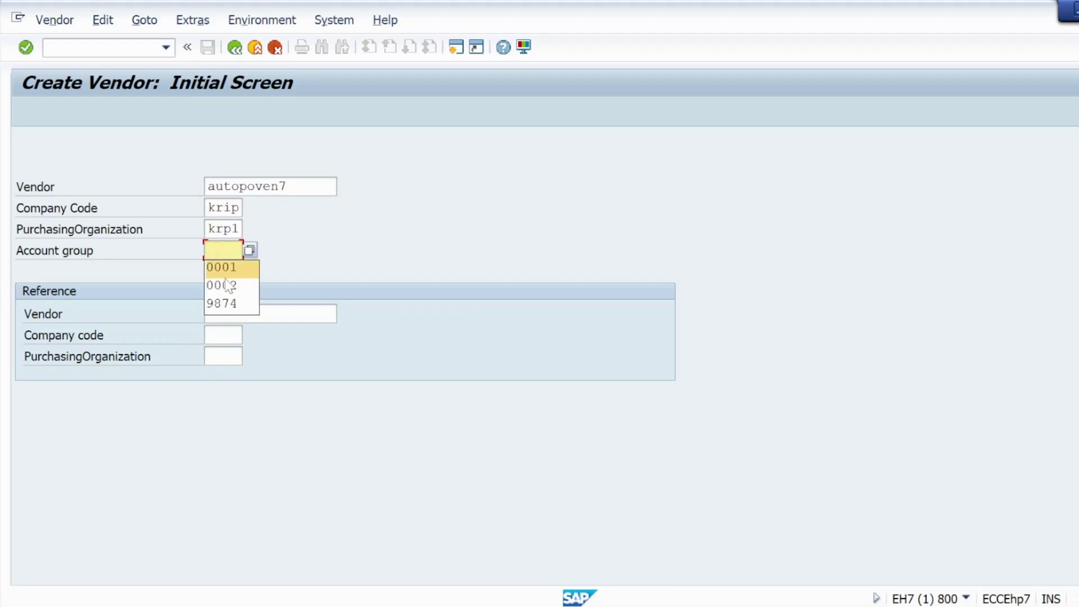
{"action": "left_click", "coordinate": [225, 269]}
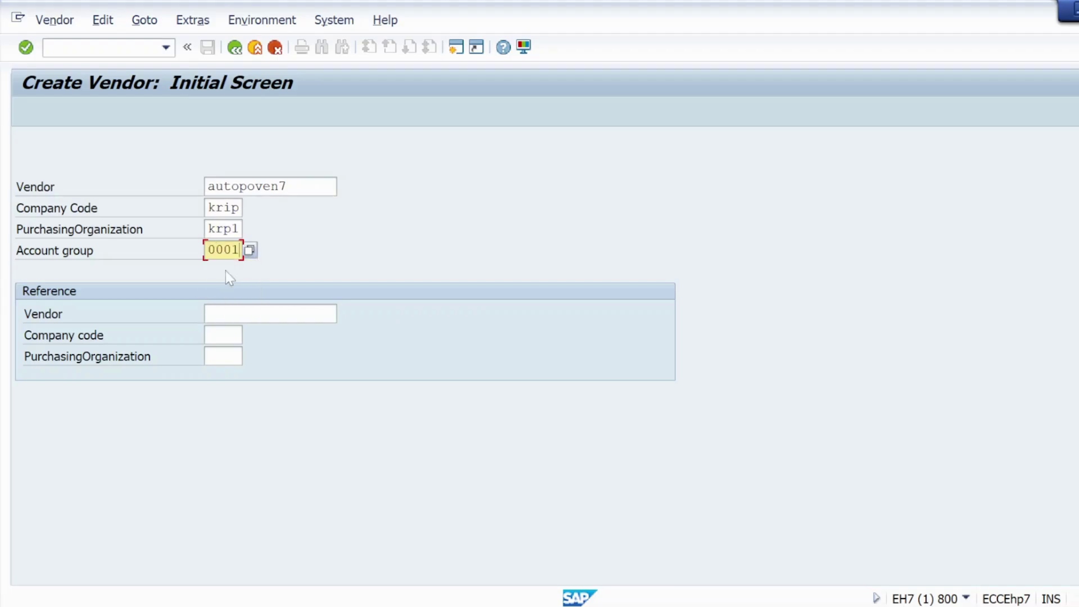
{"action": "left_click", "coordinate": [26, 48]}
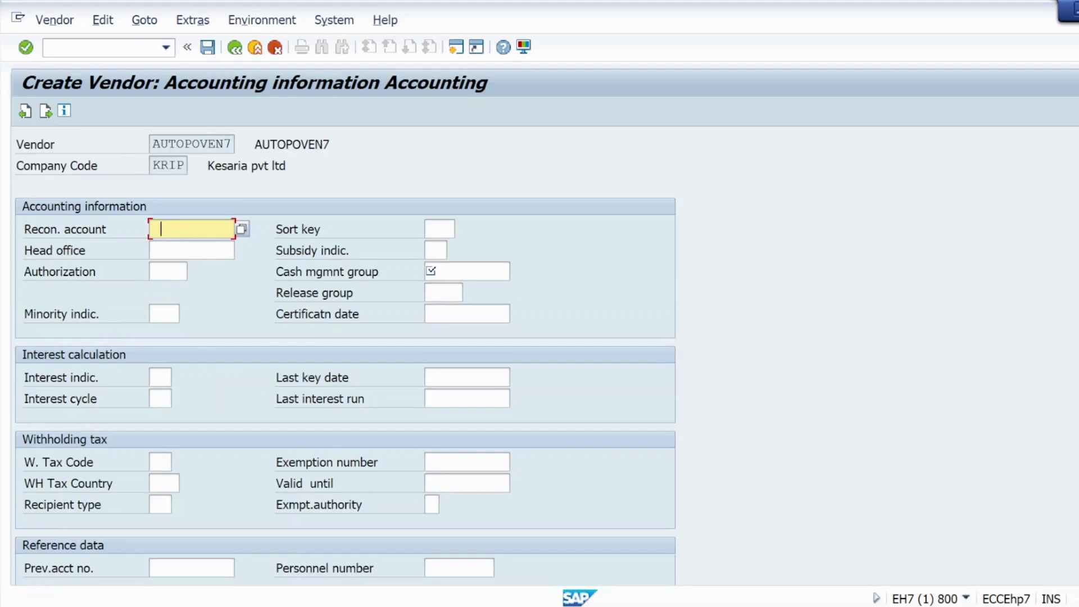
Step: Set reconciliation account 160000, cash management group A1 and payment terms 0001
{"action": "left_click", "coordinate": [177, 230]}
{"action": "left_click", "coordinate": [177, 247]}
{"action": "left_click", "coordinate": [449, 271]}
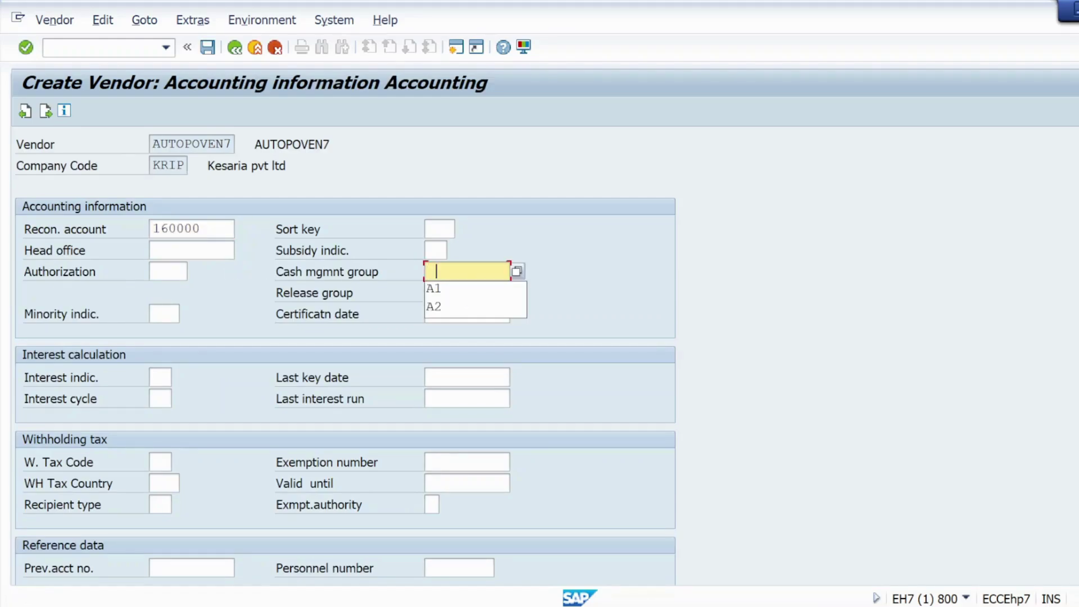
{"action": "left_click", "coordinate": [441, 287]}
{"action": "scroll", "coordinate": [140, 405], "scroll_direction": "down", "scroll_amount": 3}
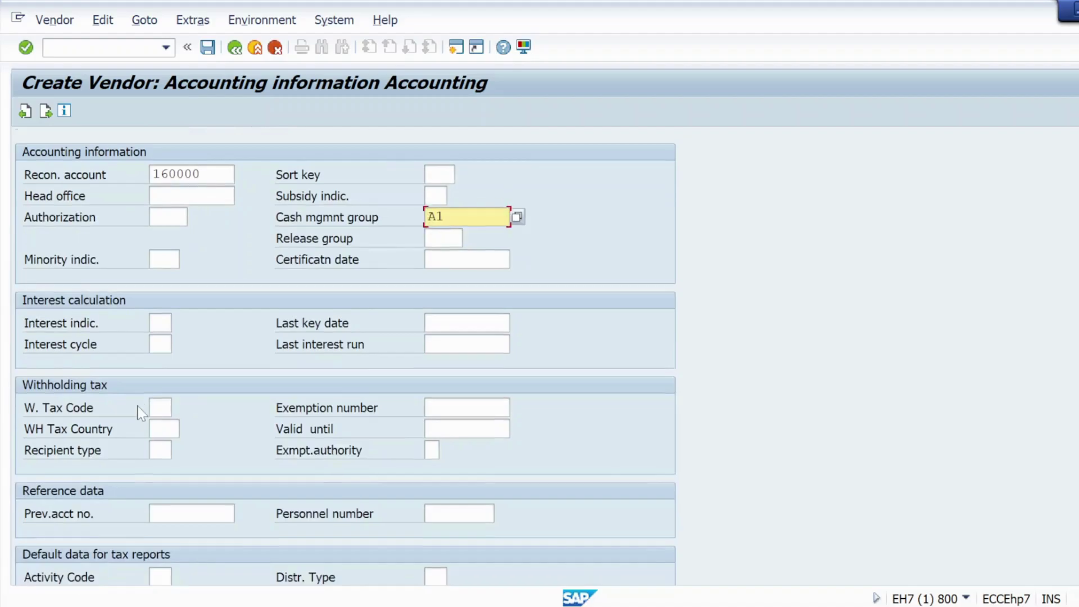
{"action": "left_click", "coordinate": [24, 52]}
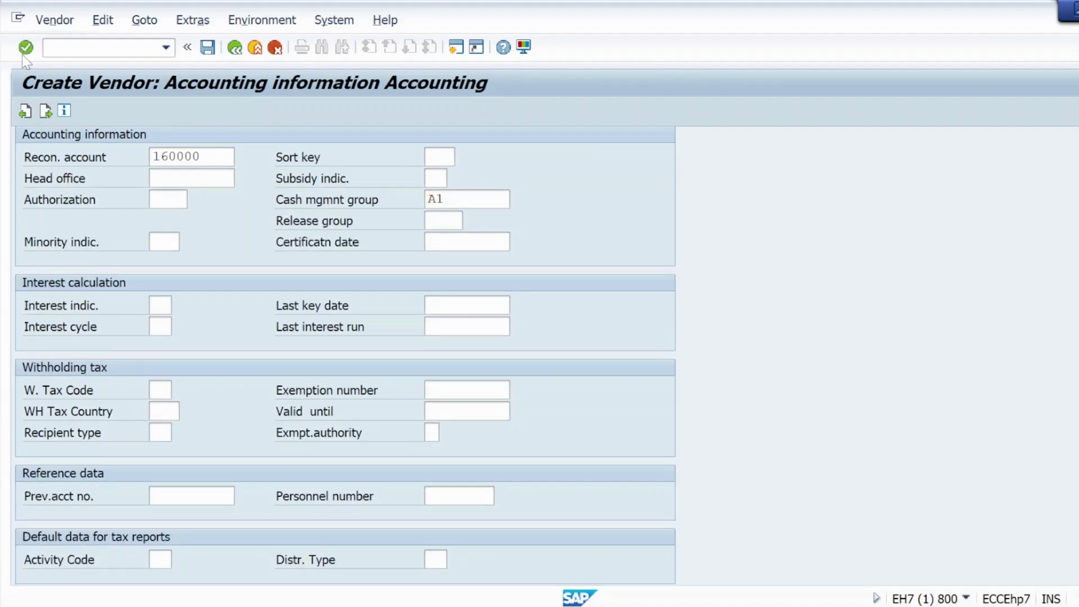
{"action": "left_click", "coordinate": [167, 229]}
{"action": "left_click", "coordinate": [164, 246]}
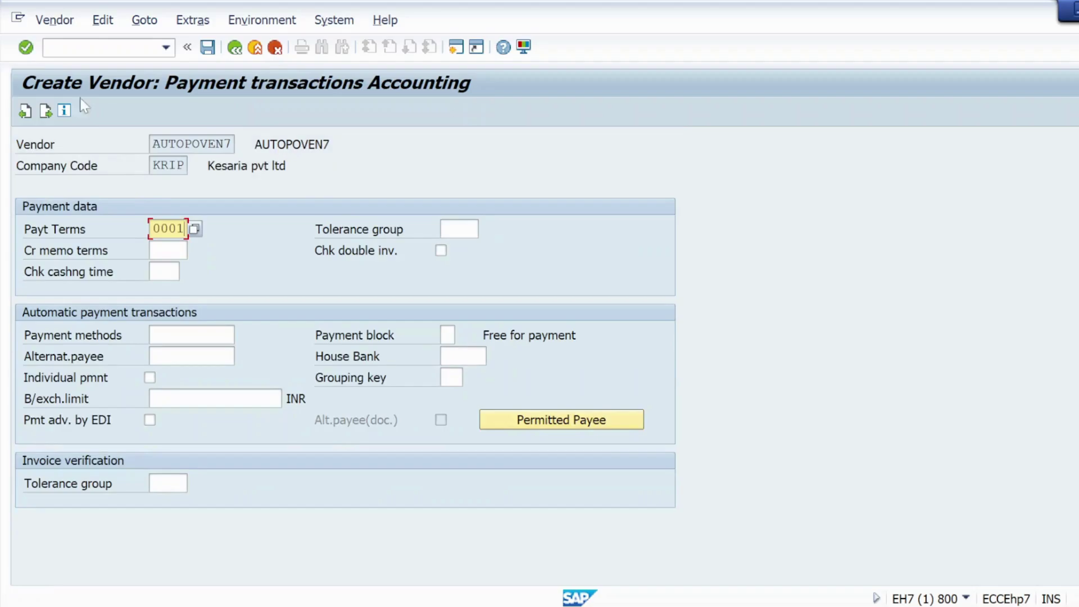
{"action": "left_click", "coordinate": [32, 50]}
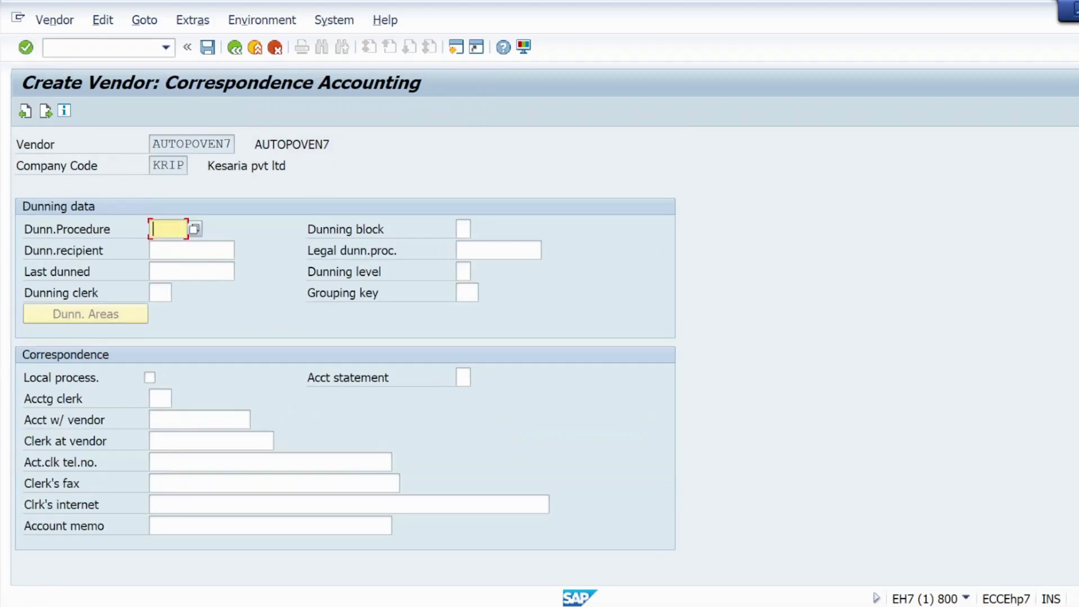
Step: Set order currency INR, tick Automatic purchase order, and save the vendor
{"action": "left_click", "coordinate": [25, 49]}
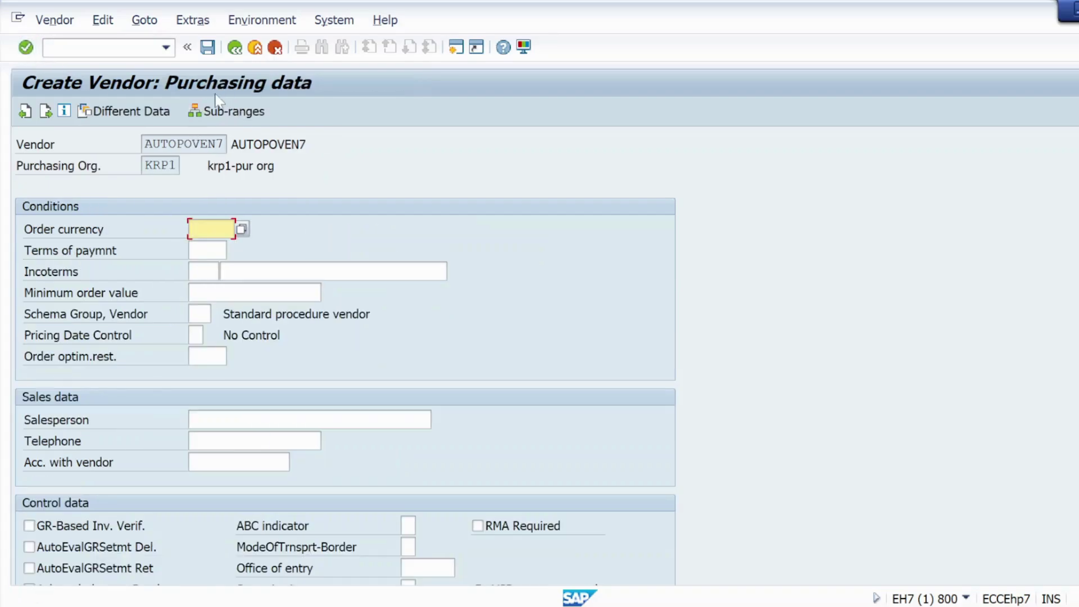
{"action": "type", "text": "I"}
{"action": "left_click", "coordinate": [216, 263]}
{"action": "scroll", "coordinate": [179, 410], "scroll_direction": "down", "scroll_amount": 3}
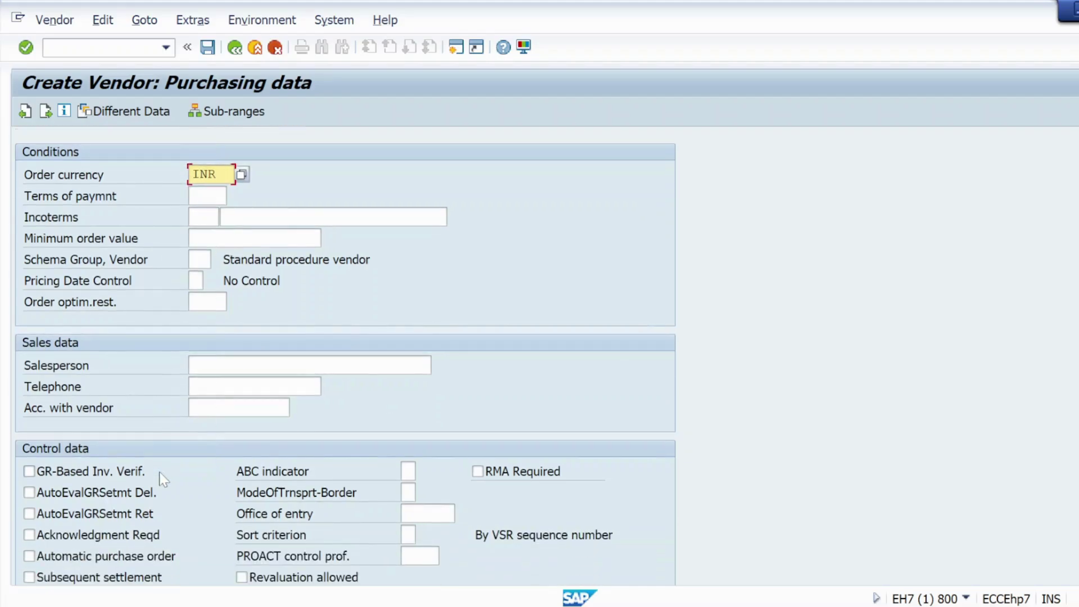
{"action": "scroll", "coordinate": [156, 481], "scroll_direction": "down", "scroll_amount": 2}
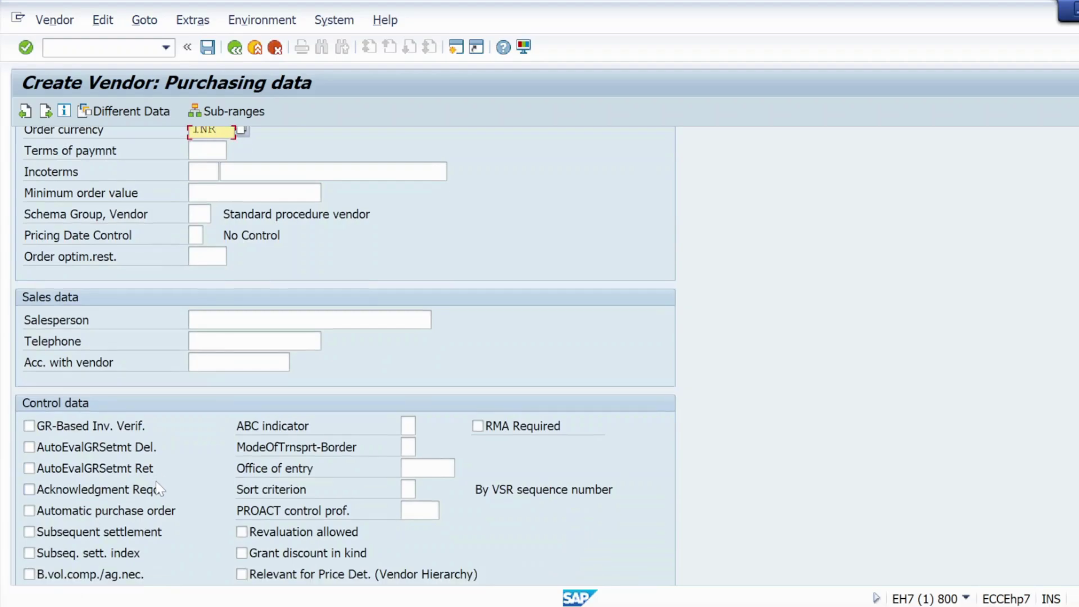
{"action": "scroll", "coordinate": [159, 485], "scroll_direction": "down", "scroll_amount": 1}
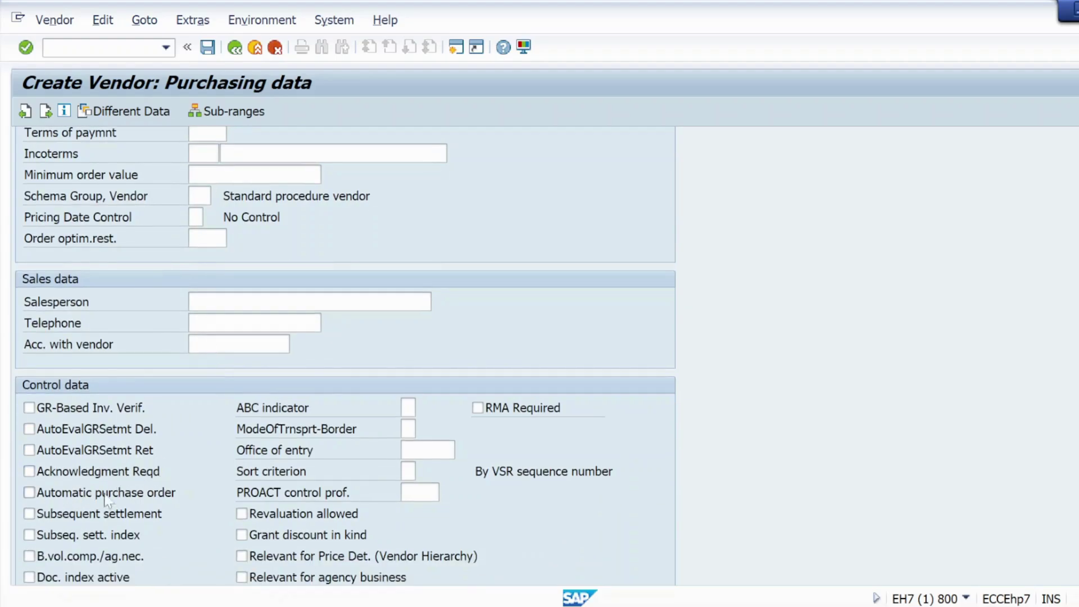
{"action": "left_click", "coordinate": [29, 492]}
{"action": "left_click", "coordinate": [26, 47]}
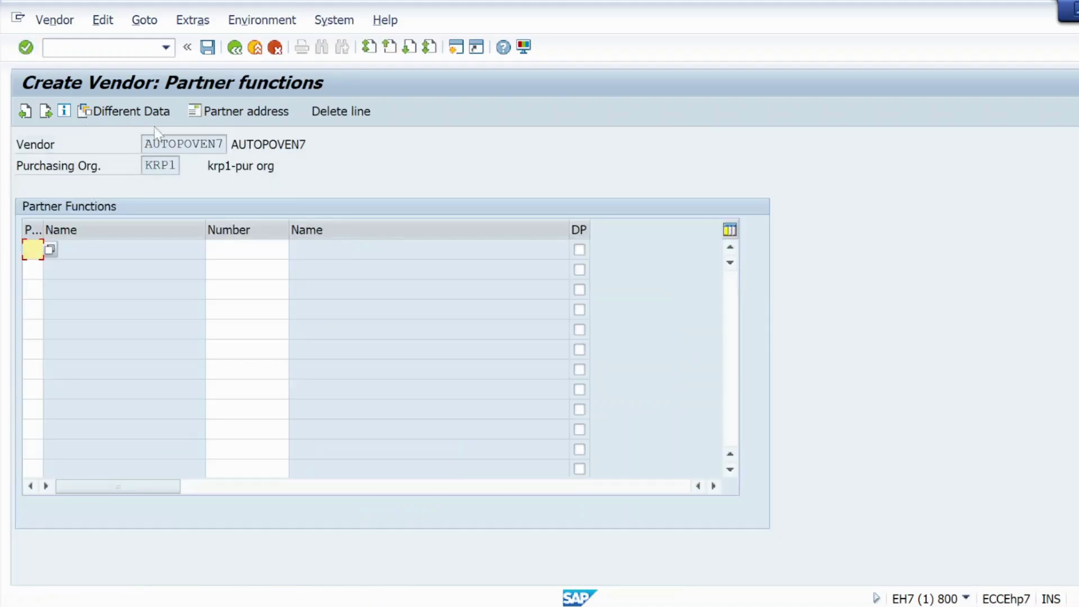
{"action": "left_click", "coordinate": [26, 47]}
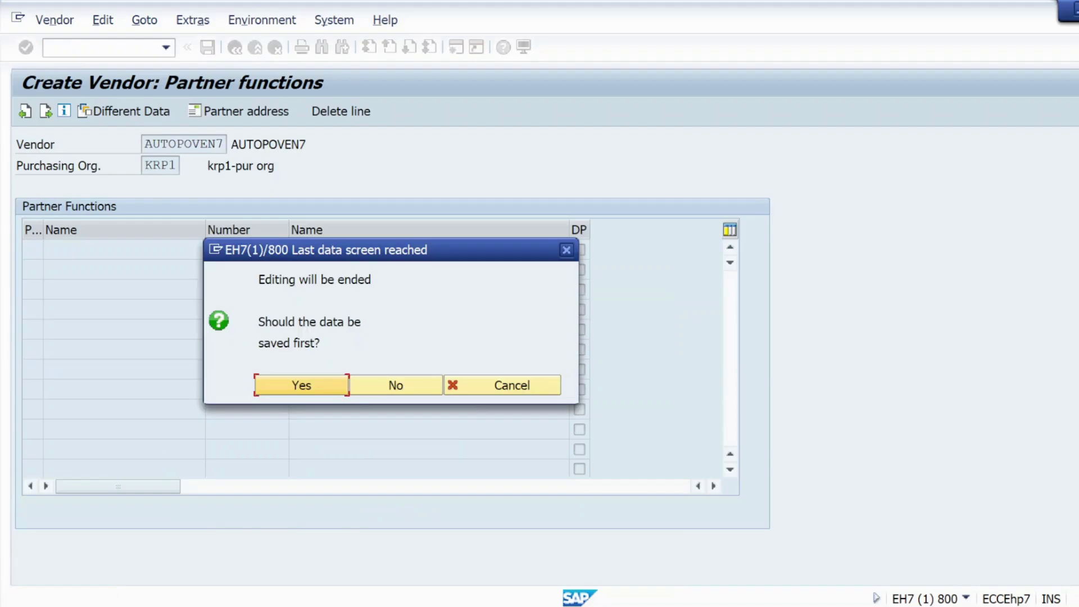
{"action": "left_click", "coordinate": [287, 386]}
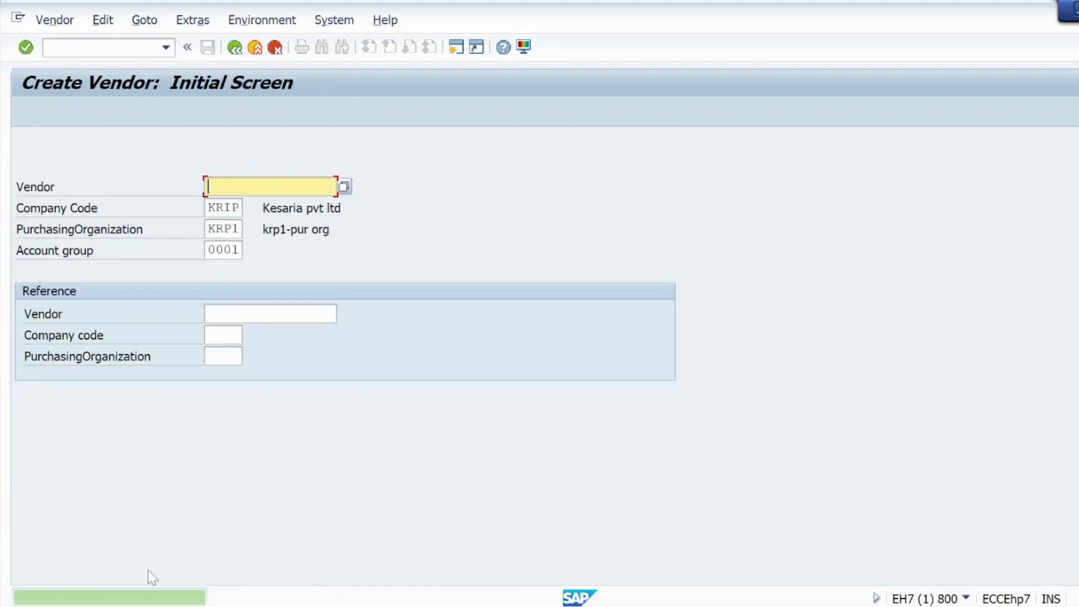
Step: Copy AUTOPOVEN7 from the creation message and add it on a new line in Notepad
{"action": "double_click", "coordinate": [156, 599]}
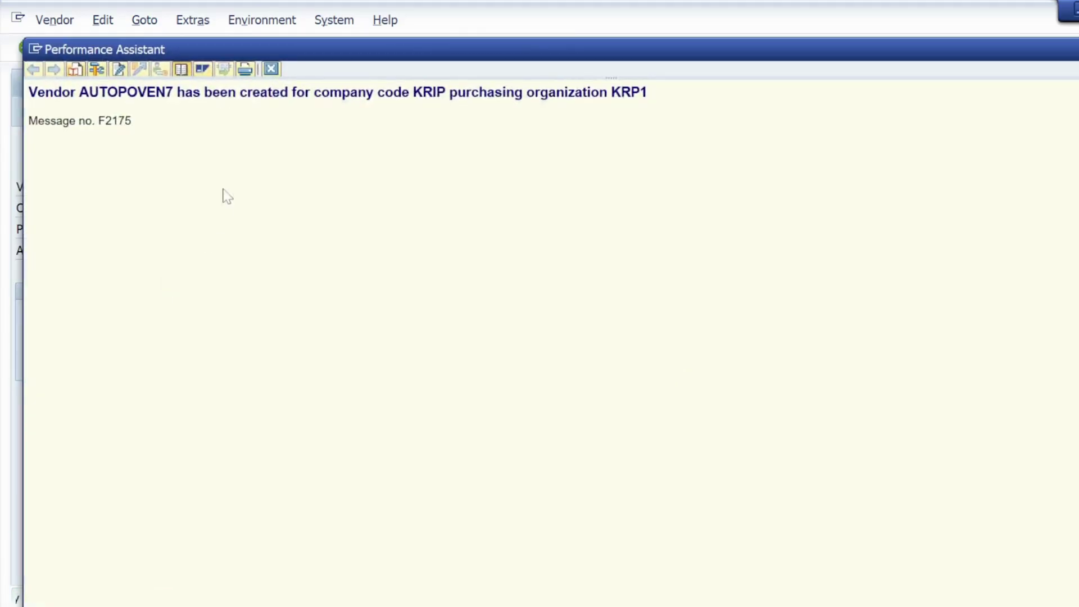
{"action": "left_click_drag", "start_coordinate": [173, 93], "coordinate": [79, 94]}
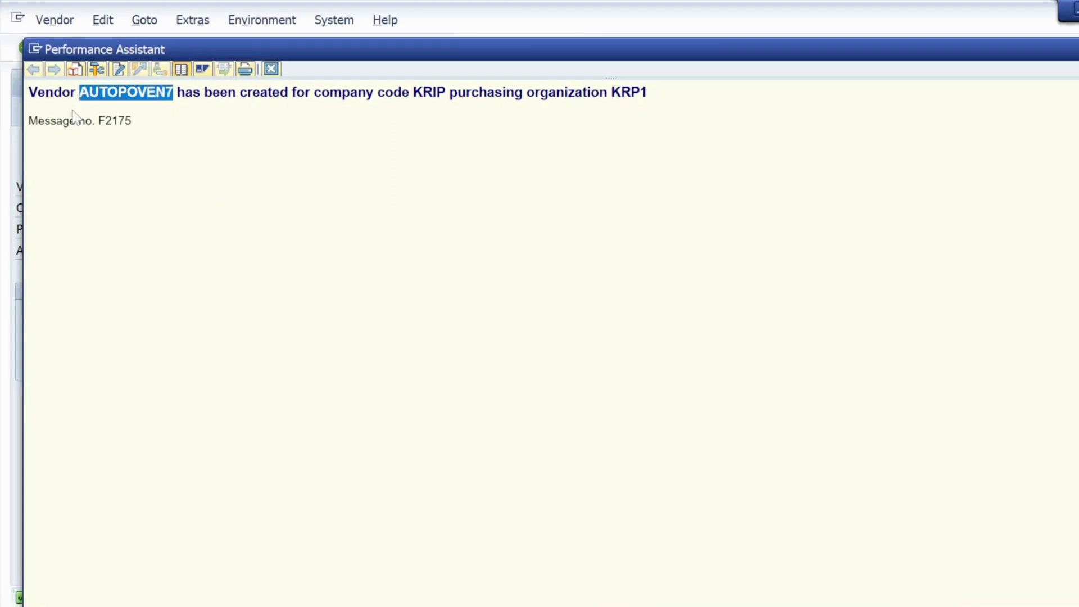
{"action": "key", "text": "alt+Tab"}
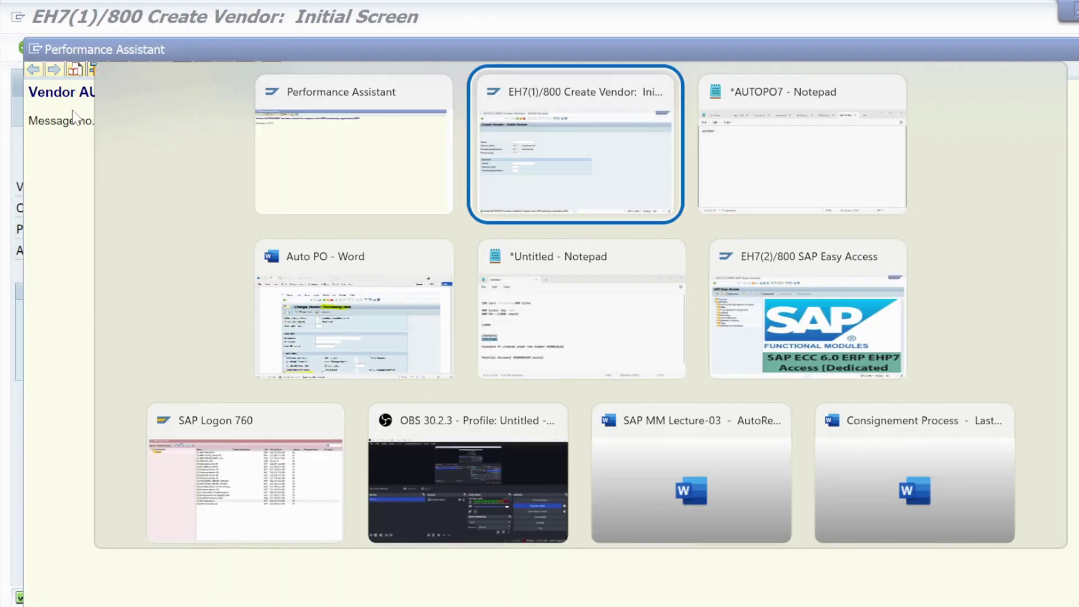
{"action": "key", "text": "alt+Tab"}
{"action": "key", "text": "Return"}
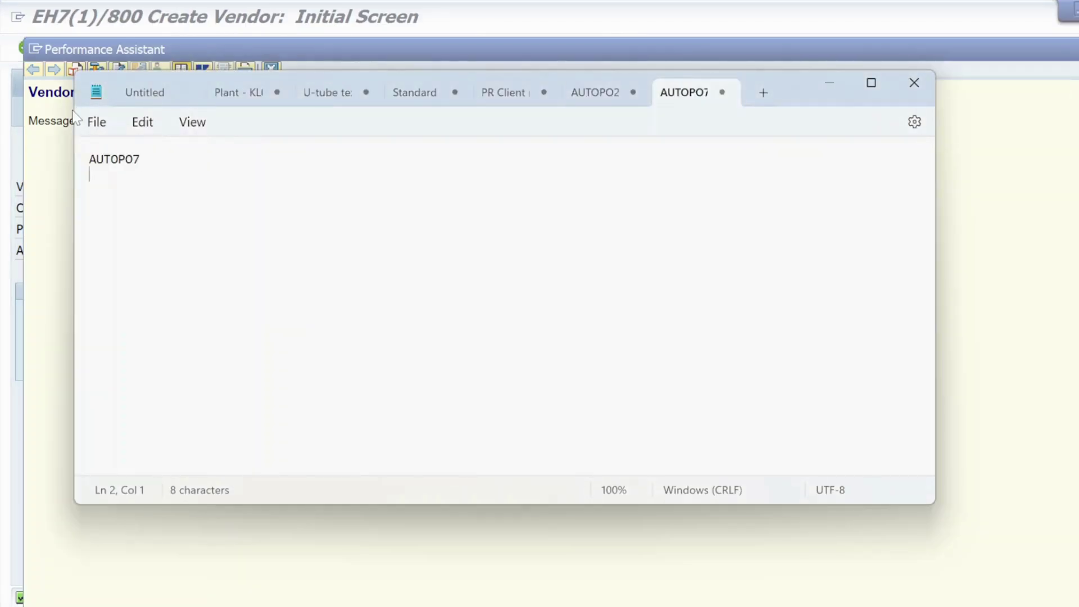
{"action": "type", "text": "AUTOPOVEN7"}
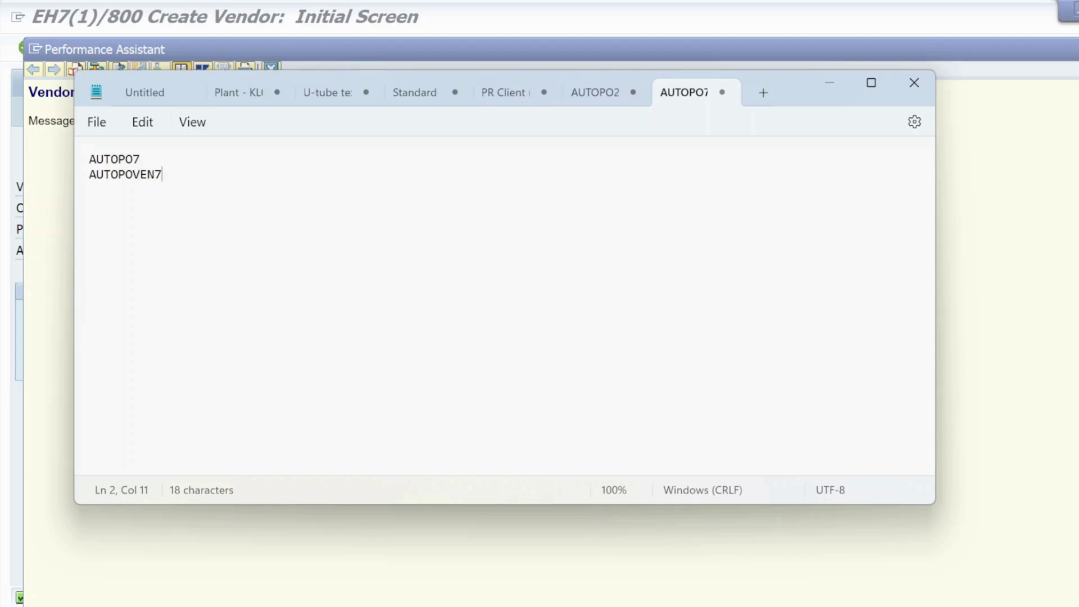
{"action": "left_click", "coordinate": [829, 83]}
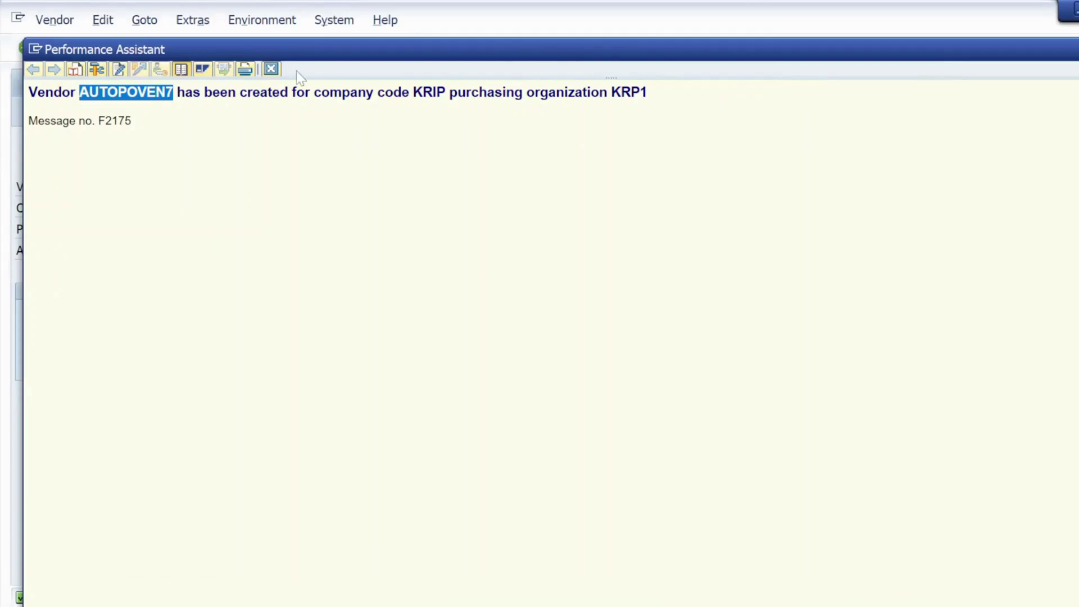
{"action": "left_click", "coordinate": [271, 68]}
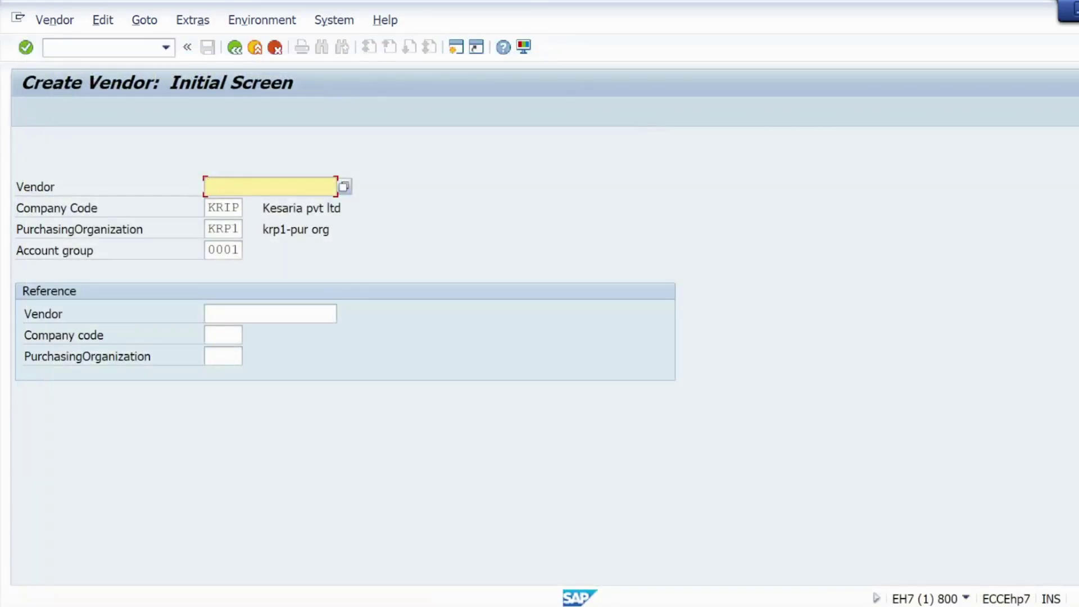
{"action": "key", "text": "alt+Tab"}
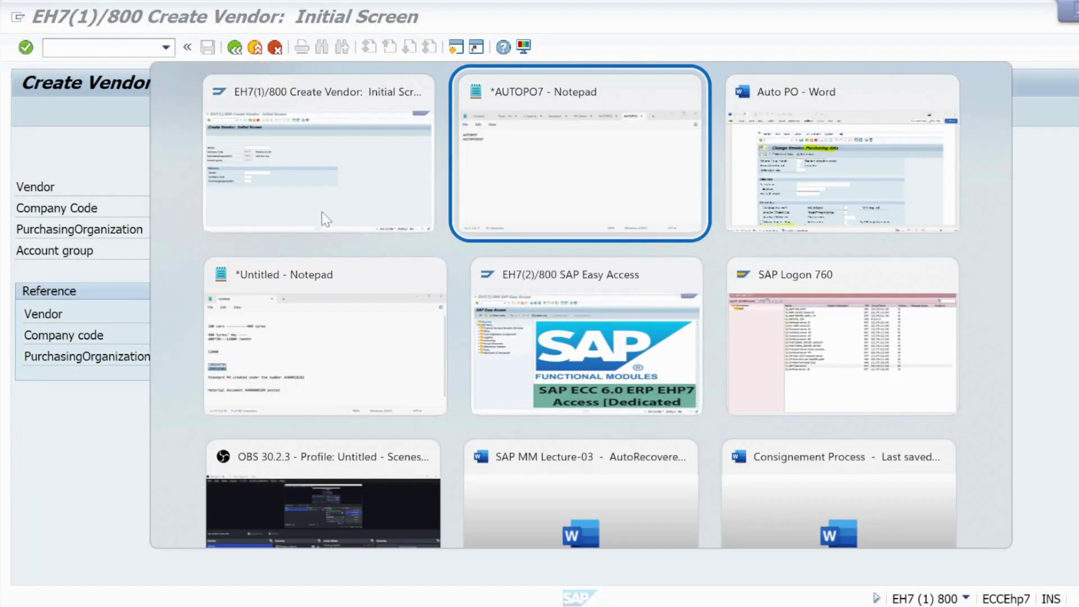
Step: Highlight the Step4 'Create Purchase Info Record' heading in the Auto PO document
{"action": "key", "text": "alt+Tab"}
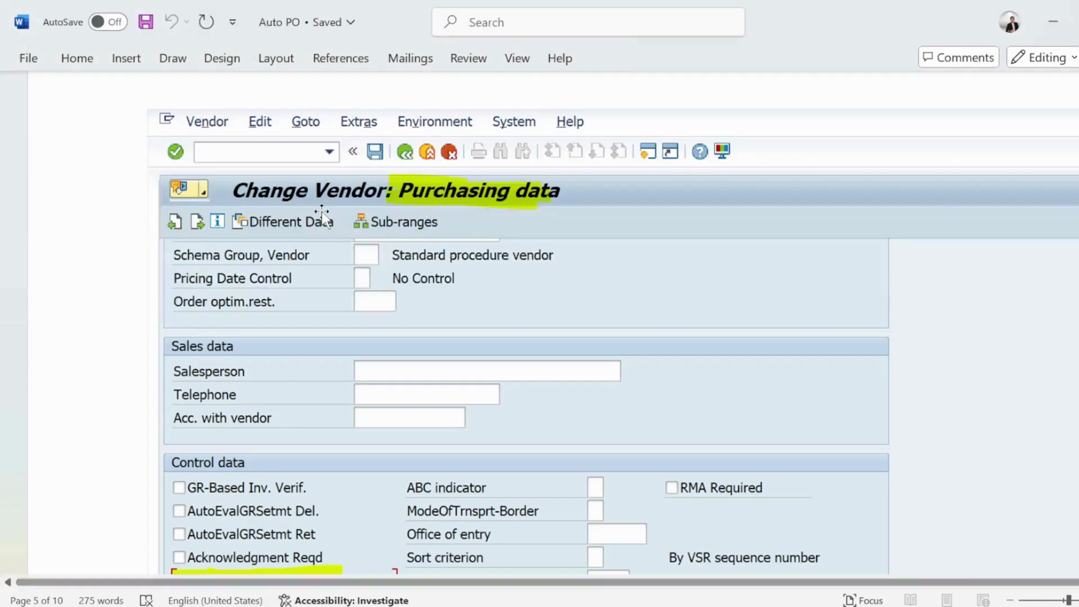
{"action": "scroll", "coordinate": [321, 211], "scroll_direction": "down", "scroll_amount": 8}
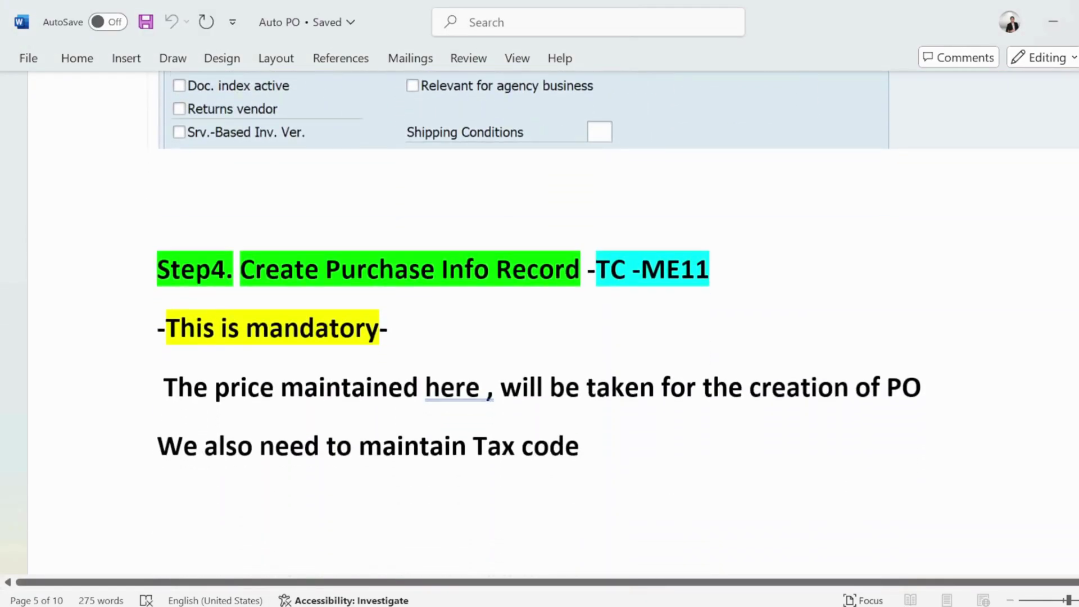
{"action": "left_click_drag", "start_coordinate": [241, 268], "coordinate": [588, 268]}
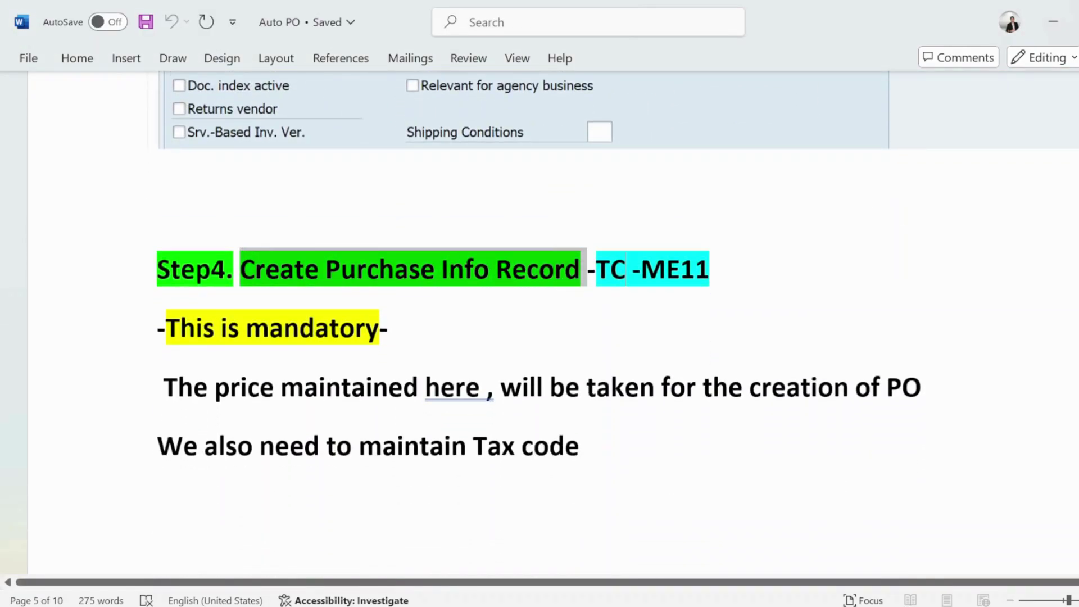
{"action": "left_click", "coordinate": [626, 269]}
{"action": "left_click_drag", "start_coordinate": [709, 269], "coordinate": [596, 269]}
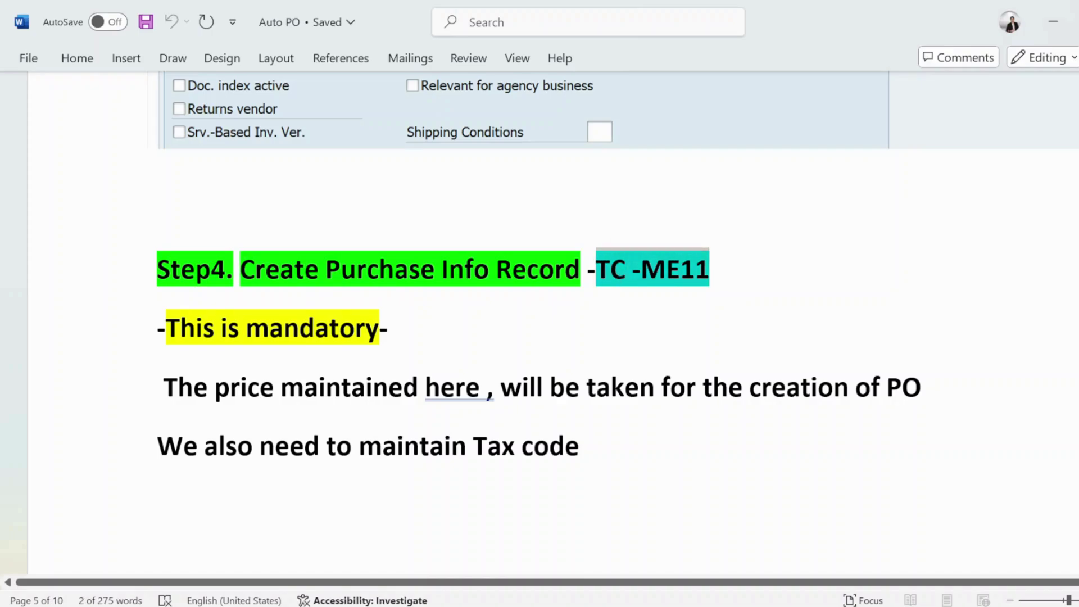
Step: Highlight the notes on the price used and maintaining Tax code, then scroll to the ME11 screenshot
{"action": "scroll", "coordinate": [595, 268], "scroll_direction": "down", "scroll_amount": 2}
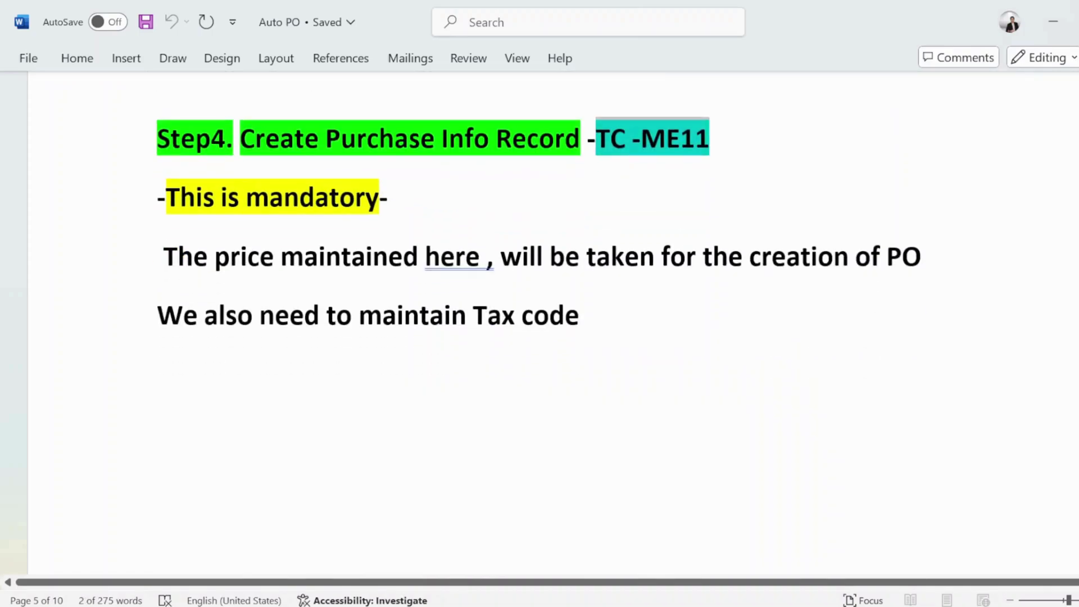
{"action": "left_click_drag", "start_coordinate": [178, 256], "coordinate": [440, 276]}
{"action": "left_click", "coordinate": [404, 314]}
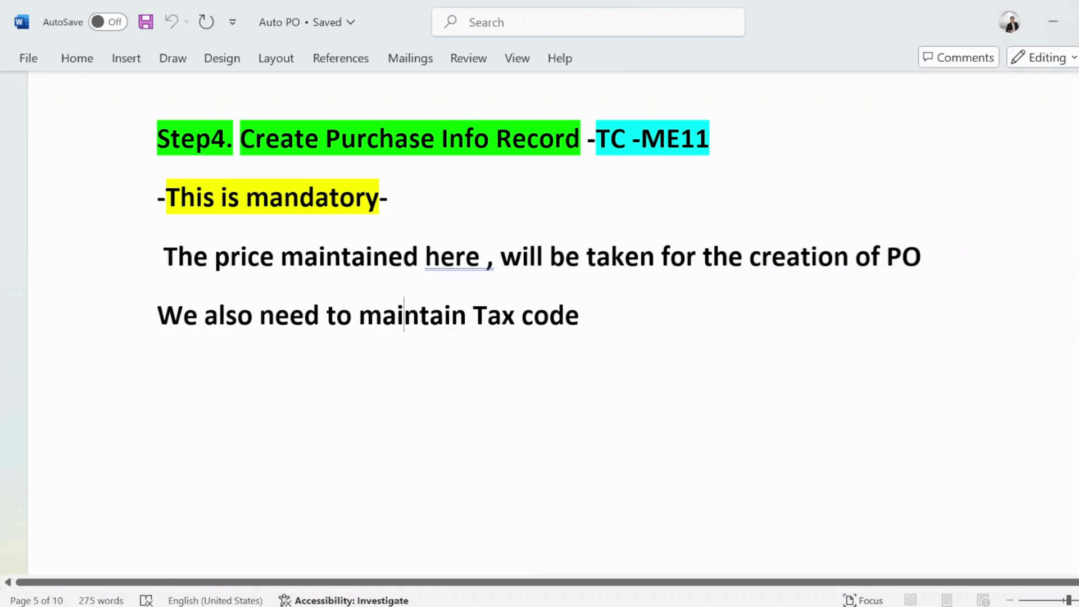
{"action": "left_click_drag", "start_coordinate": [579, 316], "coordinate": [414, 356]}
{"action": "left_click", "coordinate": [405, 362]}
{"action": "scroll", "coordinate": [303, 288], "scroll_direction": "down", "scroll_amount": 15}
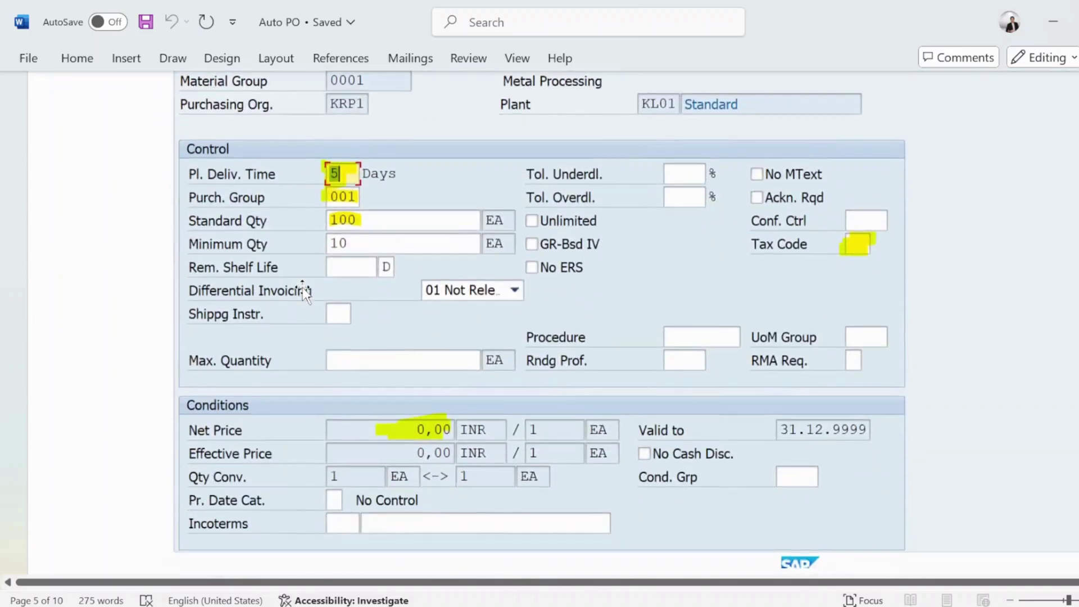
{"action": "key", "text": "alt+Tab"}
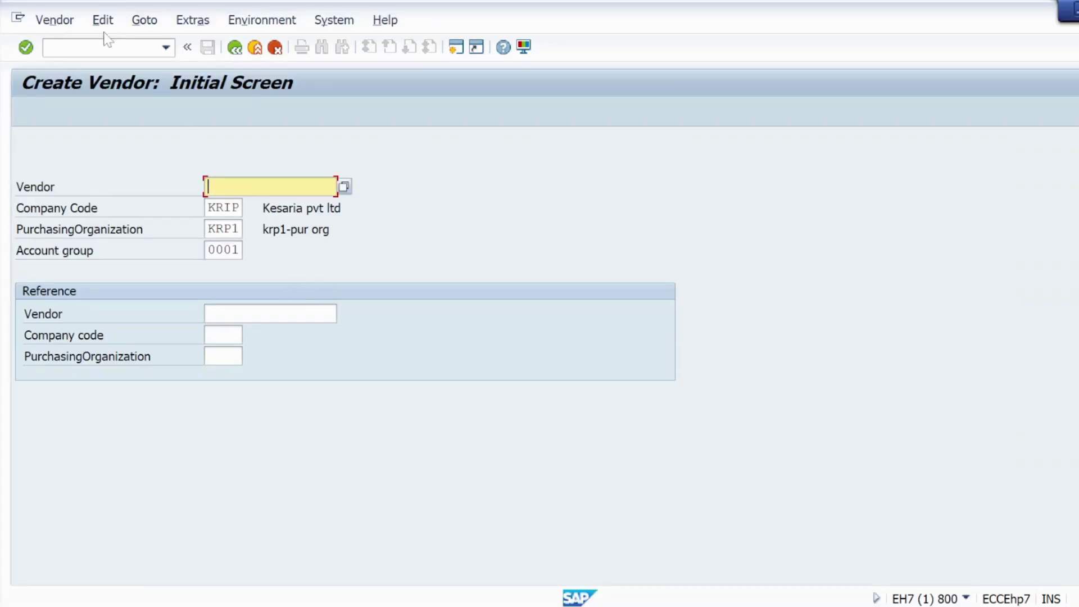
Step: In ME11, enter vendor AUTOPOVEN7, material AUTOPO7, org KRP1 and plant KL01
{"action": "left_click", "coordinate": [107, 47]}
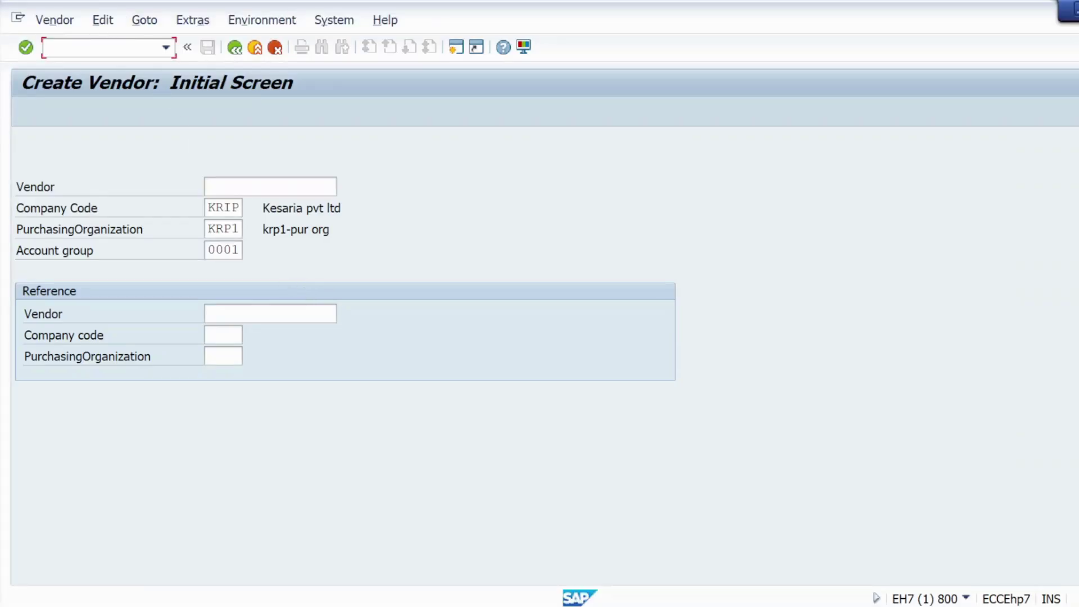
{"action": "type", "text": "/nme11"}
{"action": "key", "text": "Return"}
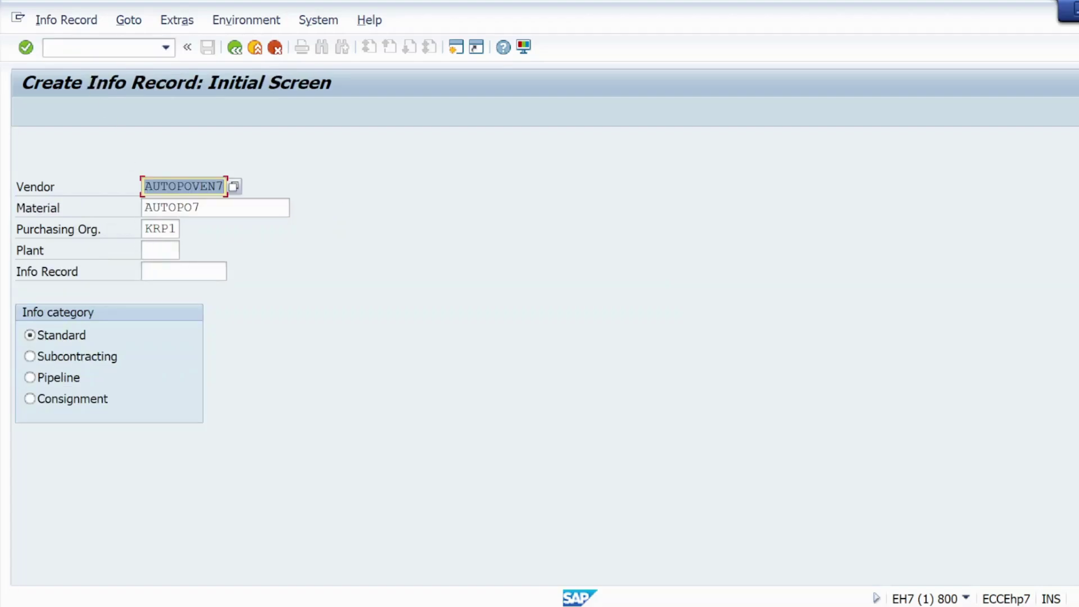
{"action": "left_click", "coordinate": [200, 208]}
{"action": "key", "text": "Return"}
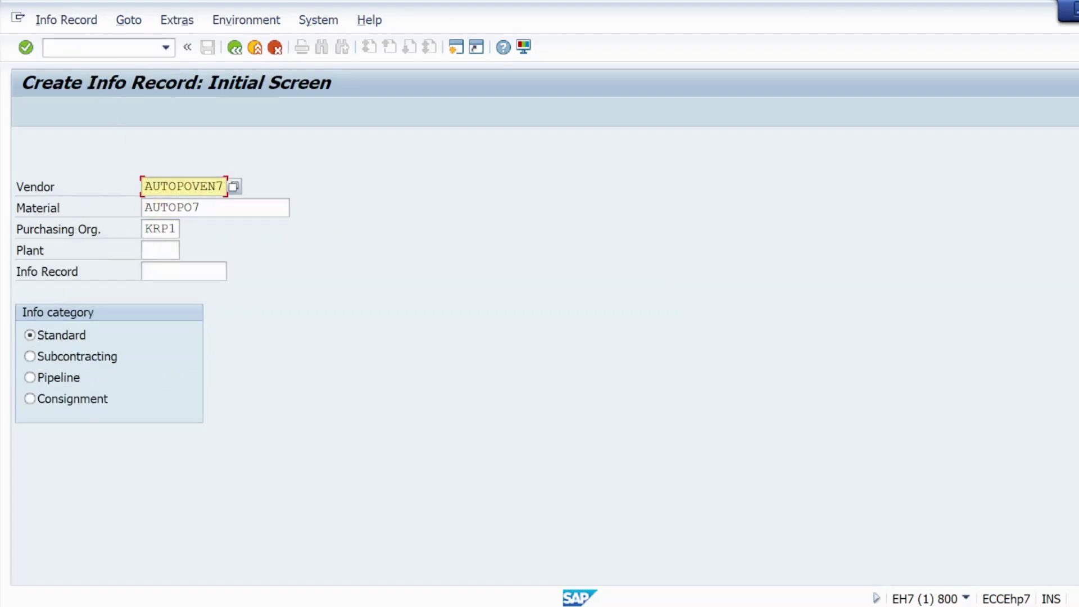
{"action": "left_click", "coordinate": [160, 249]}
{"action": "left_click", "coordinate": [166, 268]}
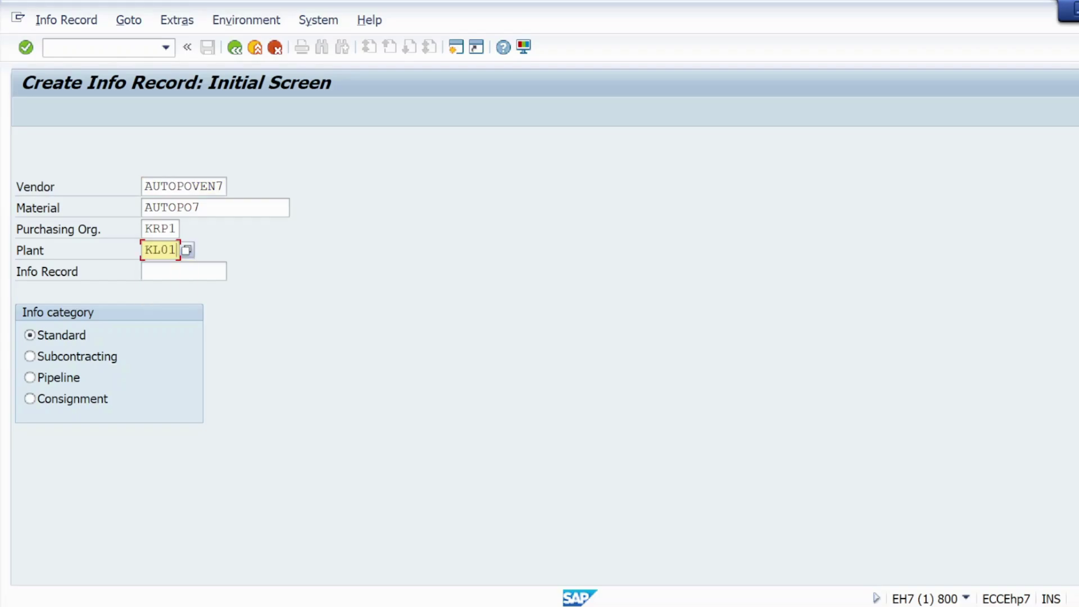
{"action": "left_click", "coordinate": [25, 47]}
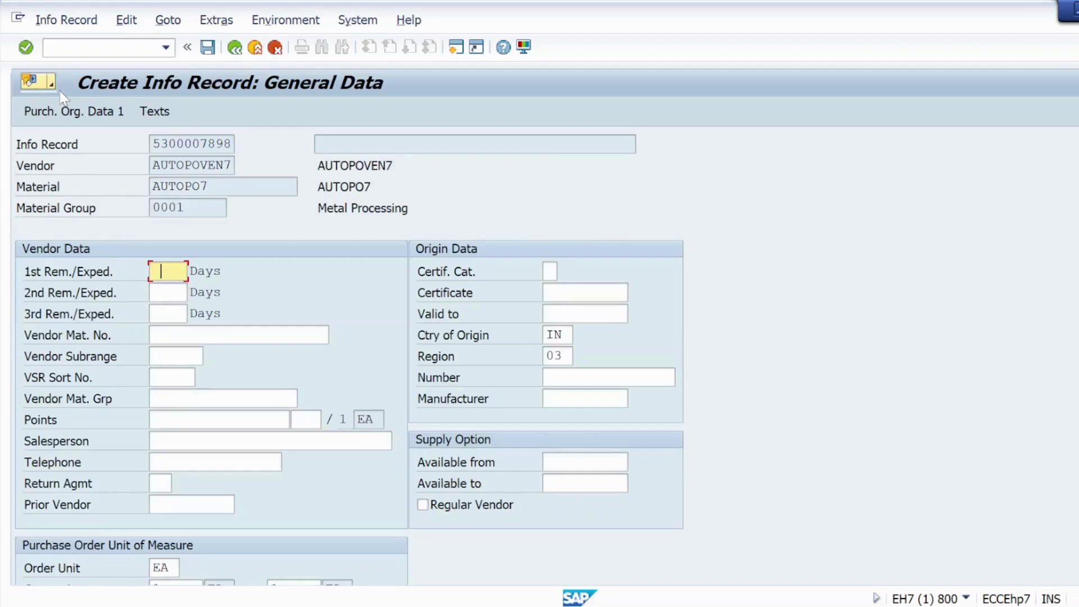
Step: Enter planned delivery time 5 days, standard quantity 100 and net price 10
{"action": "left_click", "coordinate": [27, 48]}
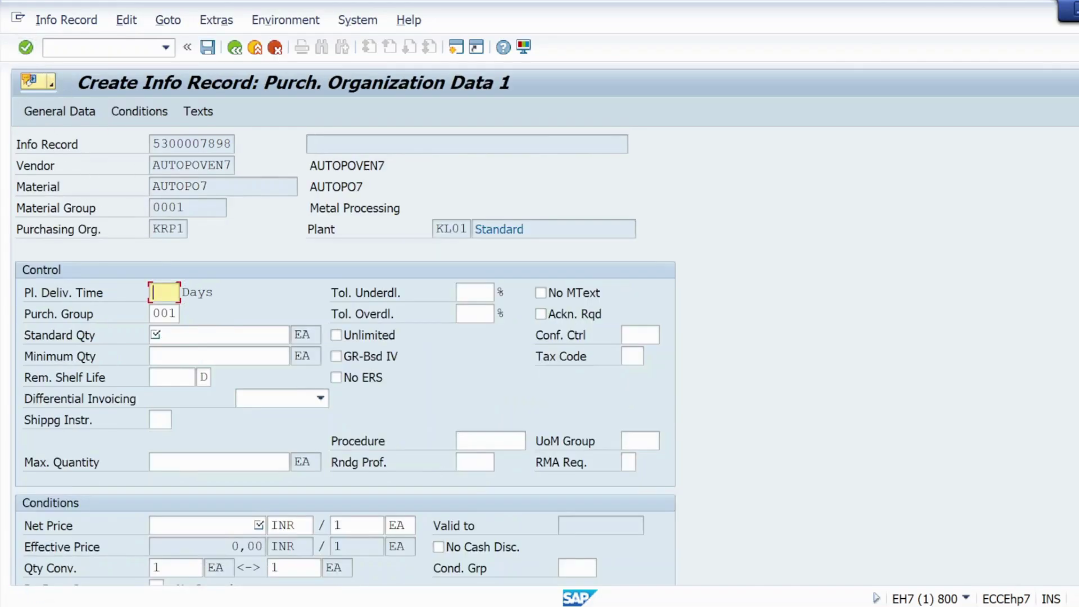
{"action": "type", "text": "5"}
{"action": "left_click", "coordinate": [219, 334]}
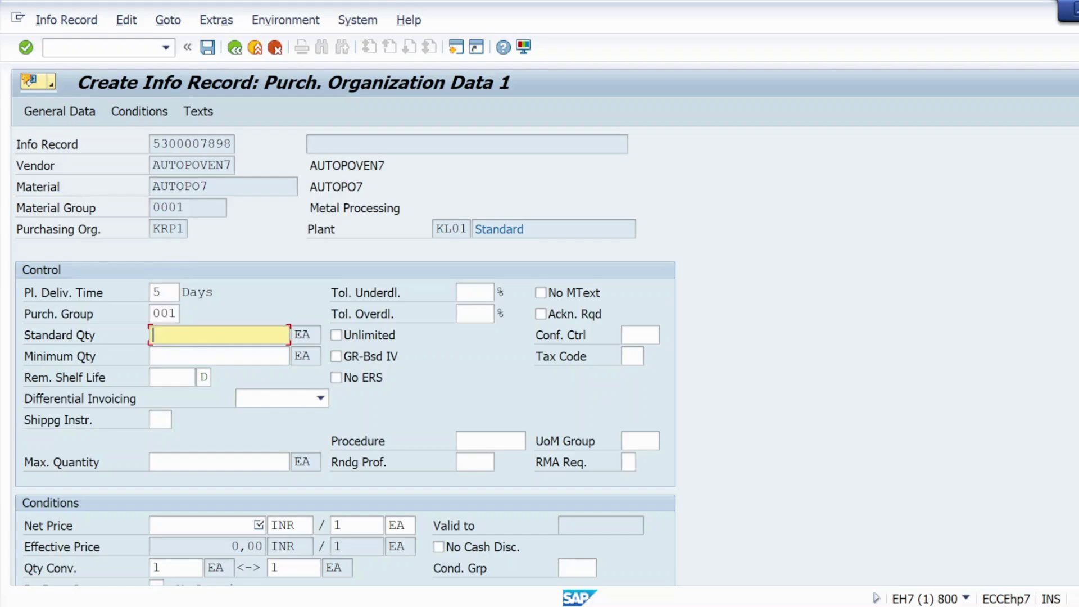
{"action": "type", "text": "100"}
{"action": "left_click", "coordinate": [203, 525]}
{"action": "type", "text": "10"}
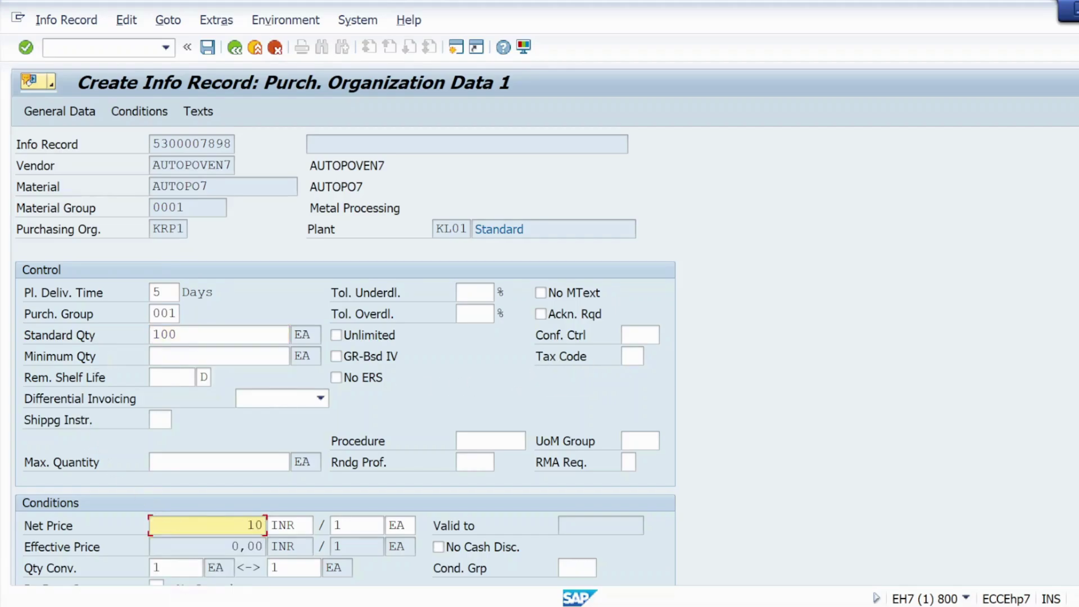
{"action": "left_click", "coordinate": [627, 357]}
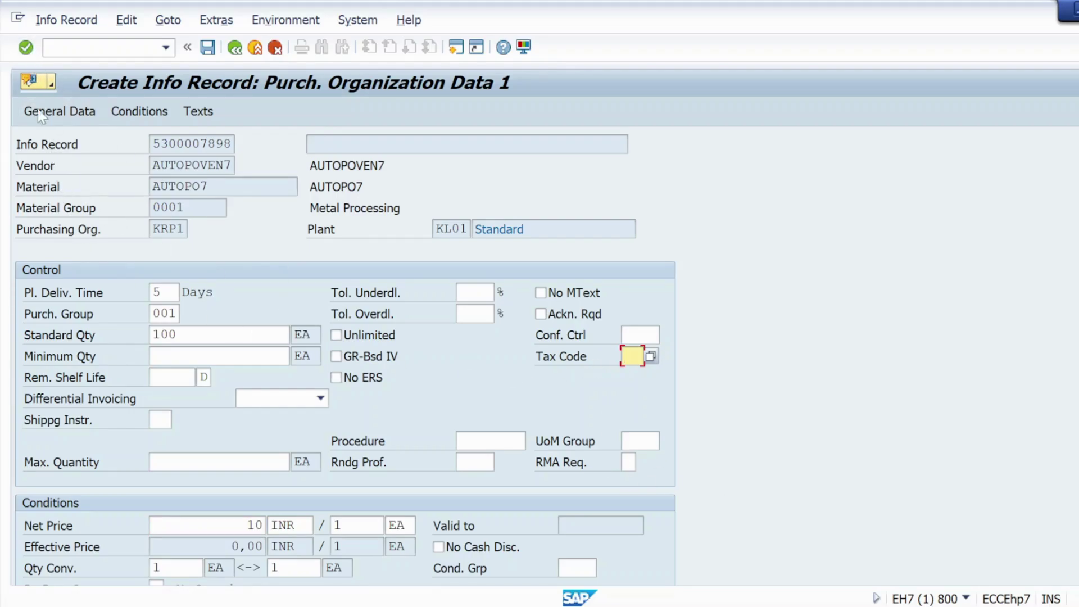
{"action": "left_click", "coordinate": [25, 49]}
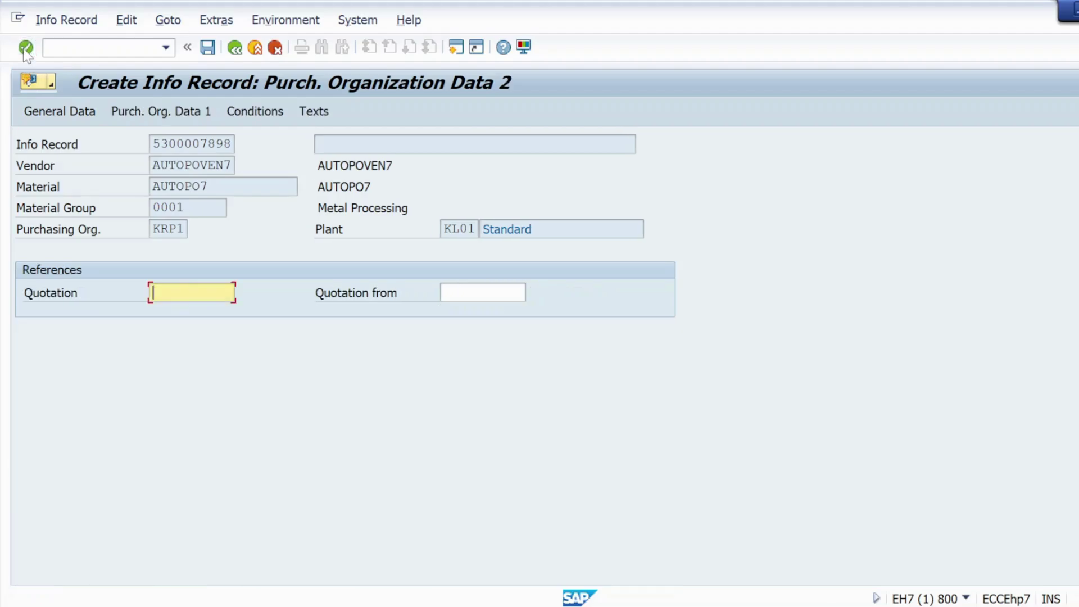
{"action": "left_click", "coordinate": [25, 49]}
{"action": "left_click", "coordinate": [25, 49]}
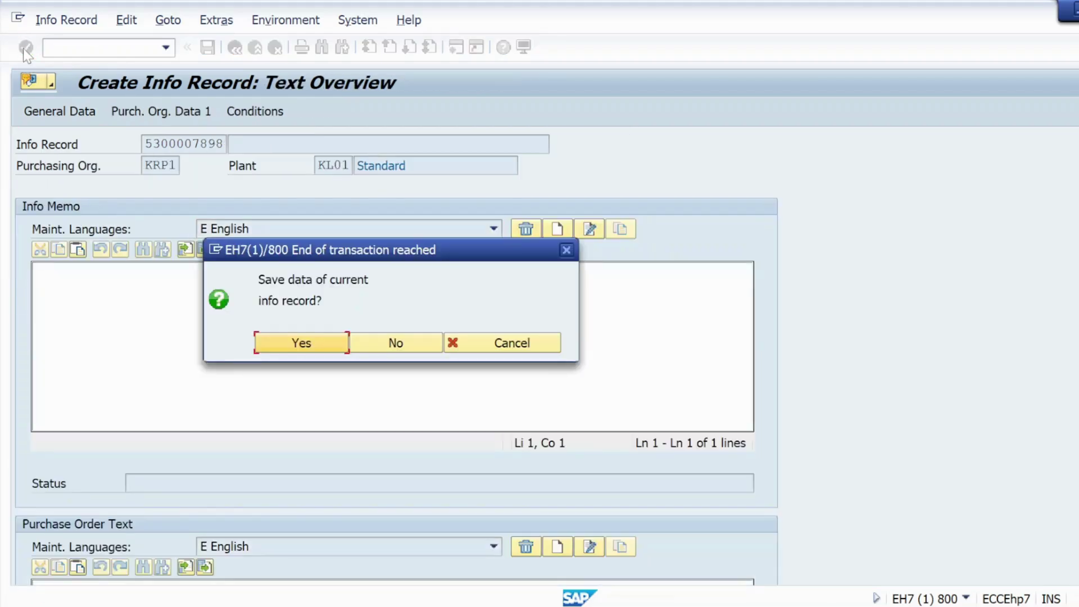
{"action": "left_click", "coordinate": [301, 345]}
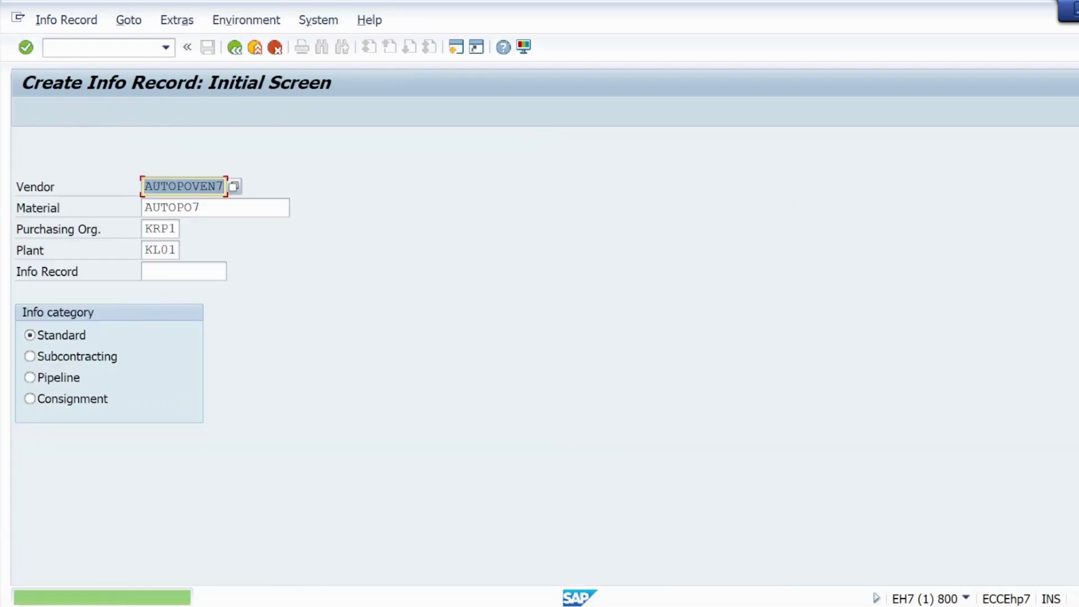
{"action": "double_click", "coordinate": [141, 595]}
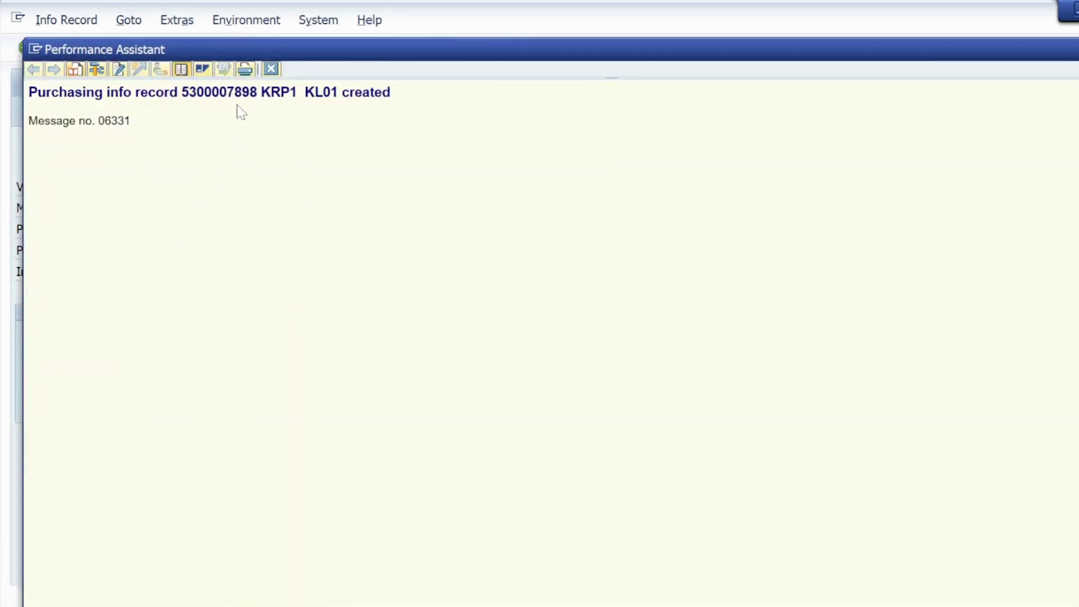
{"action": "left_click", "coordinate": [271, 69]}
{"action": "left_click", "coordinate": [101, 48]}
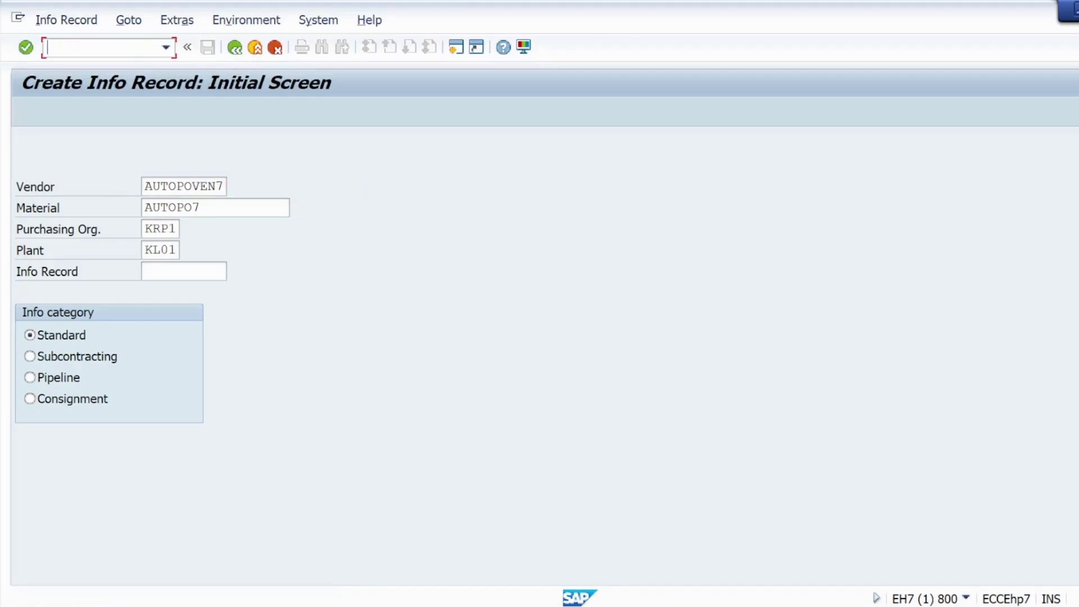
Step: Run /nMIGO for goods receipt movement 101, then switch toward the Auto PO Word document
{"action": "type", "text": "/nmigo"}
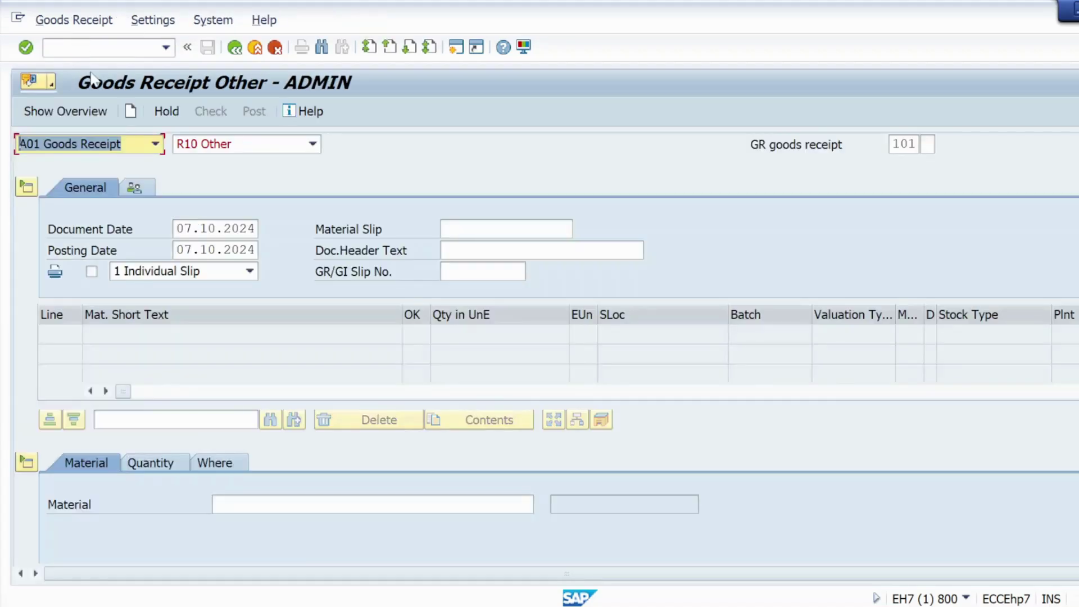
{"action": "key", "text": "alt+Tab"}
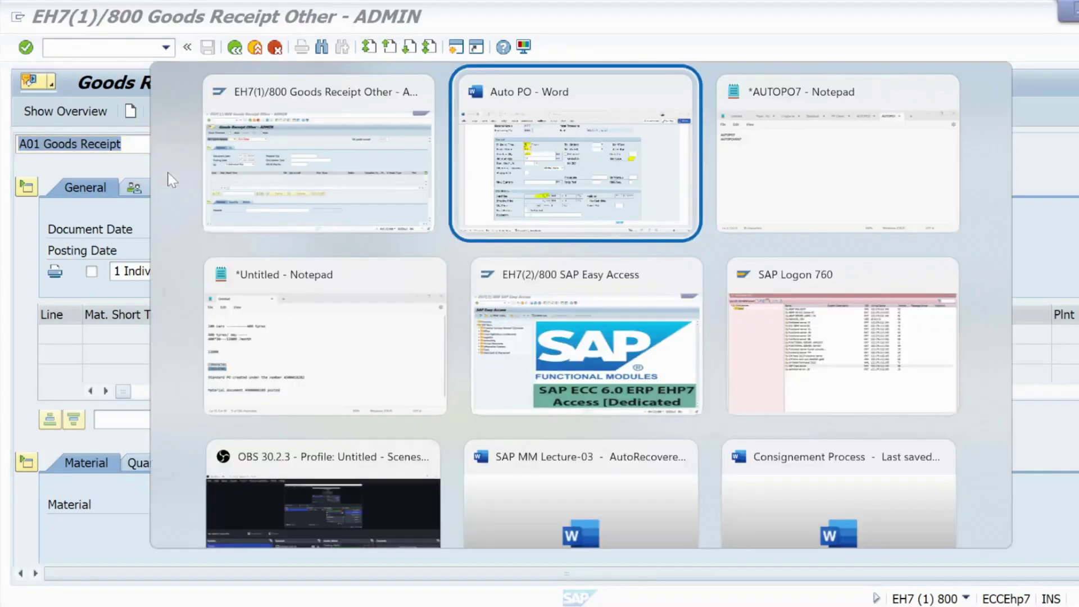
{"action": "key", "text": "Tab"}
{"action": "key", "text": "shift+Tab"}
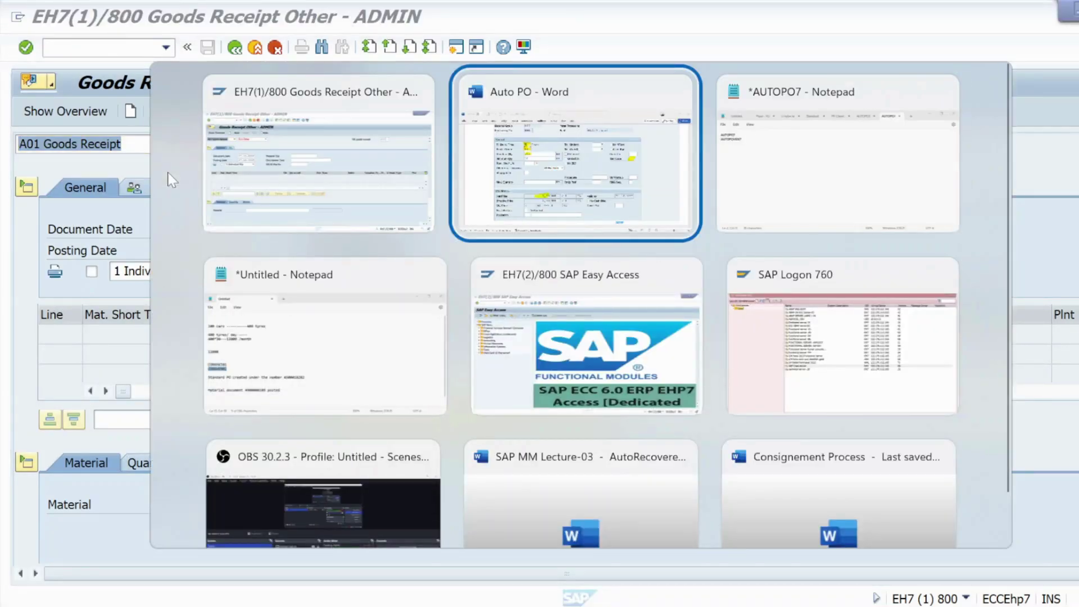
Step: Highlight movement type 101 and the fields needed for goods receipt in the Word Step5 notes
{"action": "scroll", "coordinate": [208, 217], "scroll_direction": "down", "scroll_amount": 8}
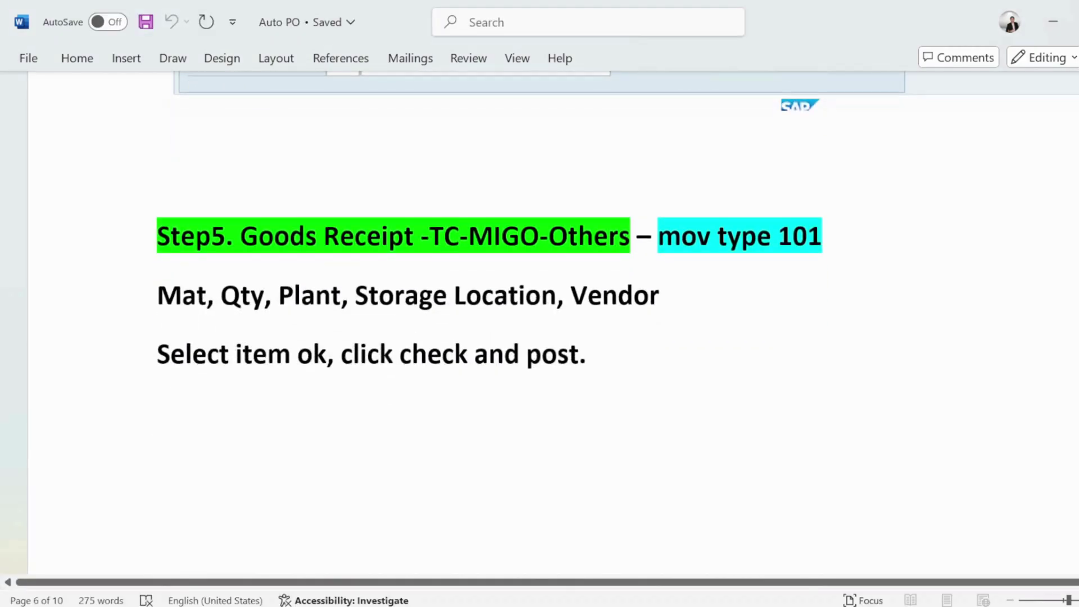
{"action": "left_click_drag", "start_coordinate": [821, 236], "coordinate": [658, 236]}
{"action": "left_click", "coordinate": [316, 295]}
{"action": "left_click_drag", "start_coordinate": [157, 304], "coordinate": [591, 306]}
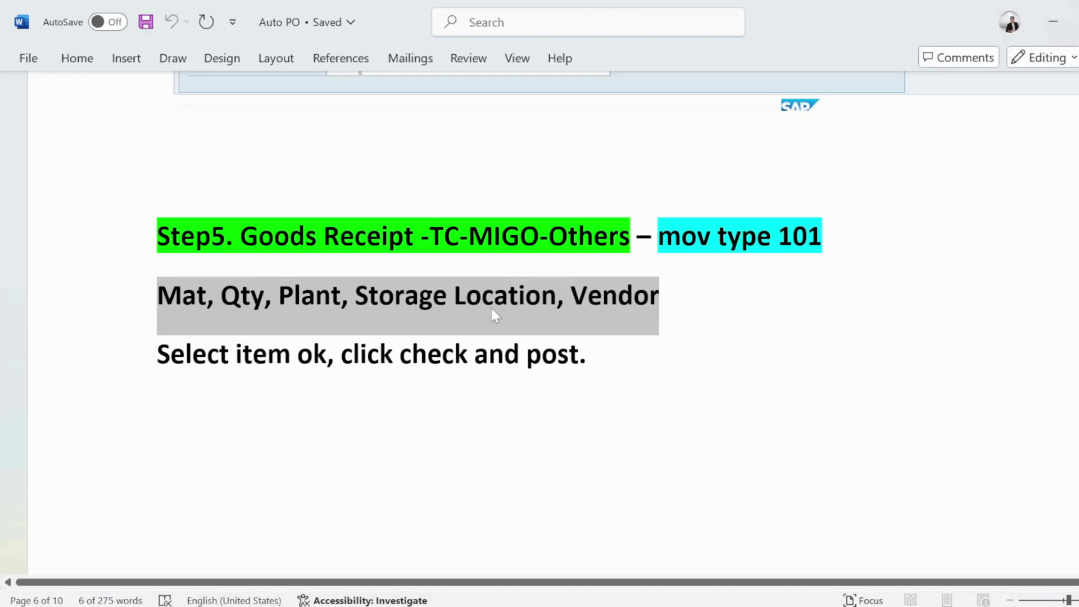
Step: Scroll through the MIGO example screenshots, then return to SAP Goods Receipt Other
{"action": "scroll", "coordinate": [270, 374], "scroll_direction": "down", "scroll_amount": 10}
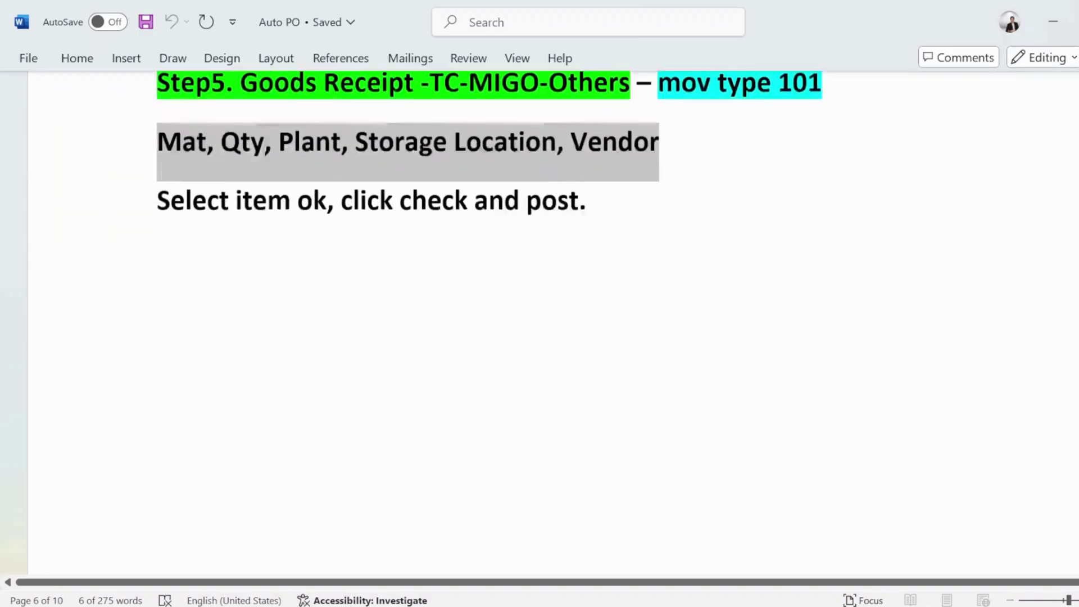
{"action": "scroll", "coordinate": [270, 374], "scroll_direction": "down", "scroll_amount": 5}
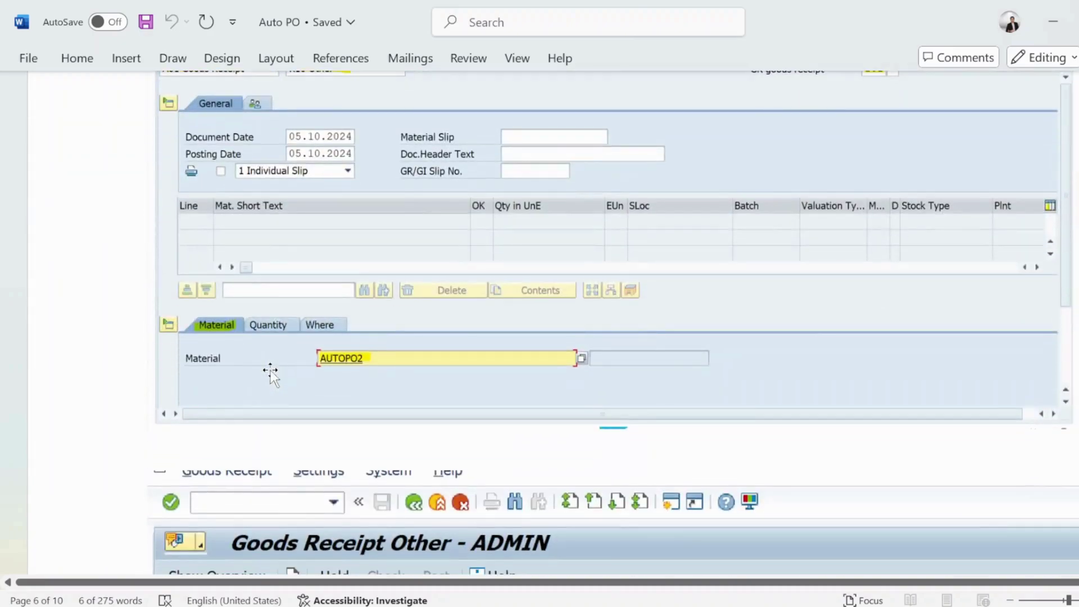
{"action": "scroll", "coordinate": [270, 369], "scroll_direction": "up", "scroll_amount": 2}
{"action": "scroll", "coordinate": [248, 339], "scroll_direction": "down", "scroll_amount": 6}
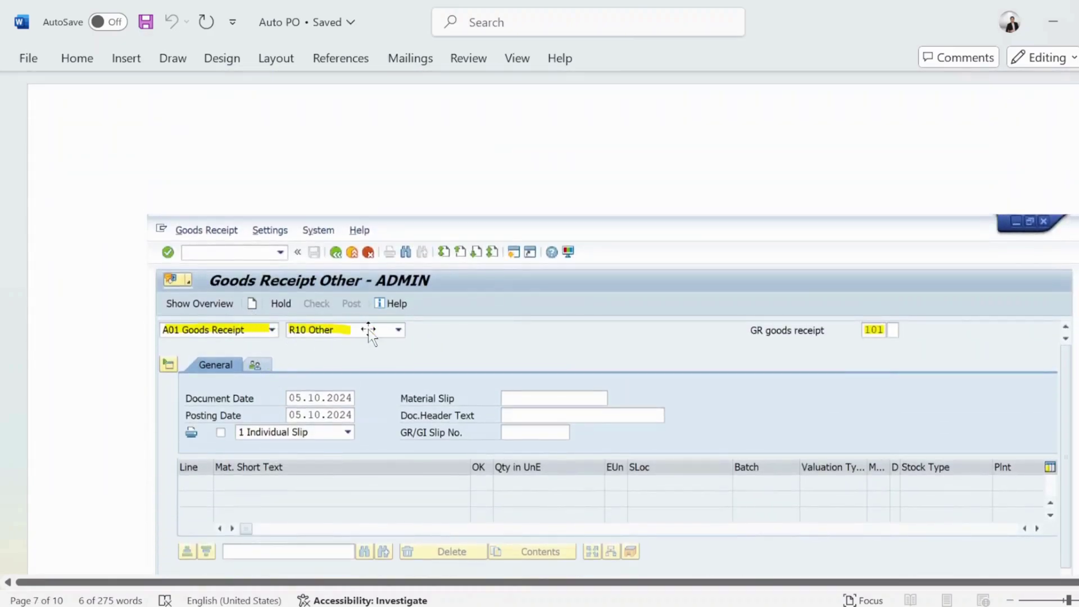
{"action": "scroll", "coordinate": [393, 344], "scroll_direction": "down", "scroll_amount": 4}
{"action": "scroll", "coordinate": [393, 343], "scroll_direction": "down", "scroll_amount": 2}
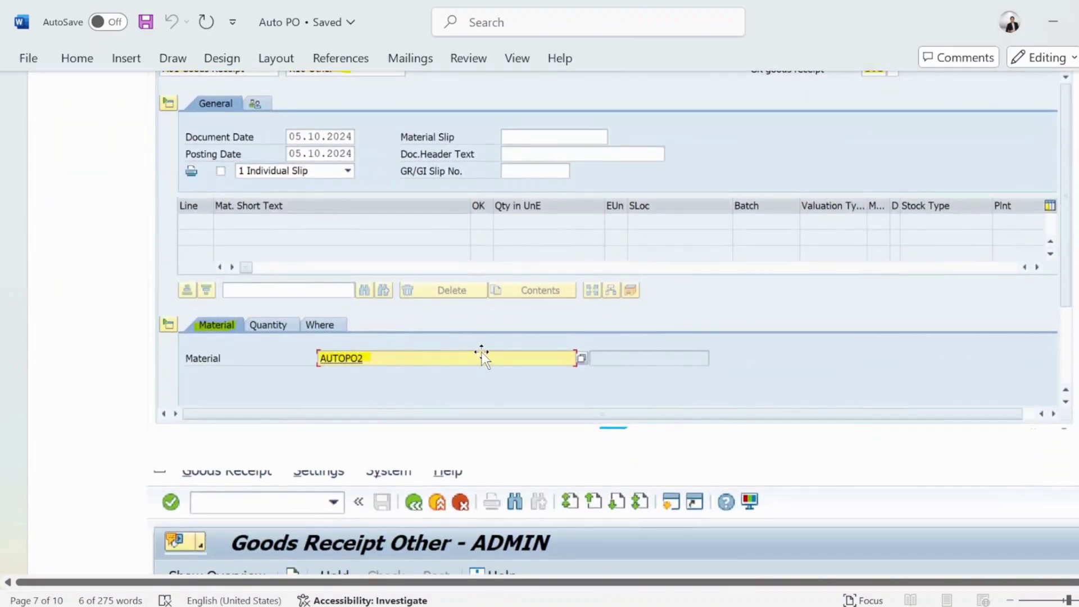
{"action": "key", "text": "alt+Tab"}
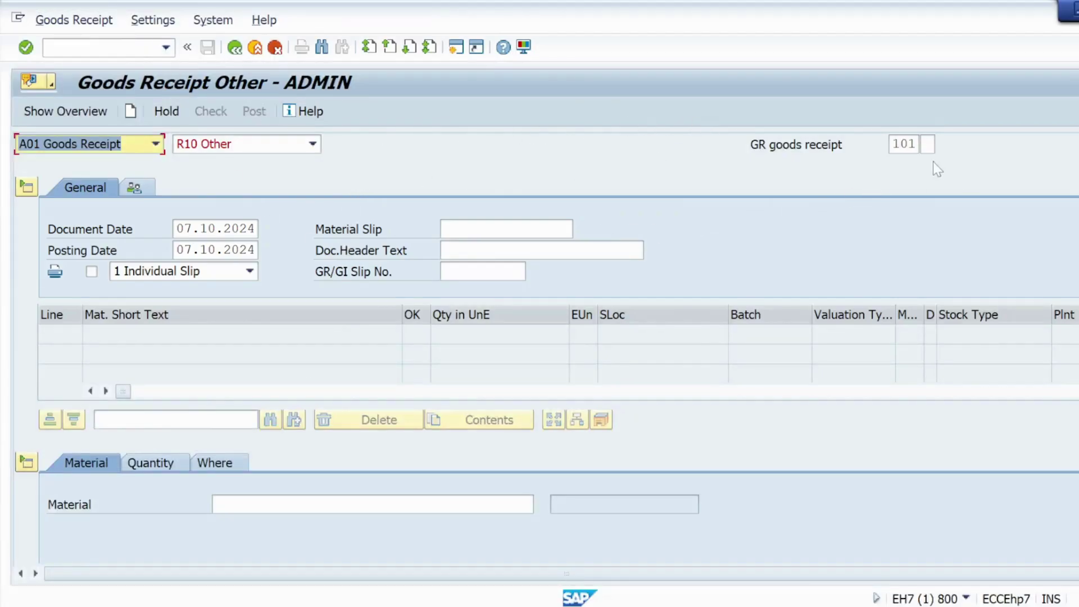
Step: Add material AUTOPO7, copied from the Notepad notes, as goods receipt line 1
{"action": "scroll", "coordinate": [377, 313], "scroll_direction": "down", "scroll_amount": 3}
{"action": "left_click", "coordinate": [287, 376]}
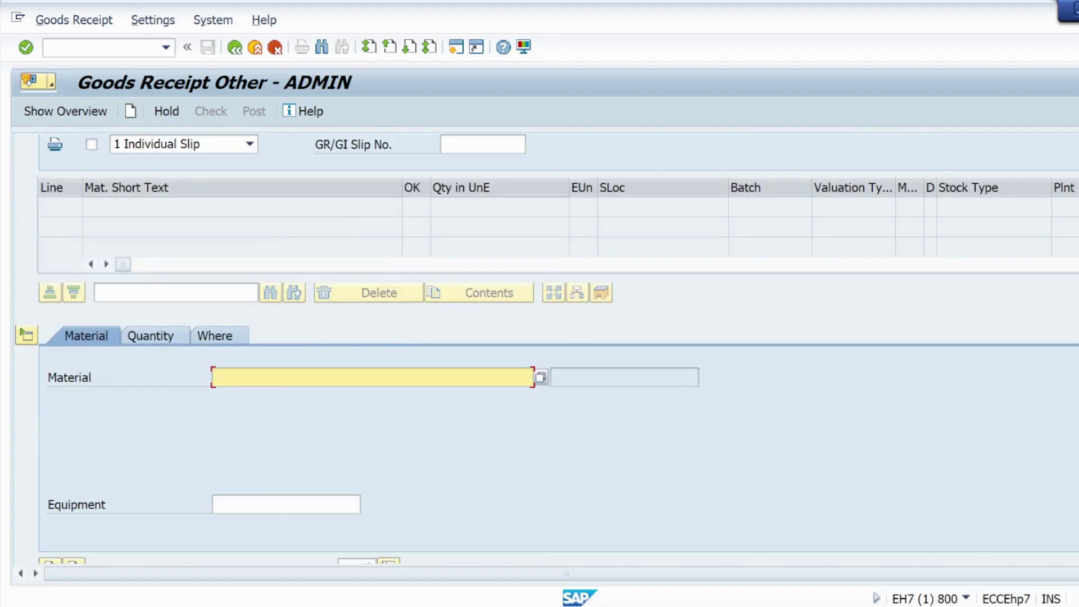
{"action": "key", "text": "alt+Tab"}
{"action": "key", "text": "alt+Tab"}
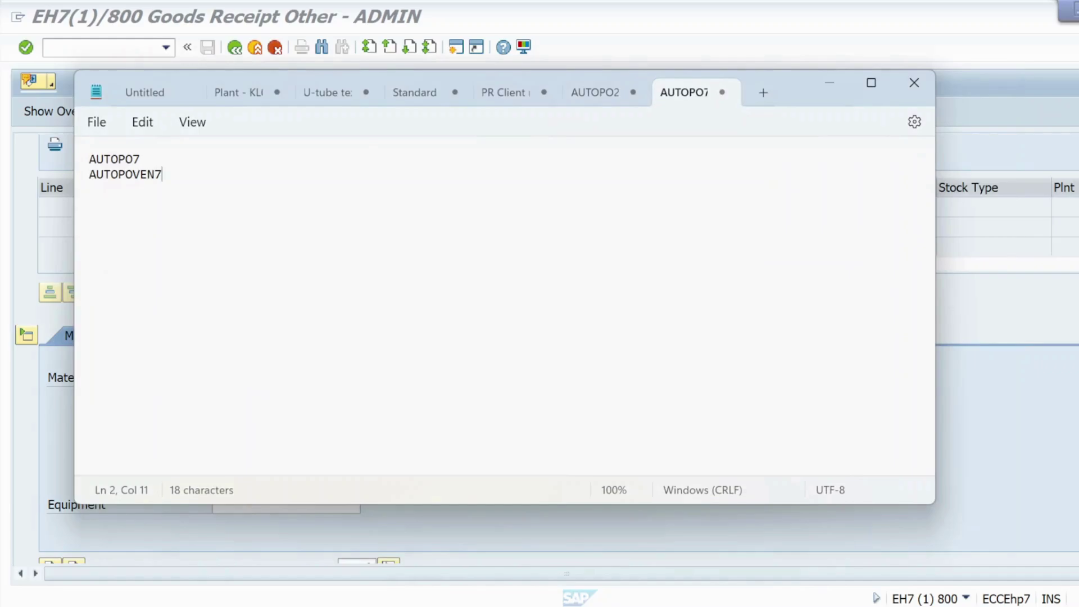
{"action": "left_click_drag", "start_coordinate": [140, 159], "coordinate": [93, 161]}
{"action": "key", "text": "ctrl+c"}
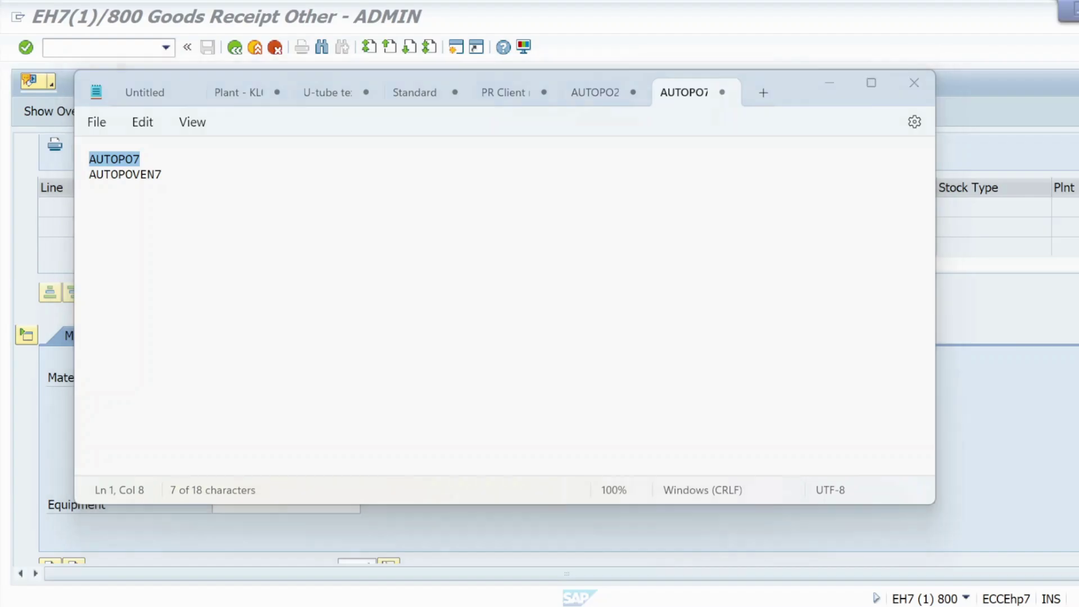
{"action": "key", "text": "alt+Tab"}
{"action": "key", "text": "ctrl+v"}
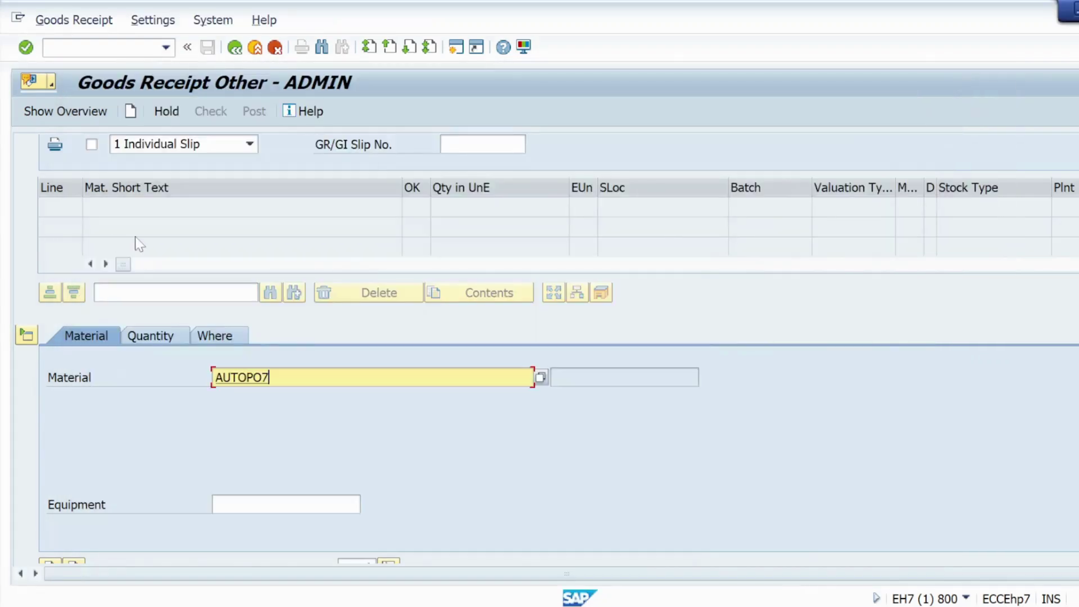
{"action": "left_click", "coordinate": [25, 48]}
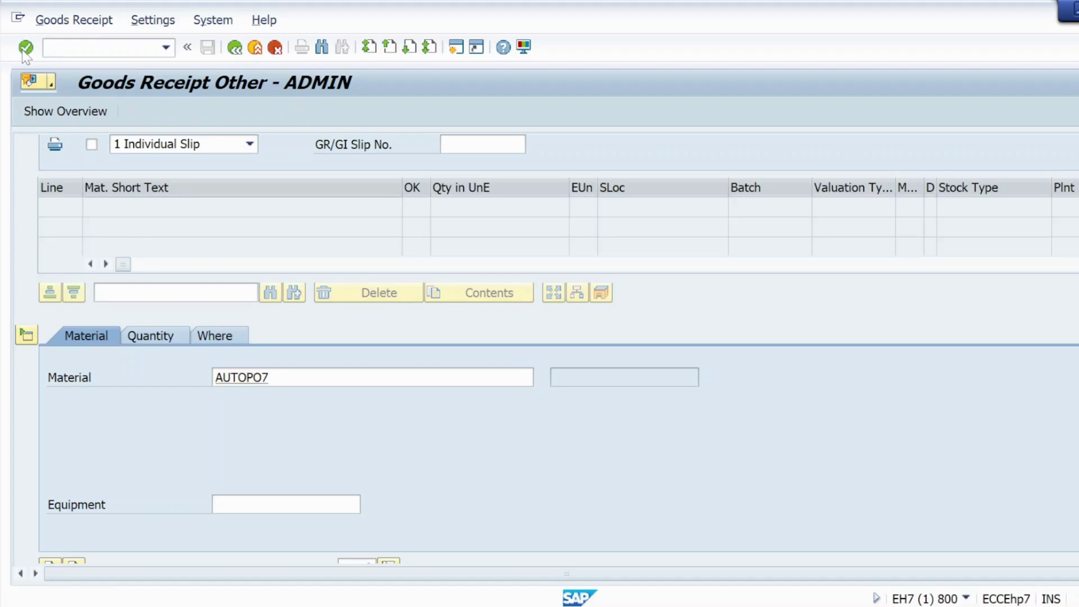
Step: Enter quantity 100, plant kl01 and storage location ks01 for the AUTOPO7 item
{"action": "left_click", "coordinate": [151, 340]}
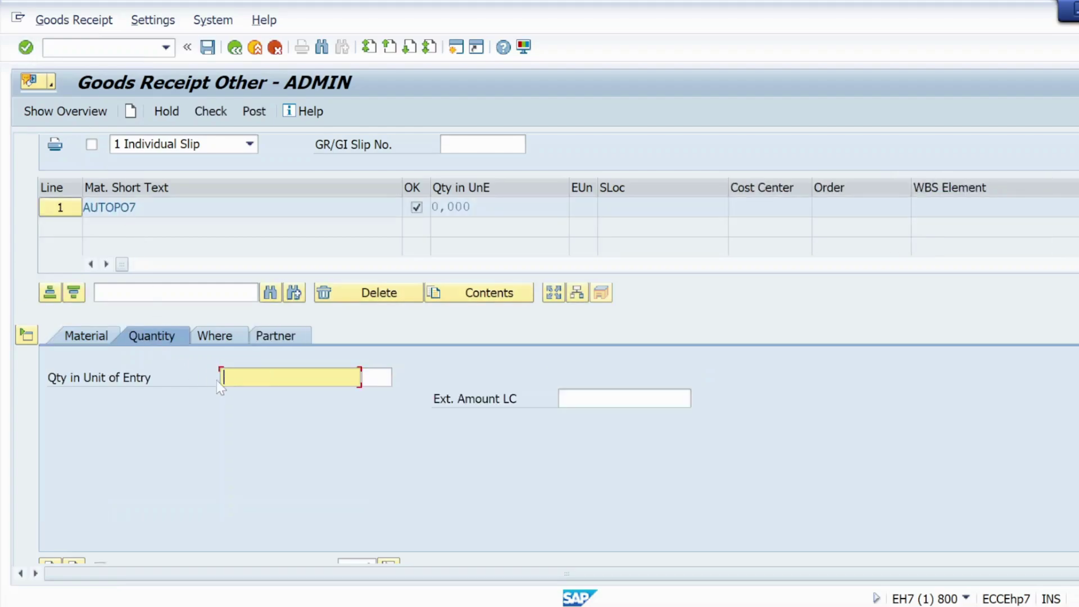
{"action": "type", "text": "100"}
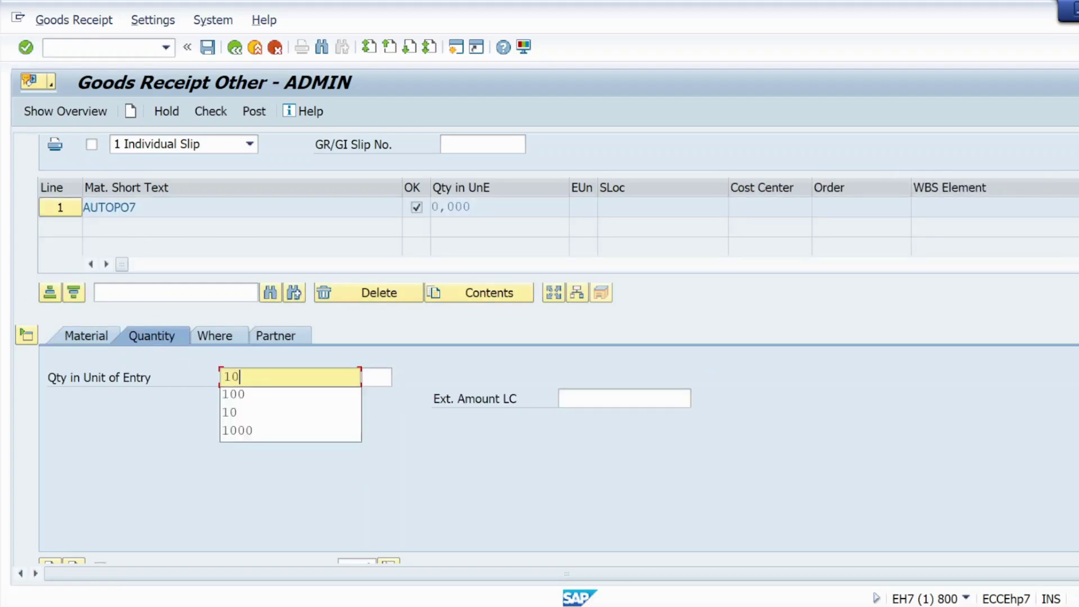
{"action": "left_click", "coordinate": [222, 344]}
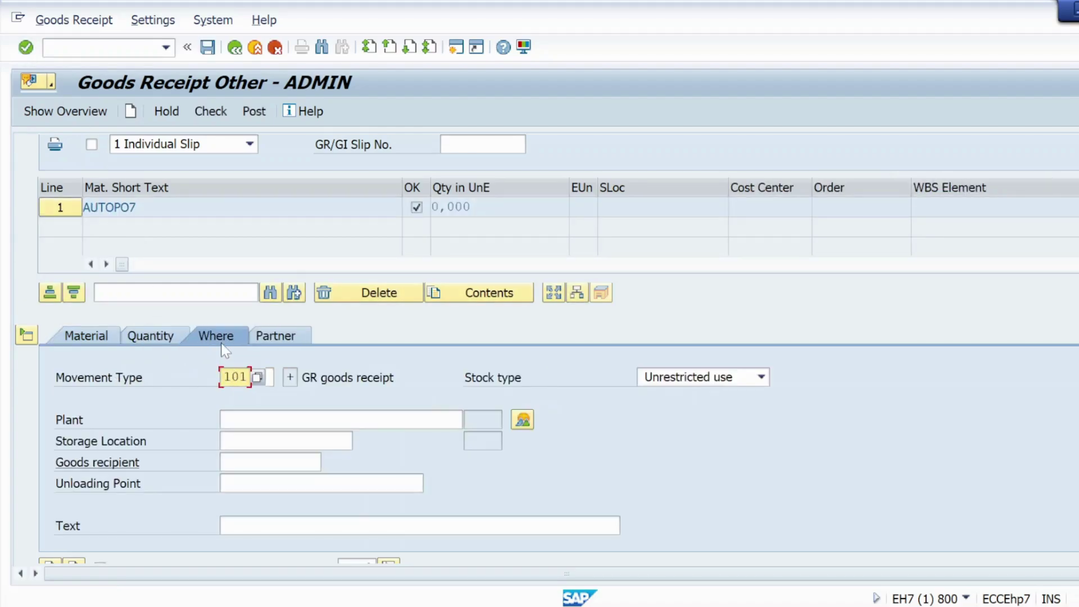
{"action": "left_click", "coordinate": [341, 419]}
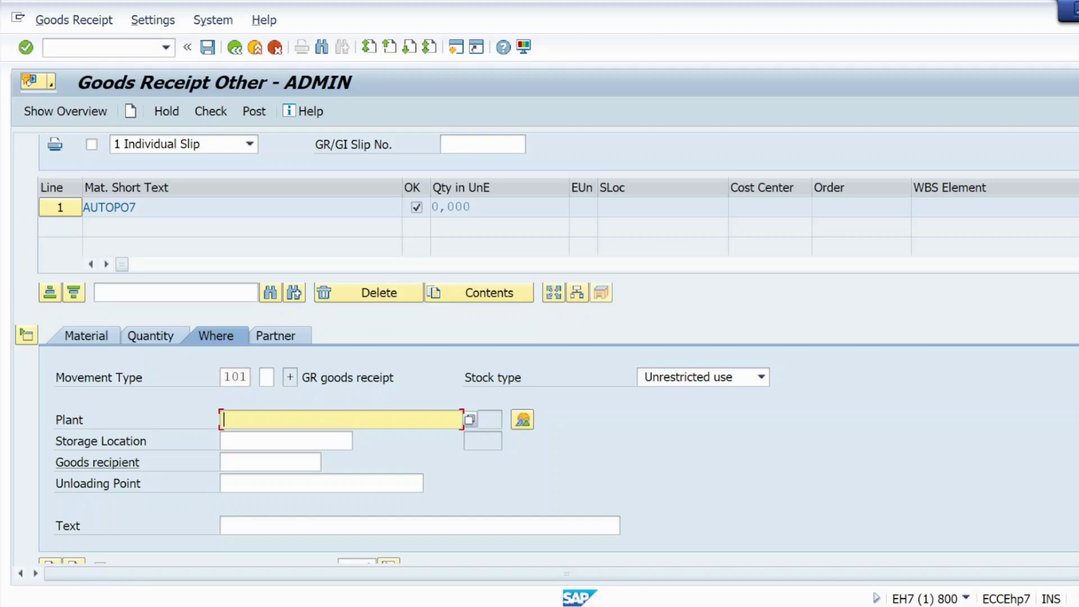
{"action": "type", "text": "kl01"}
{"action": "left_click", "coordinate": [285, 440]}
{"action": "type", "text": "ks01"}
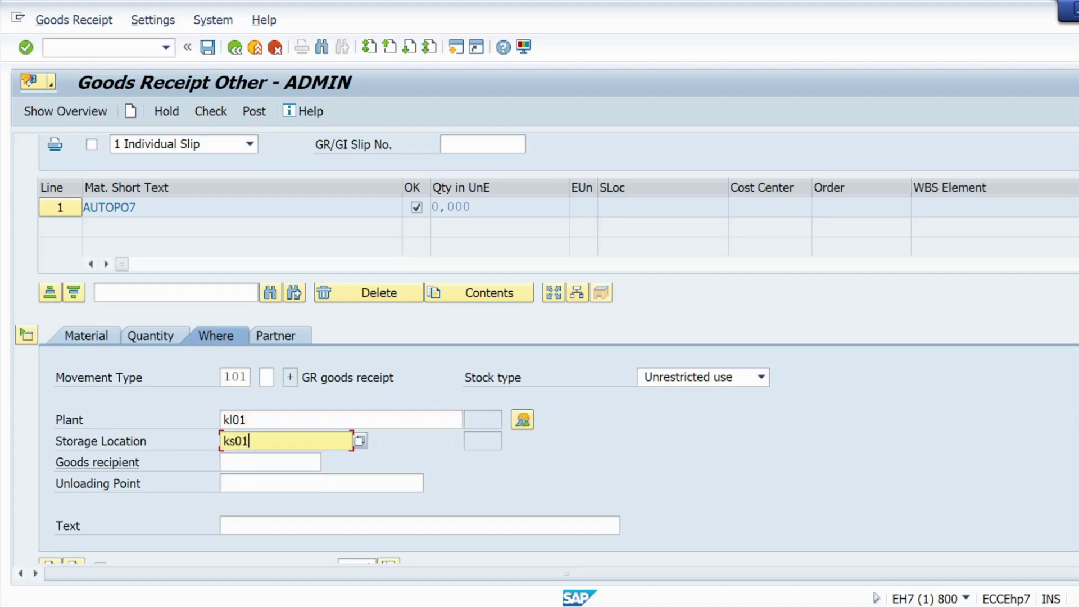
{"action": "key", "text": "Return"}
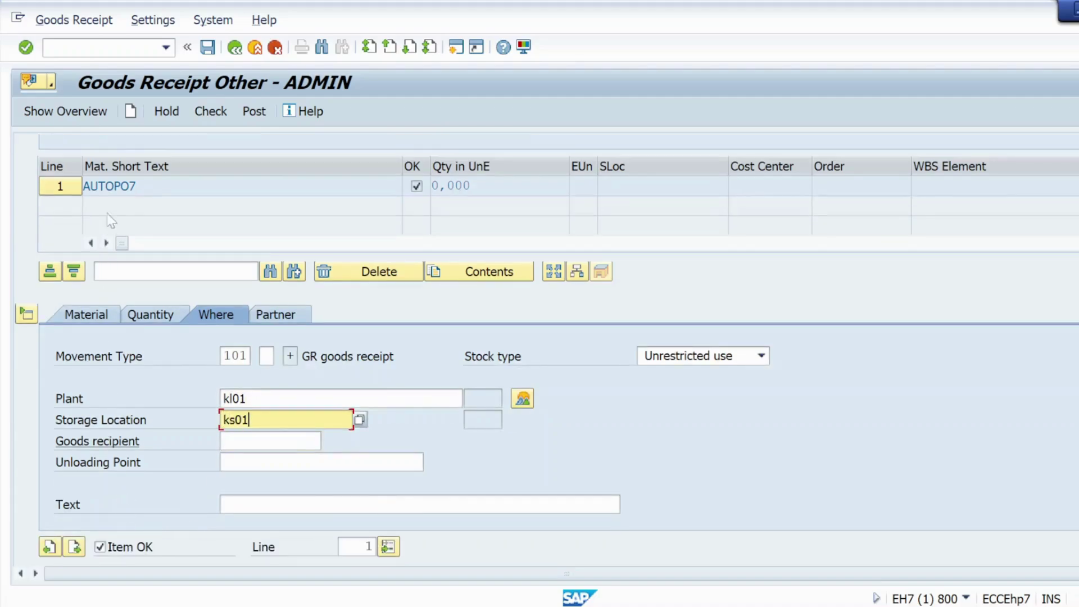
Step: Check the receipt and dismiss the missing-vendor error log to add a partner
{"action": "left_click", "coordinate": [211, 117]}
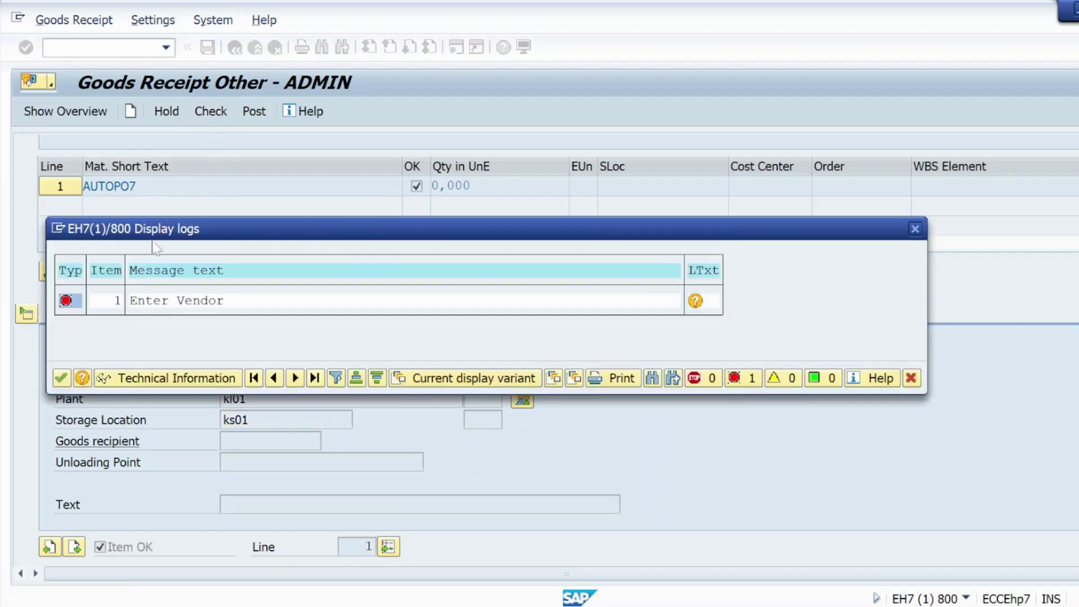
{"action": "left_click", "coordinate": [61, 377]}
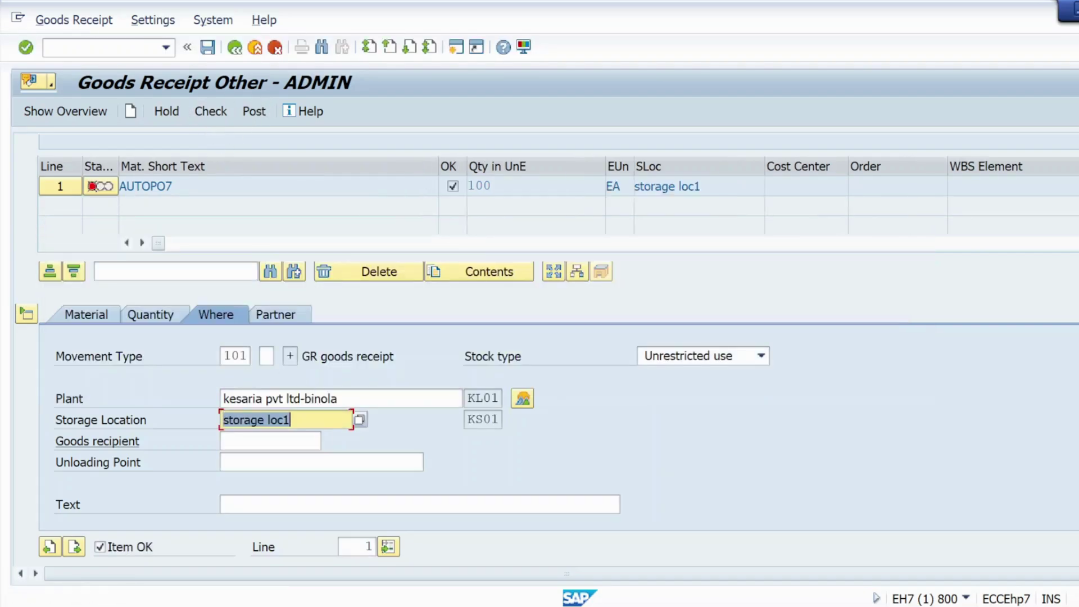
{"action": "left_click", "coordinate": [275, 315]}
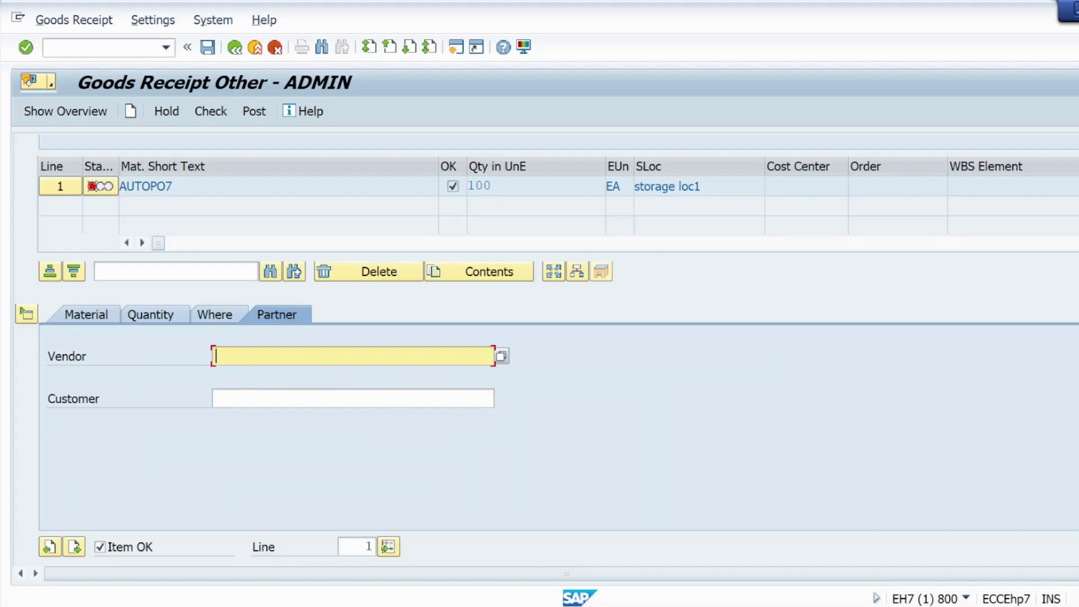
{"action": "key", "text": "alt+Tab"}
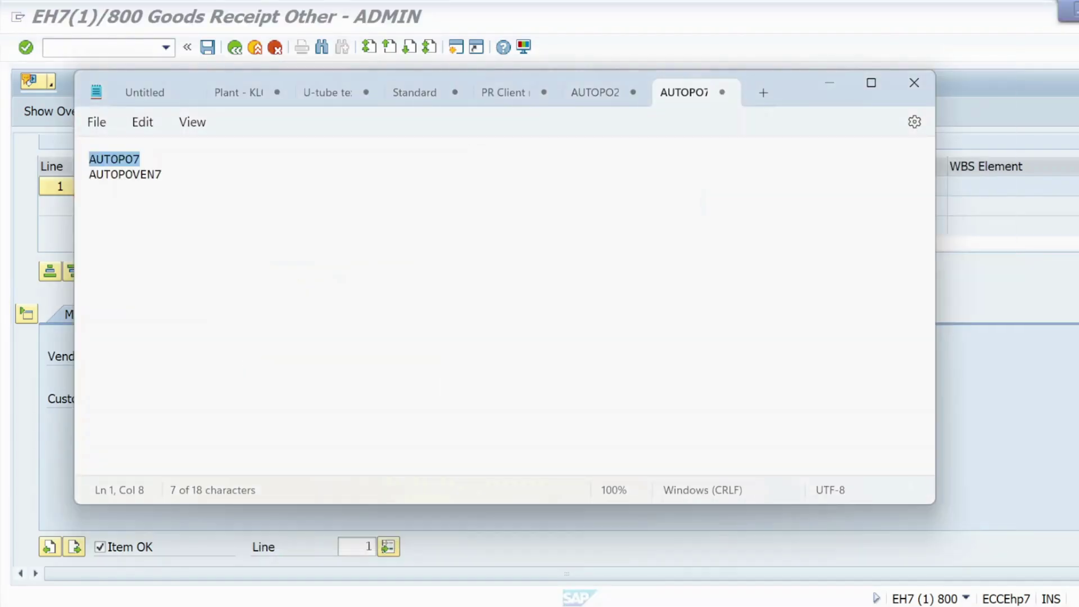
{"action": "double_click", "coordinate": [124, 174]}
{"action": "key", "text": "ctrl+c"}
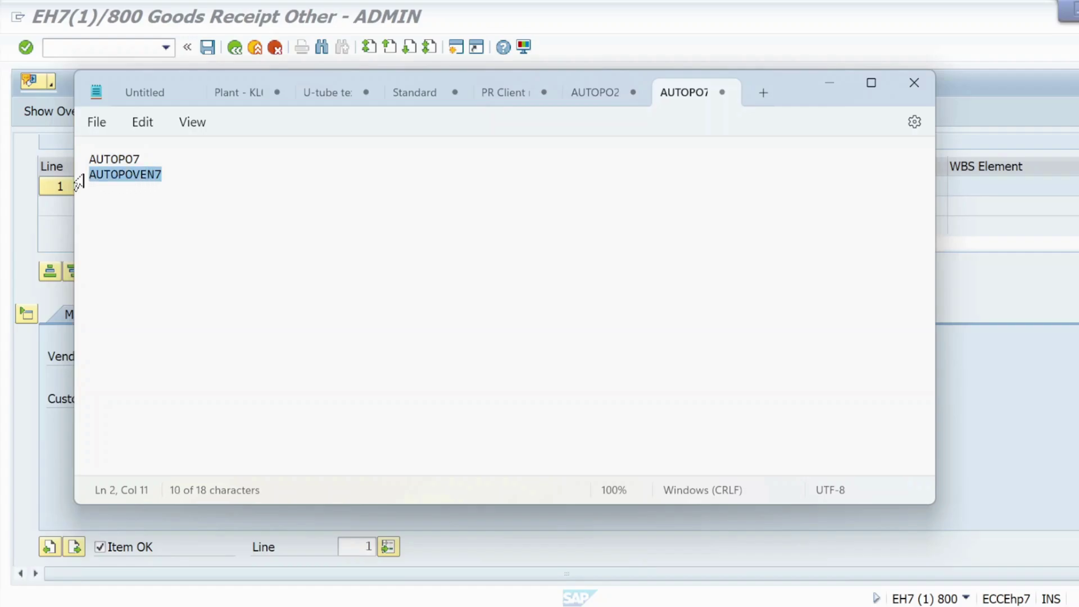
{"action": "key", "text": "alt+Tab"}
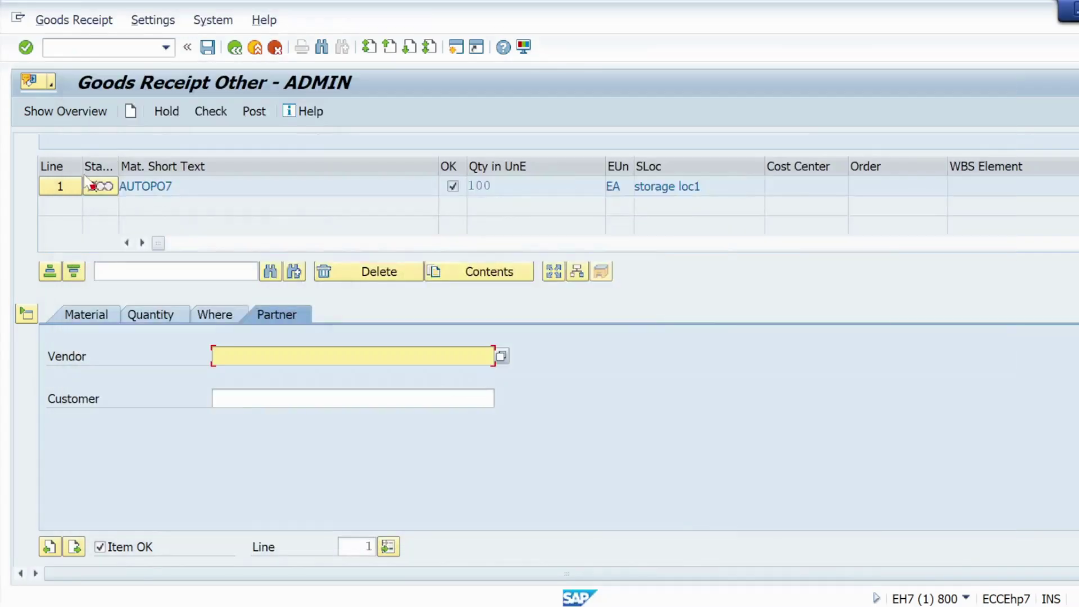
{"action": "key", "text": "ctrl+v"}
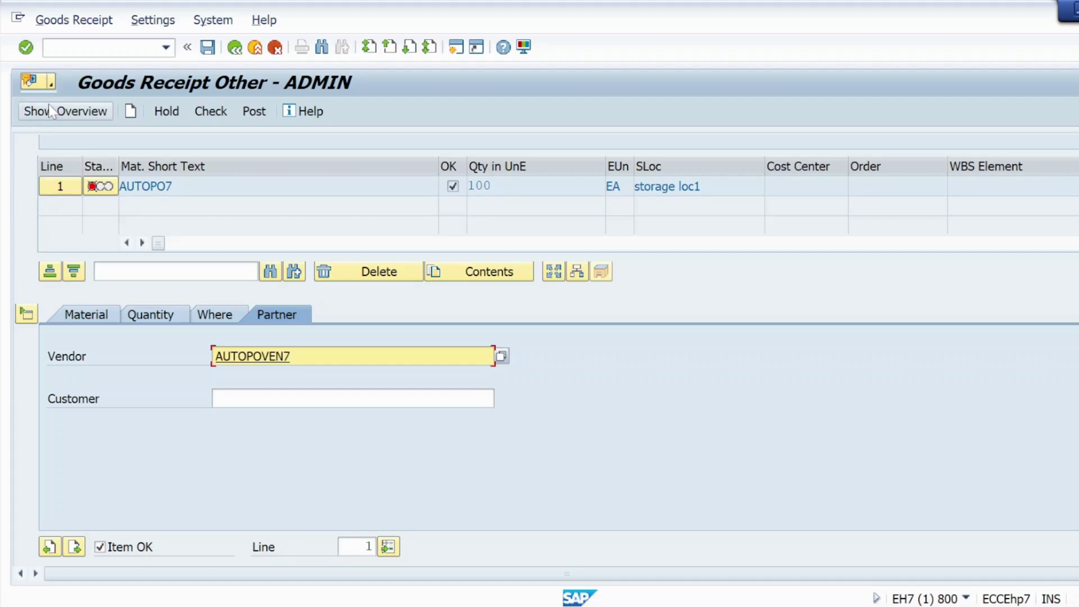
{"action": "left_click", "coordinate": [26, 48]}
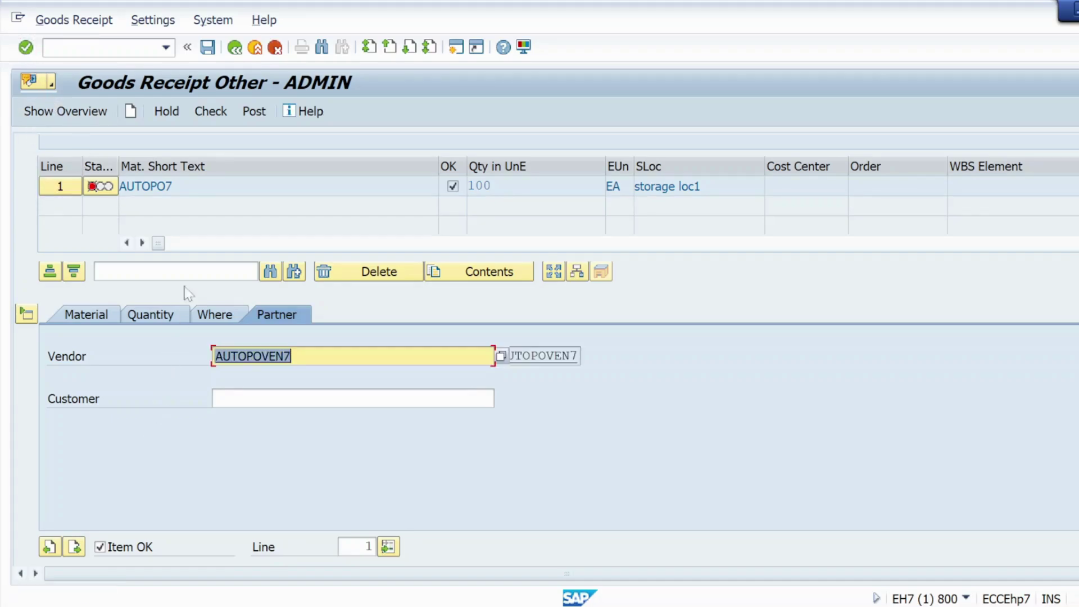
{"action": "left_click", "coordinate": [213, 114]}
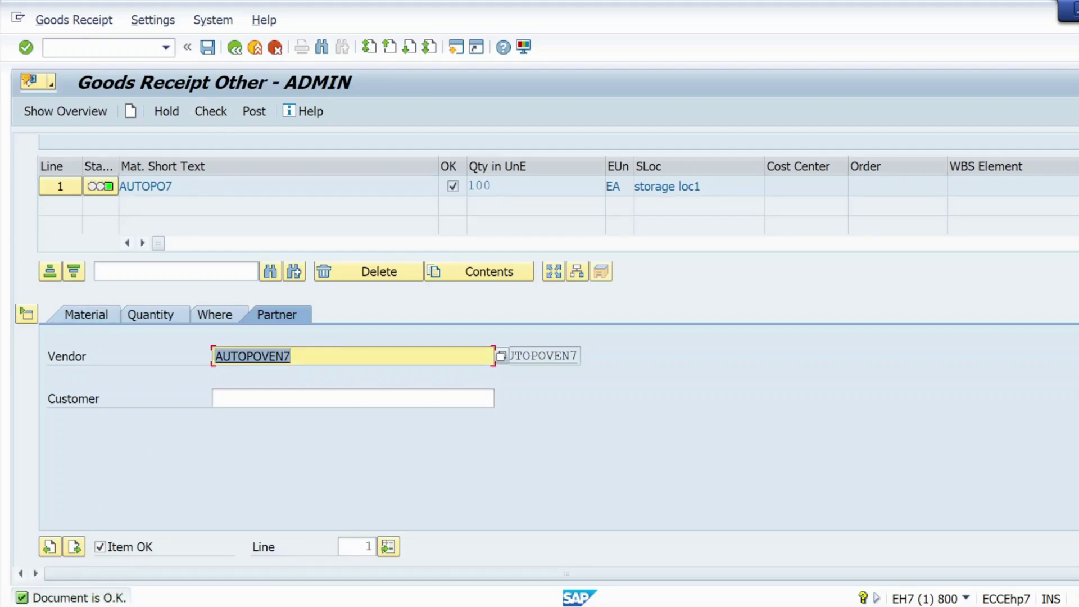
{"action": "left_click", "coordinate": [253, 110]}
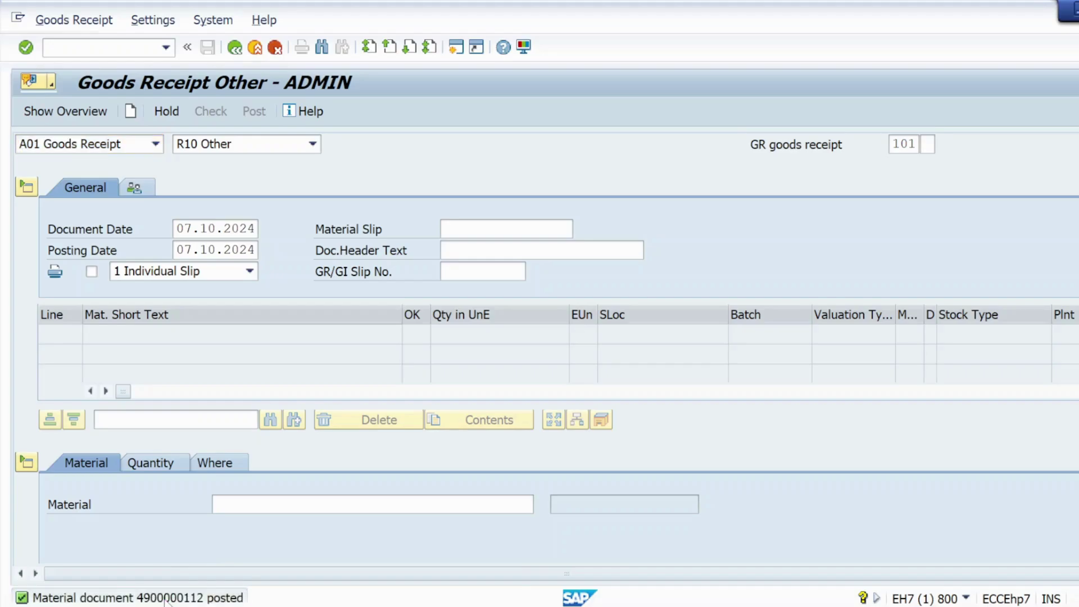
{"action": "left_click", "coordinate": [169, 598]}
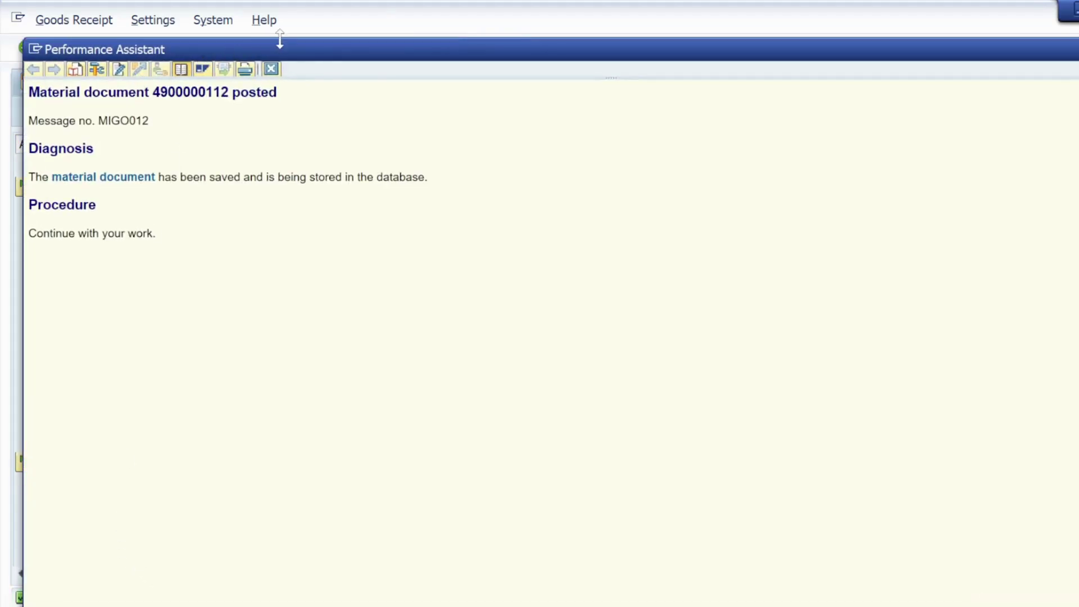
{"action": "left_click", "coordinate": [272, 69]}
{"action": "left_click", "coordinate": [93, 144]}
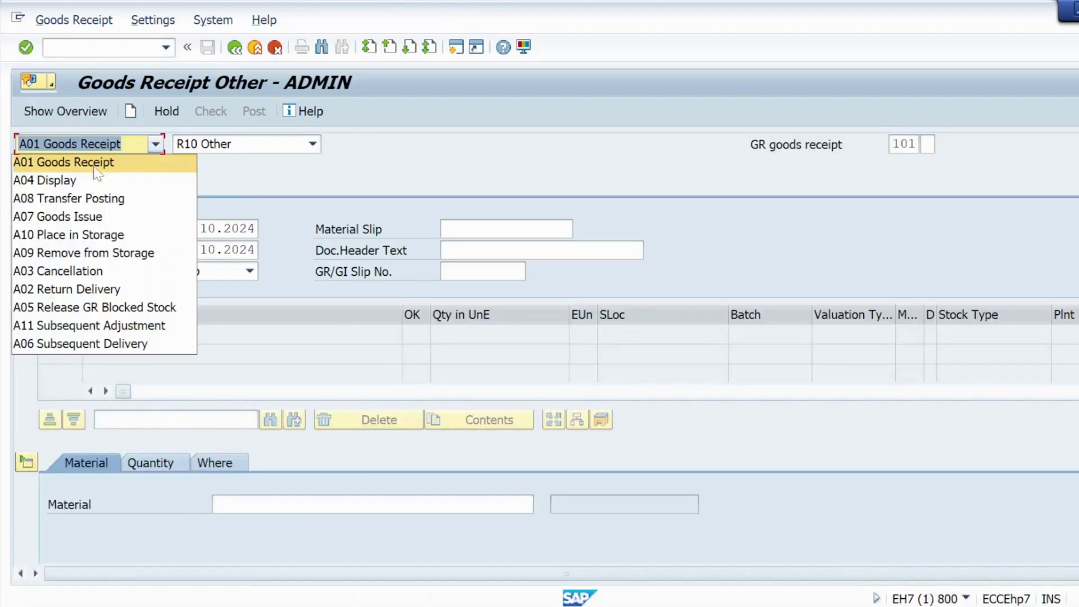
{"action": "left_click", "coordinate": [56, 181]}
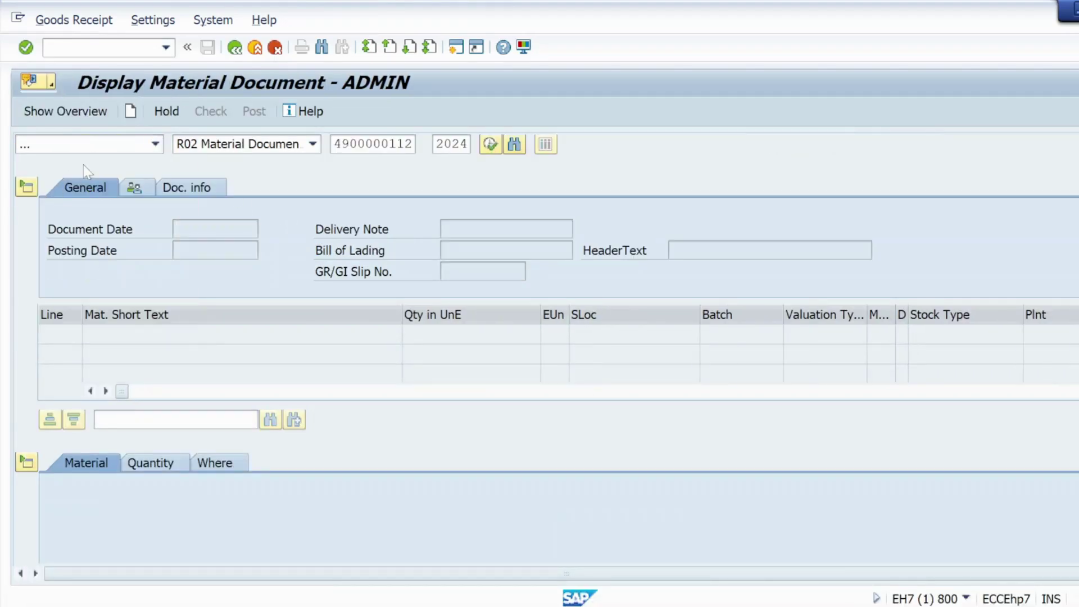
{"action": "left_click", "coordinate": [25, 49]}
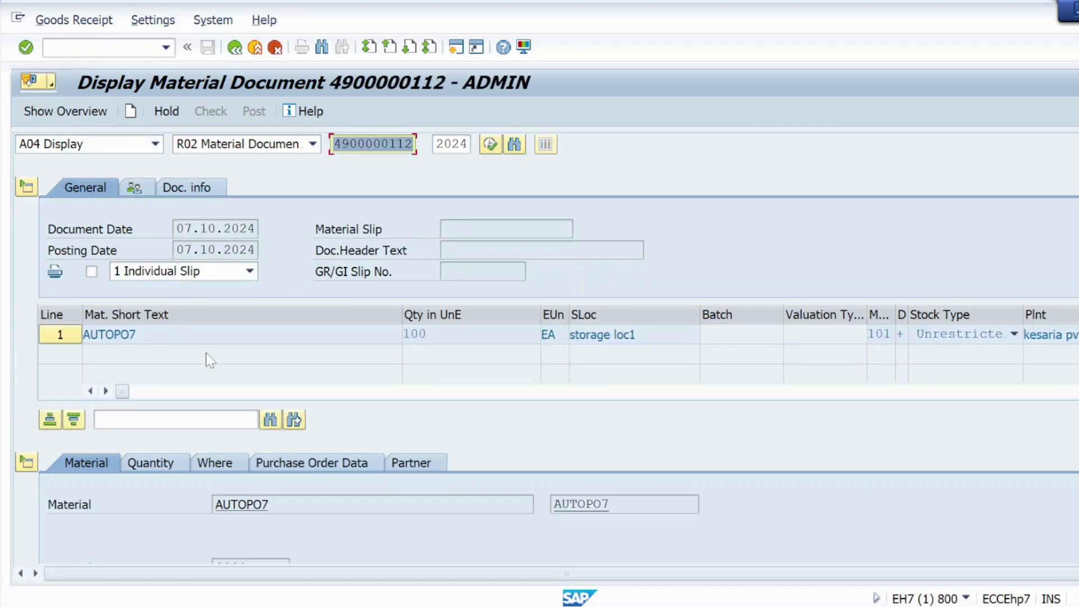
Step: Show the item's plant and storage location and open the AUTOPO7 stock overview
{"action": "scroll", "coordinate": [210, 360], "scroll_direction": "down", "scroll_amount": 3}
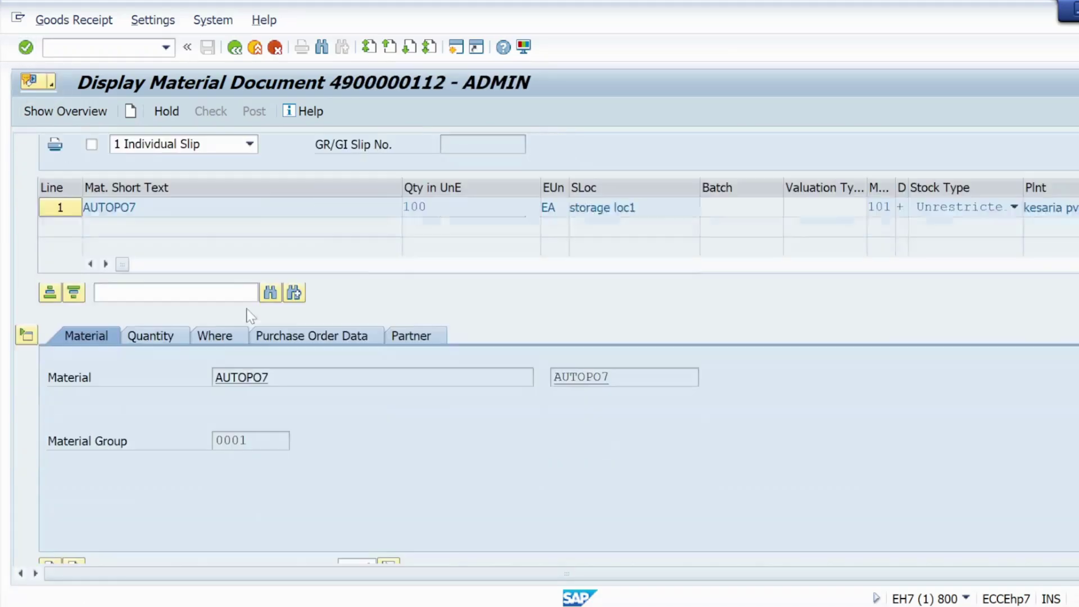
{"action": "left_click", "coordinate": [210, 339]}
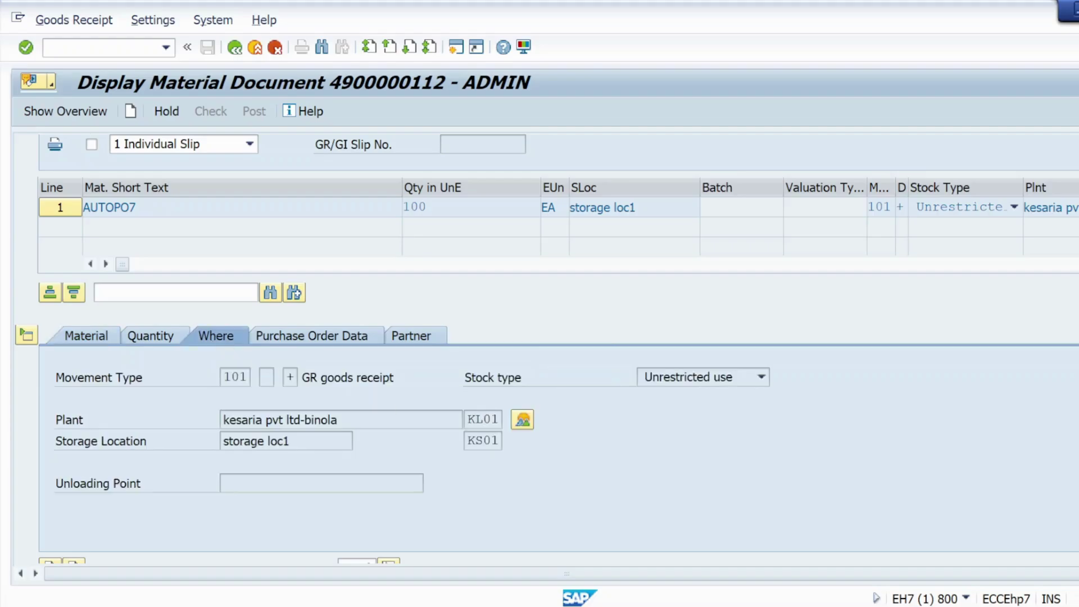
{"action": "left_click", "coordinate": [522, 420]}
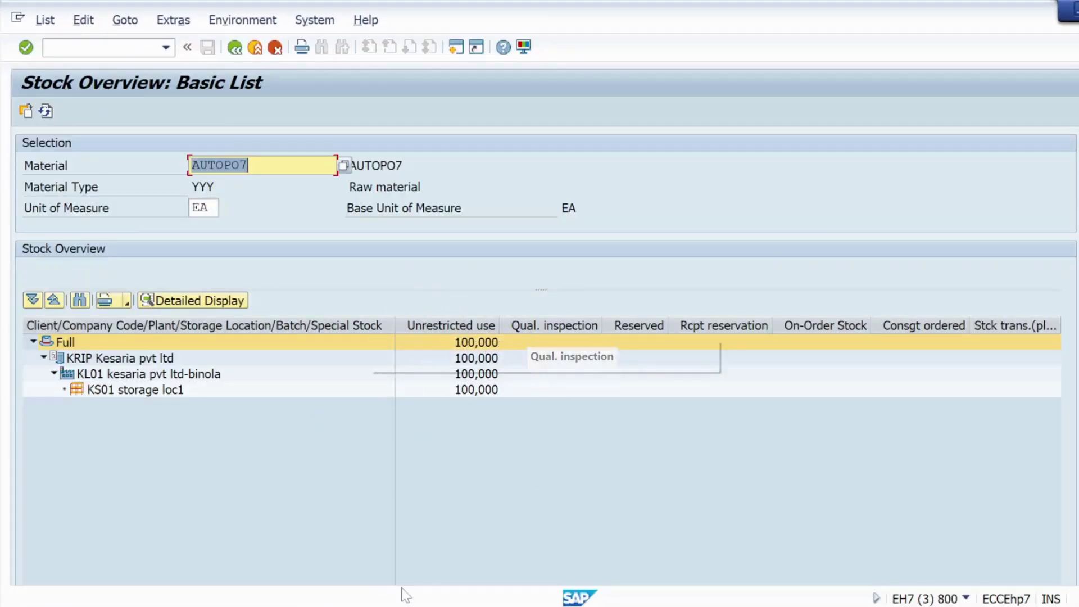
{"action": "left_click", "coordinate": [235, 48]}
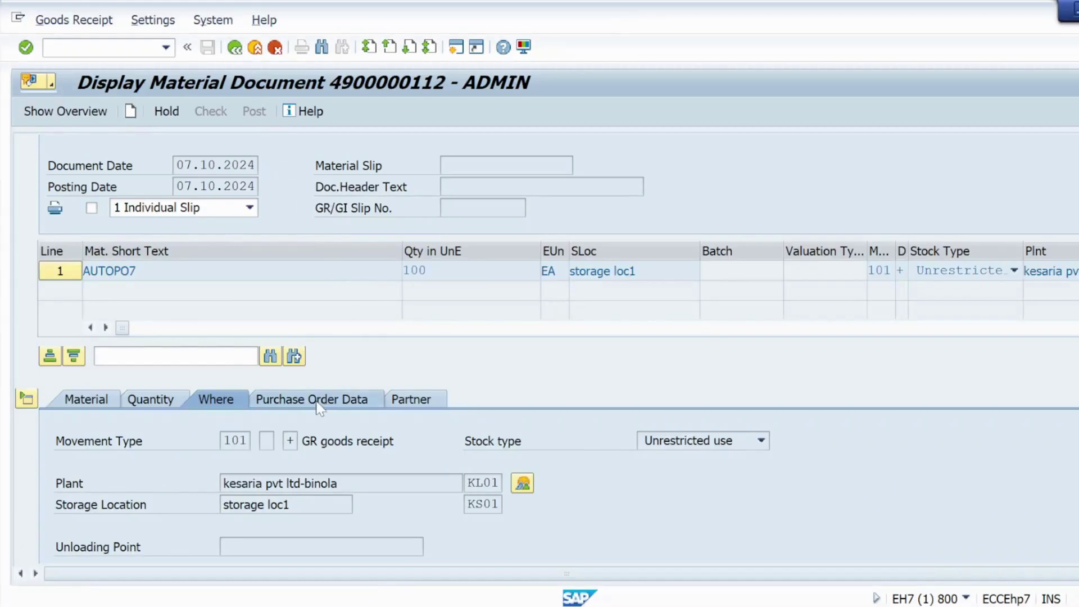
{"action": "scroll", "coordinate": [319, 407], "scroll_direction": "down", "scroll_amount": 2}
{"action": "left_click", "coordinate": [301, 337]}
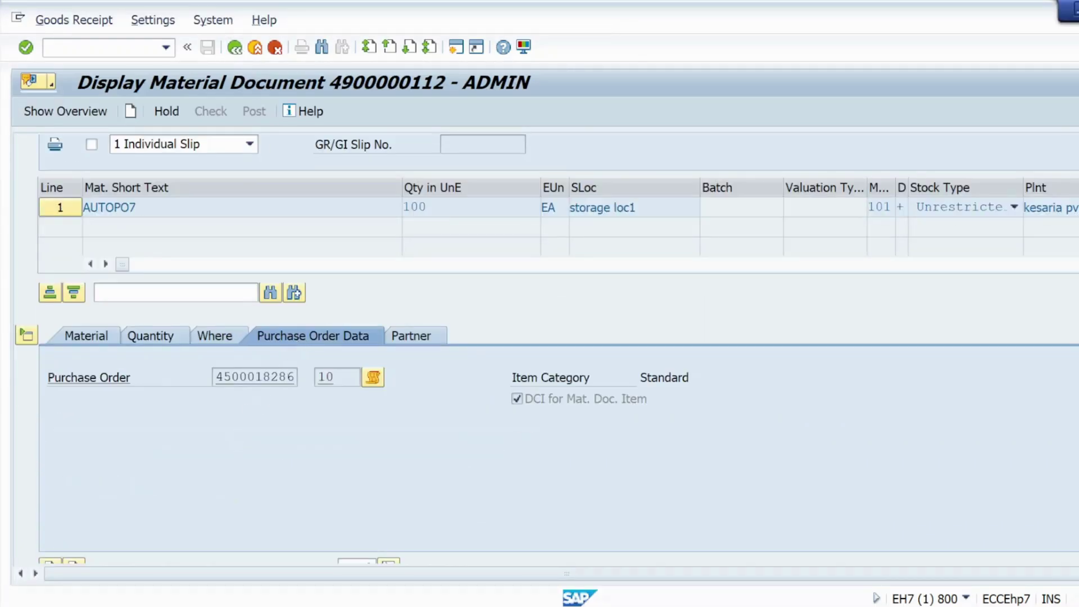
{"action": "left_click_drag", "start_coordinate": [295, 376], "coordinate": [215, 376]}
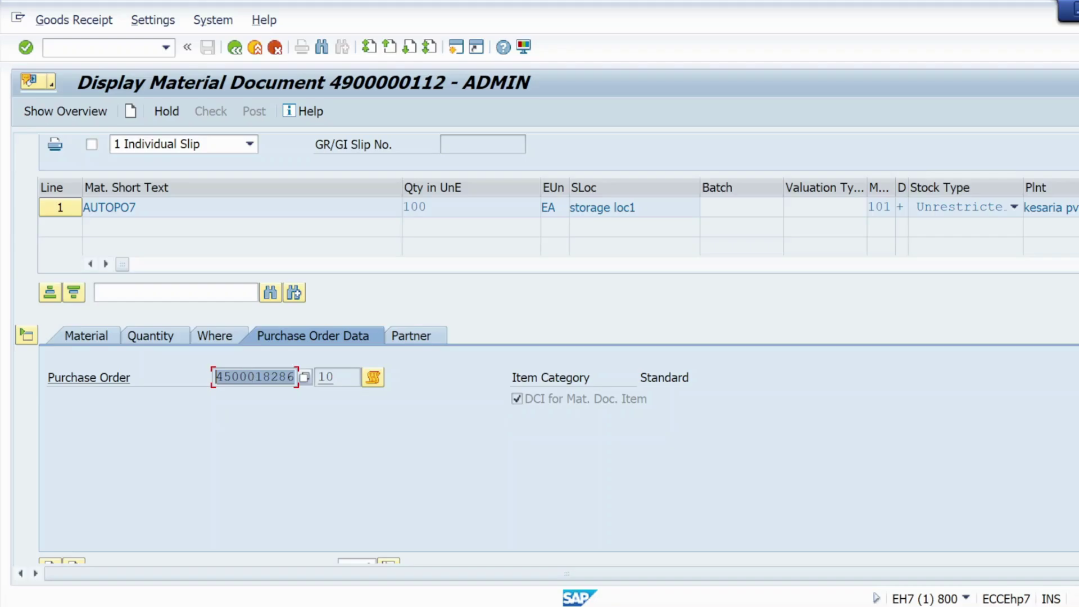
{"action": "double_click", "coordinate": [233, 376]}
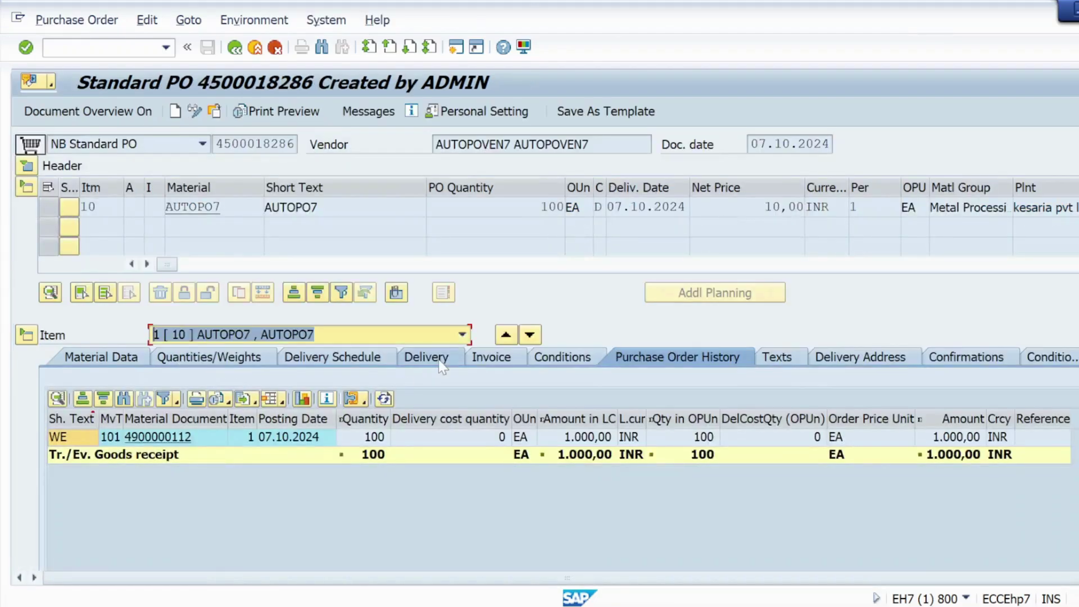
{"action": "left_click", "coordinate": [259, 207]}
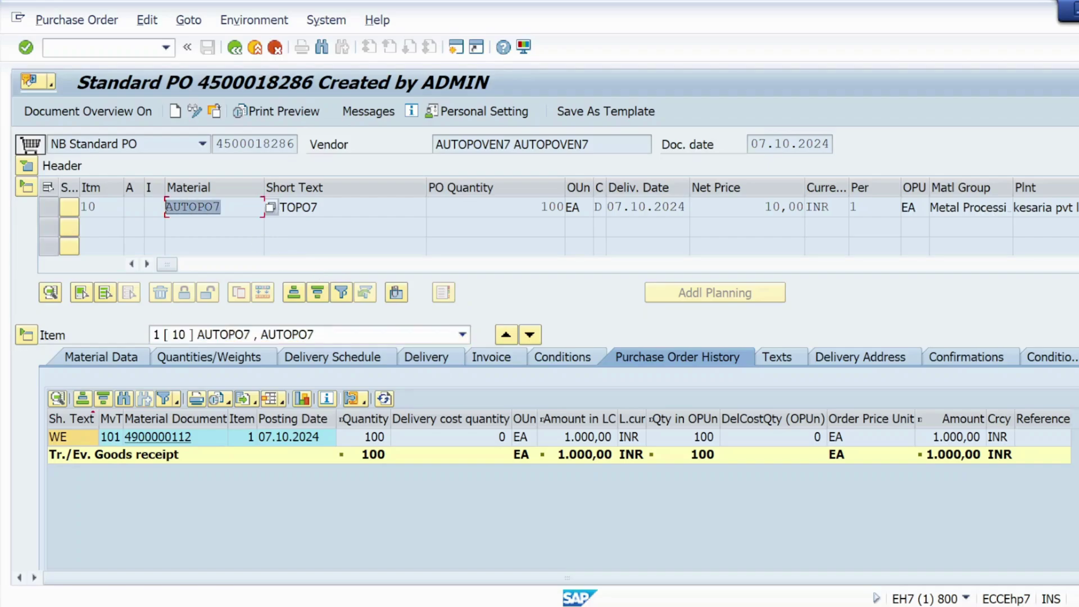
{"action": "left_click", "coordinate": [269, 207]}
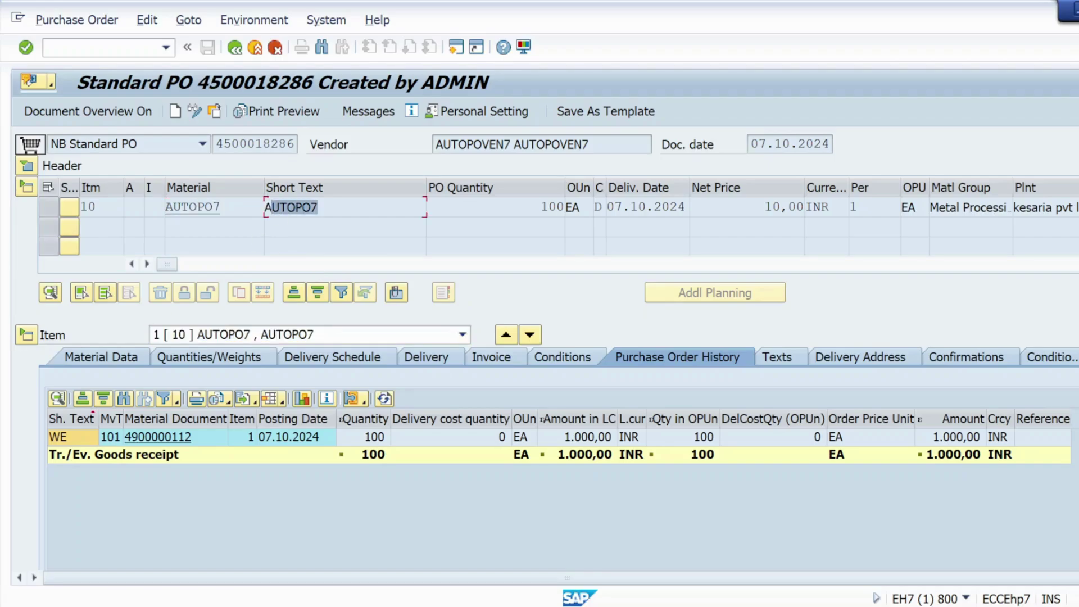
{"action": "left_click", "coordinate": [571, 207]}
{"action": "left_click_drag", "start_coordinate": [671, 206], "coordinate": [607, 206]}
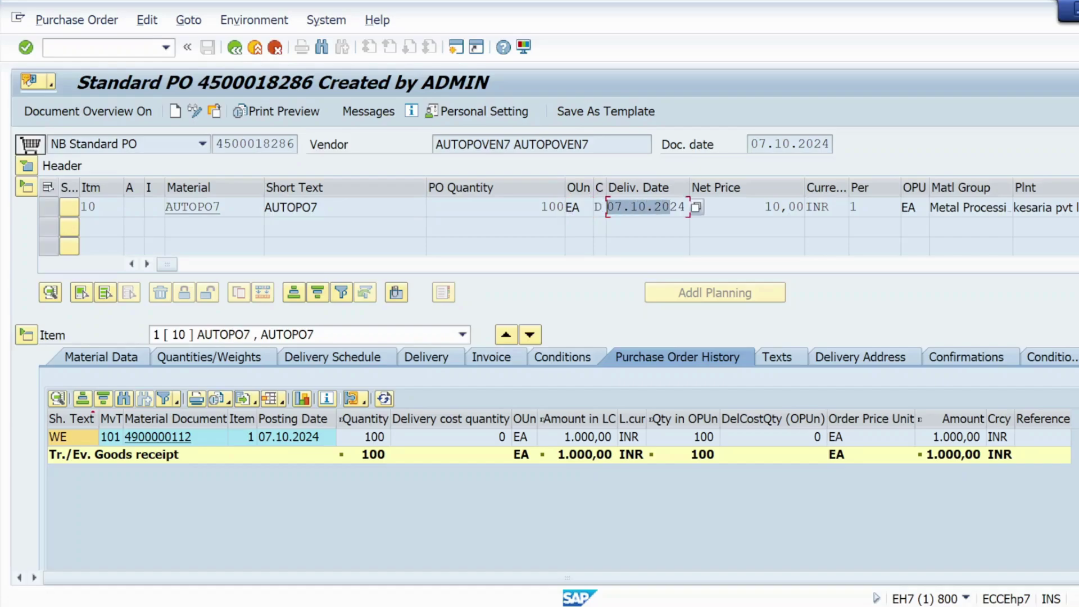
{"action": "left_click_drag", "start_coordinate": [822, 207], "coordinate": [806, 207]}
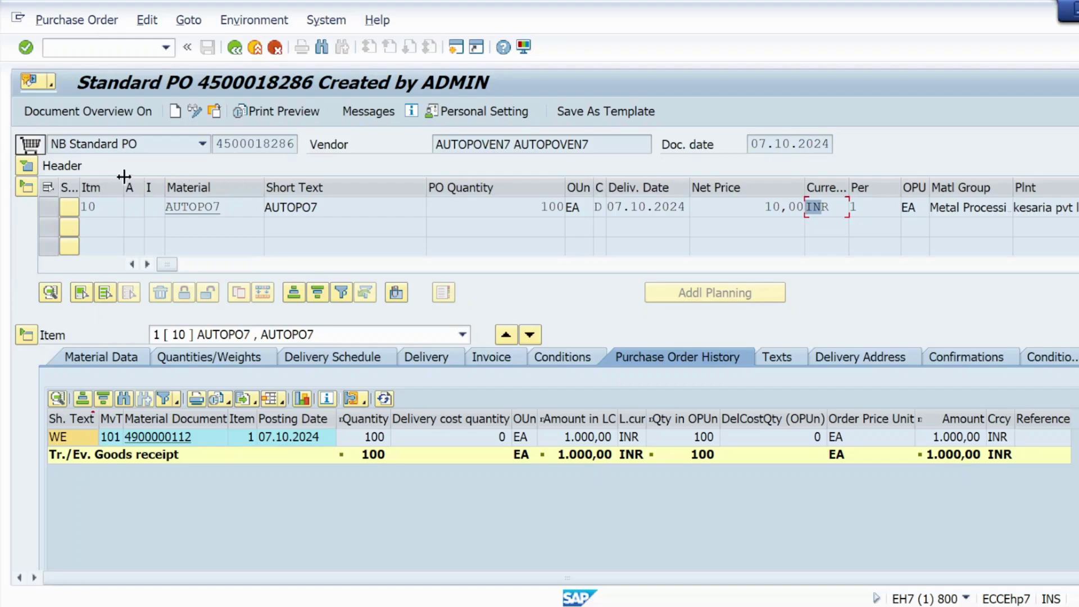
Step: Check the PO header organizational data: purchasing organization KRP1, purchasing group 001, company code KRIP
{"action": "left_click", "coordinate": [27, 167]}
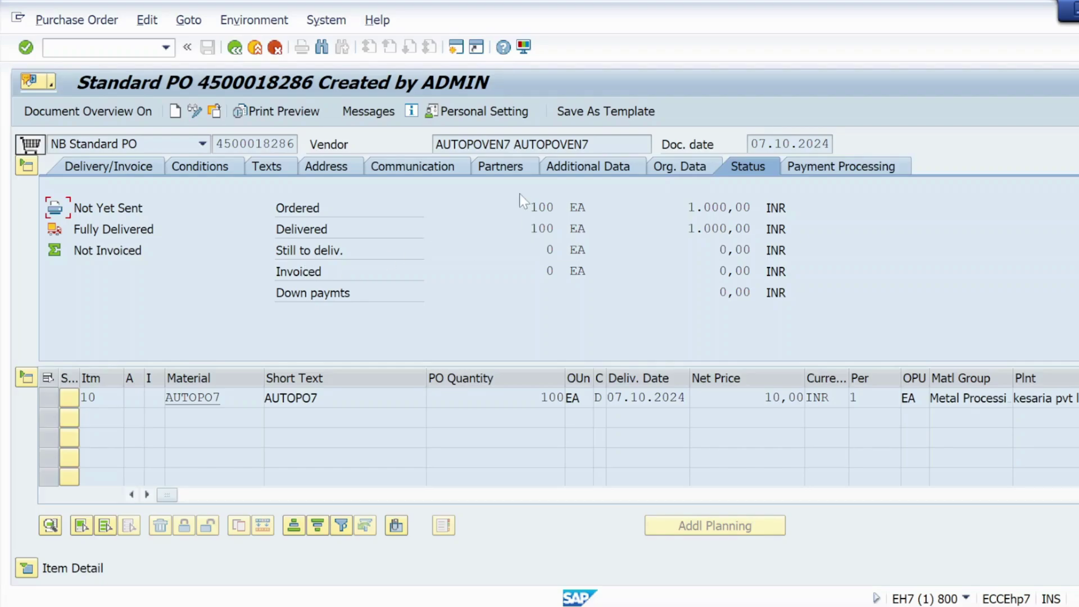
{"action": "left_click", "coordinate": [662, 172]}
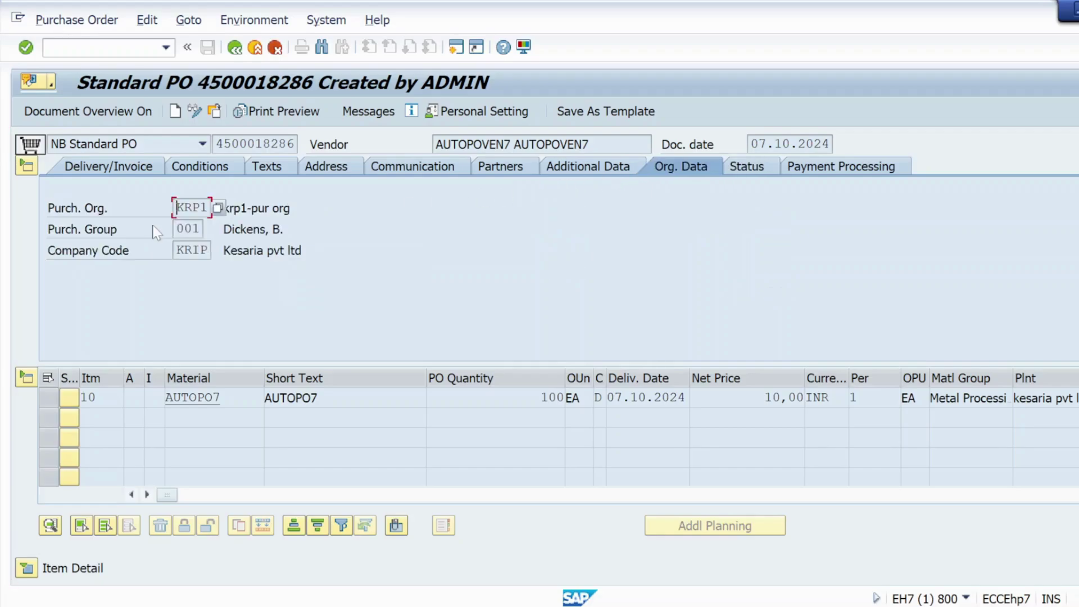
{"action": "left_click_drag", "start_coordinate": [197, 217], "coordinate": [176, 216]}
{"action": "left_click", "coordinate": [187, 229]}
{"action": "left_click_drag", "start_coordinate": [177, 250], "coordinate": [200, 250]}
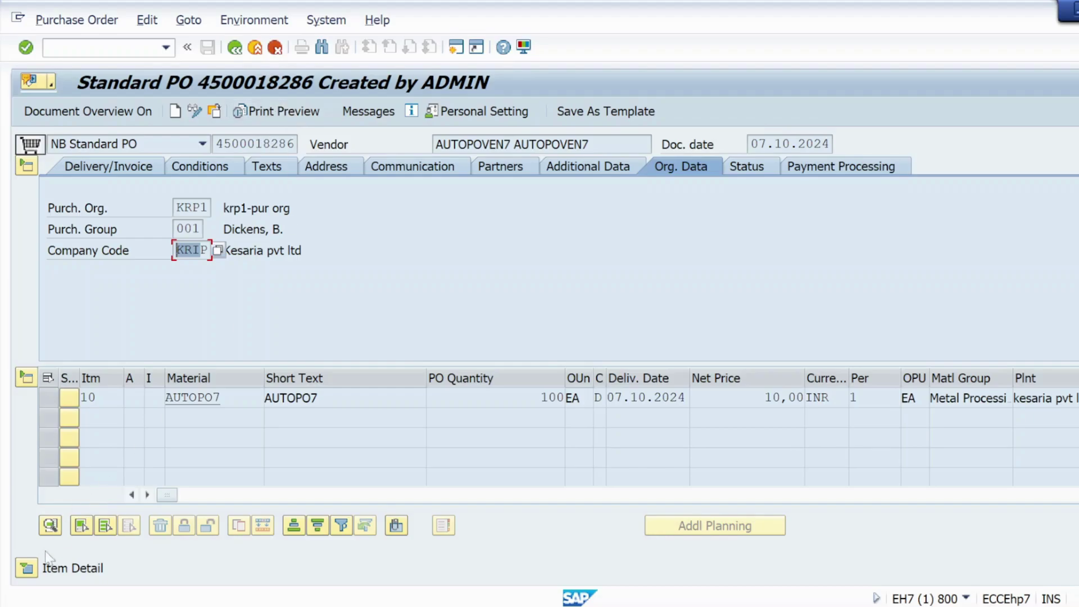
{"action": "left_click", "coordinate": [26, 569]}
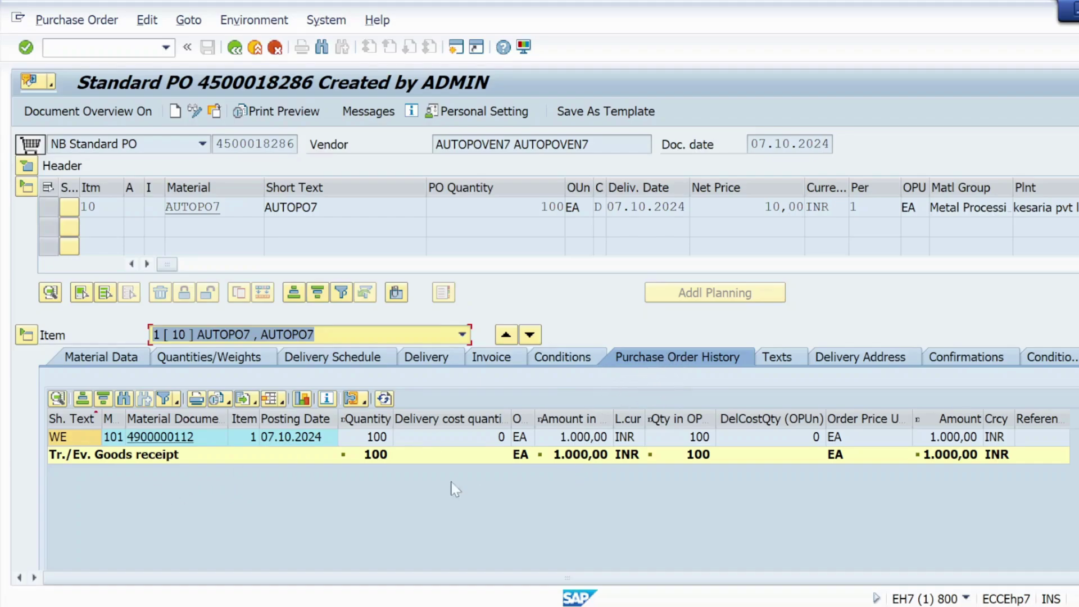
{"action": "left_click", "coordinate": [235, 48]}
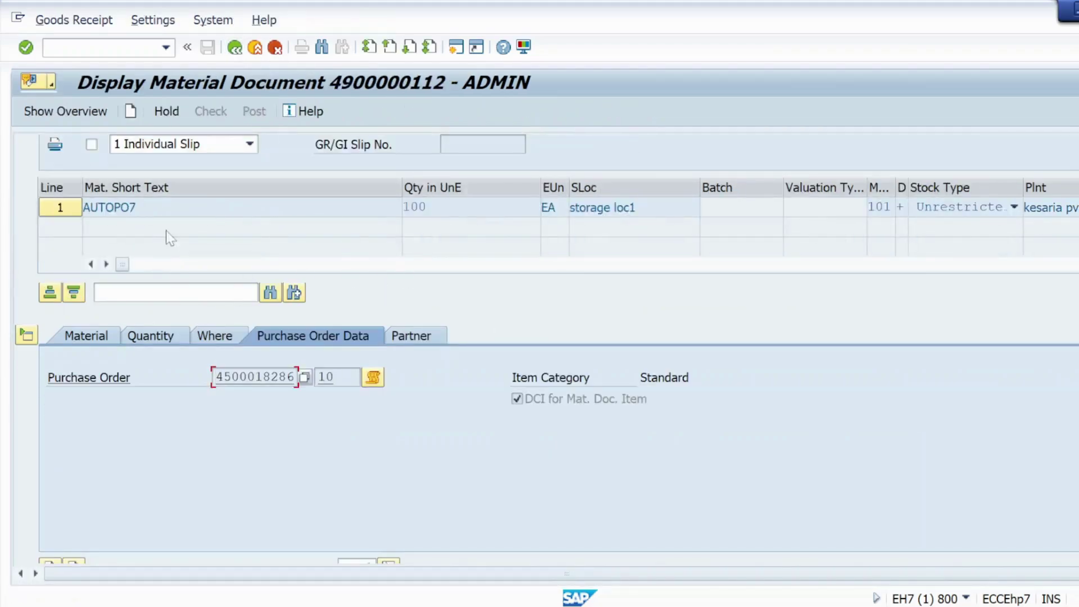
{"action": "left_click", "coordinate": [97, 335]}
{"action": "scroll", "coordinate": [355, 265], "scroll_direction": "up", "scroll_amount": 3}
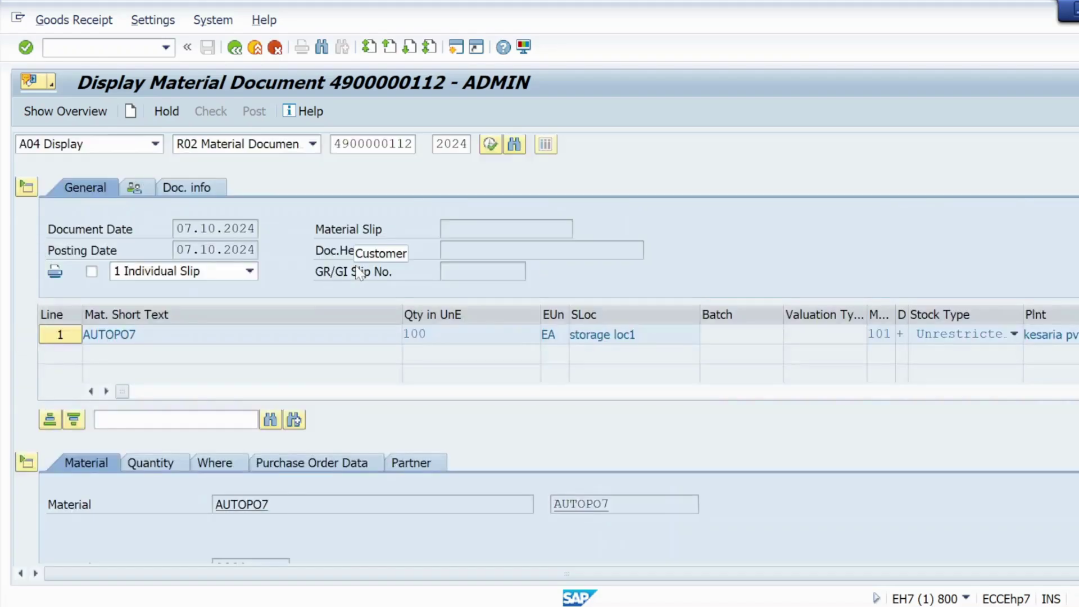
{"action": "left_click", "coordinate": [190, 191]}
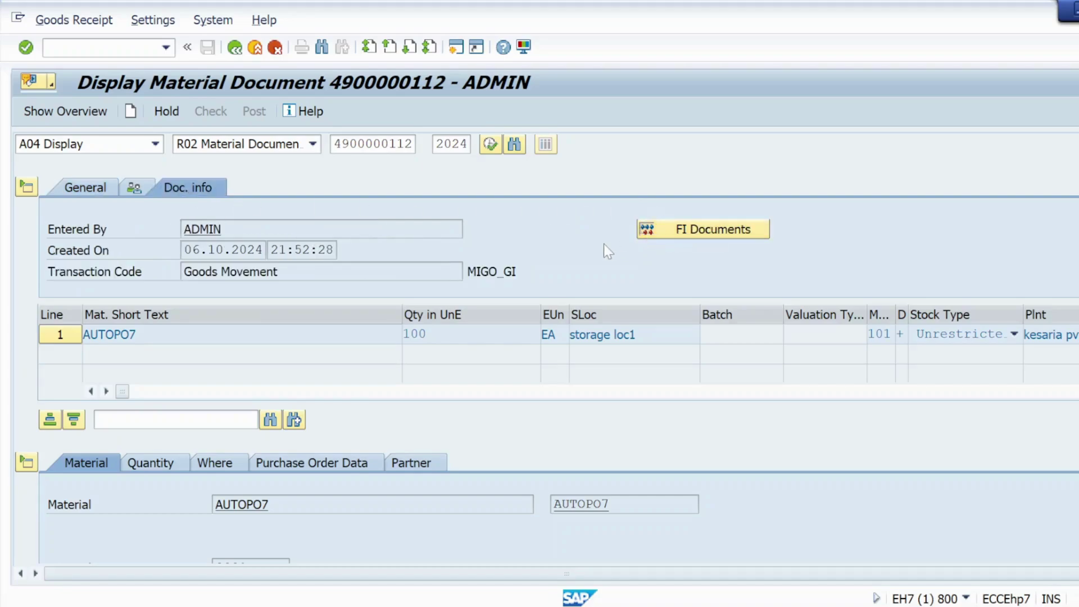
{"action": "left_click", "coordinate": [666, 233]}
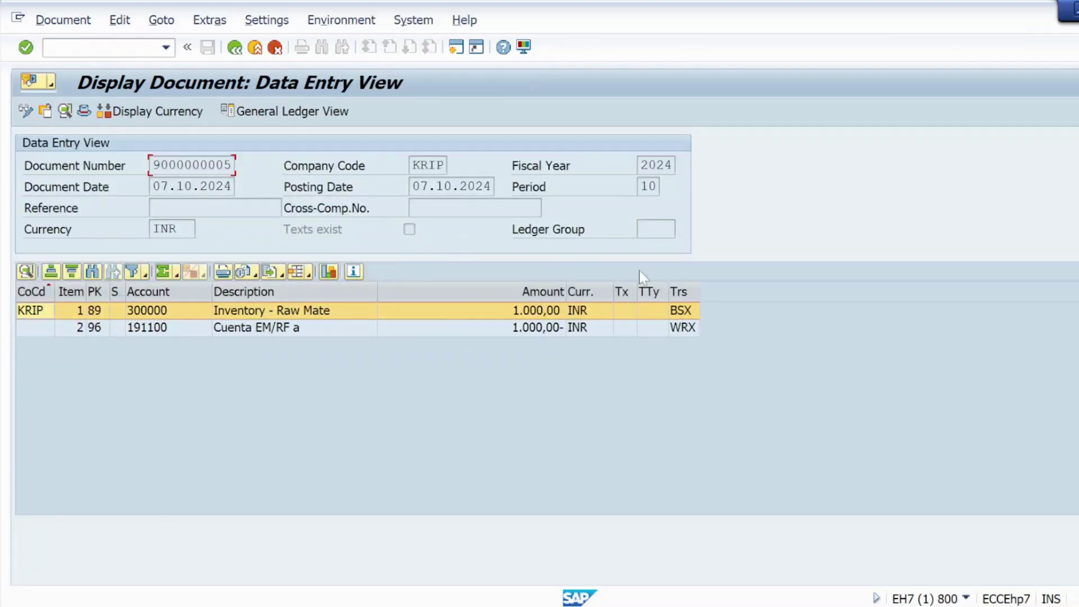
{"action": "left_click", "coordinate": [235, 50]}
{"action": "left_click", "coordinate": [234, 49]}
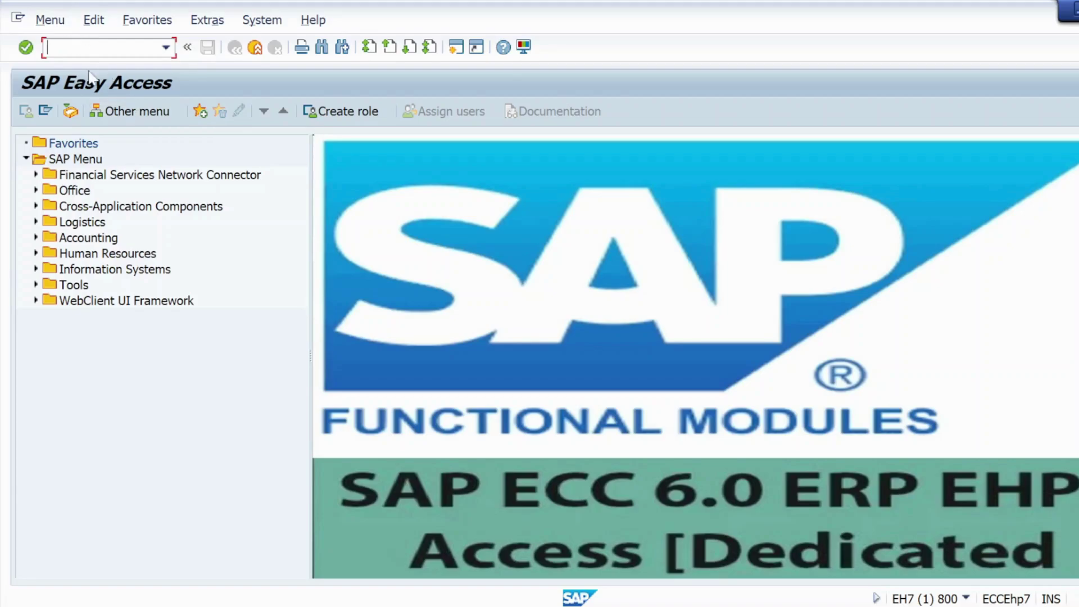
Step: End the current session with /nex and start a logon to the S/4 hana 2023 functional server
{"action": "type", "text": "/nex"}
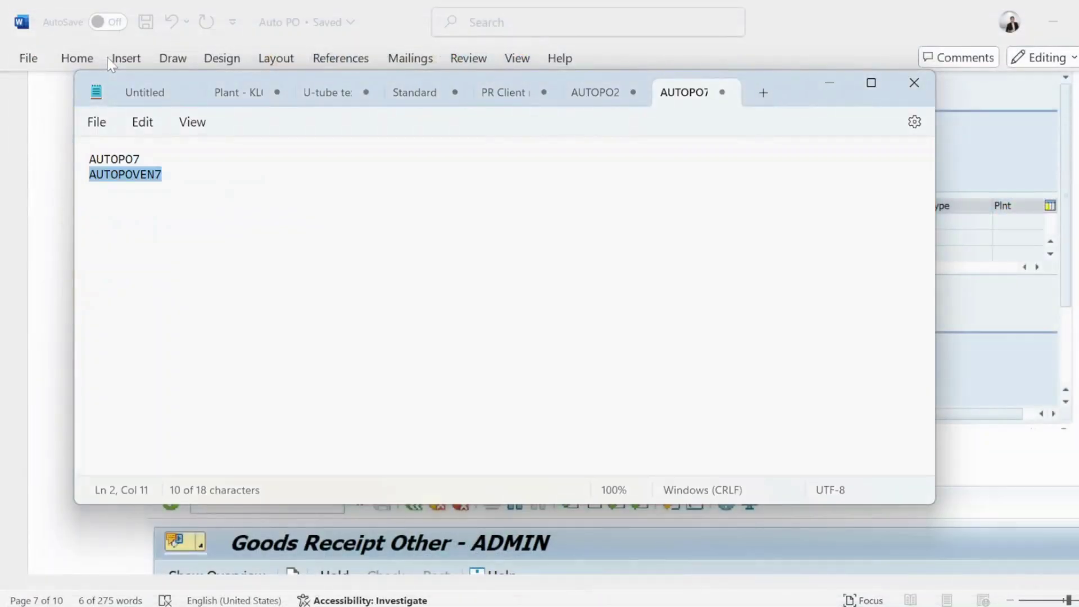
{"action": "left_click", "coordinate": [829, 77]}
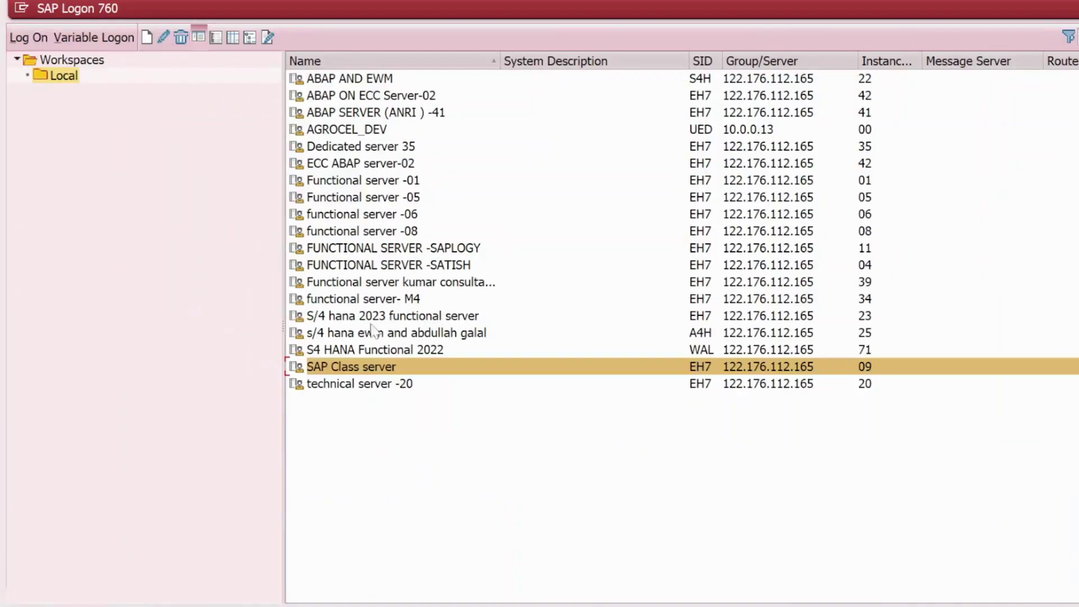
{"action": "double_click", "coordinate": [362, 317]}
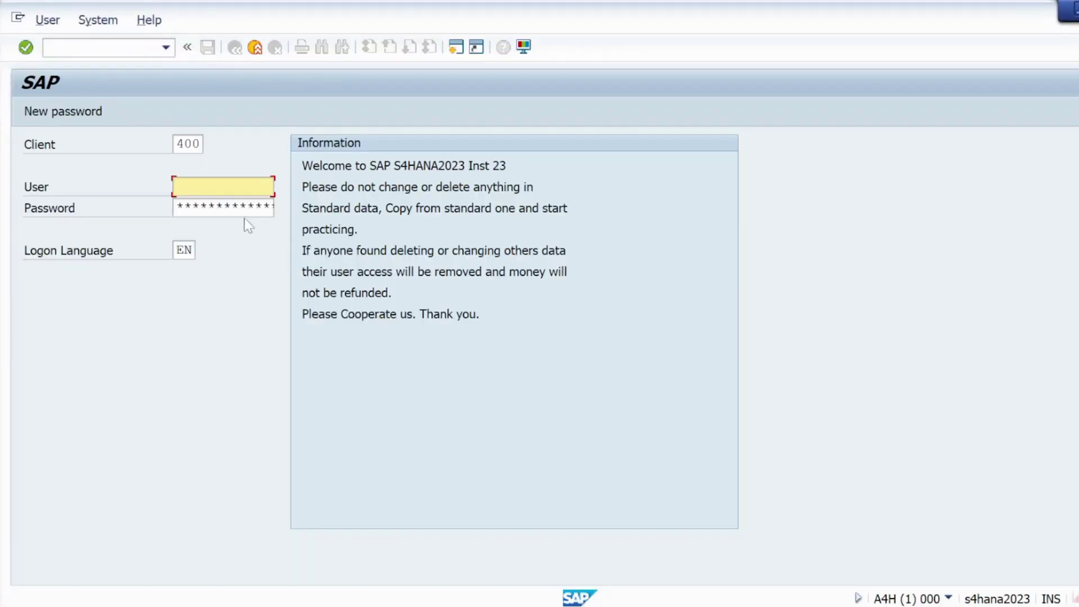
Step: Log on to client 400 with the saved user name and password, then run SPRO
{"action": "left_click", "coordinate": [220, 188]}
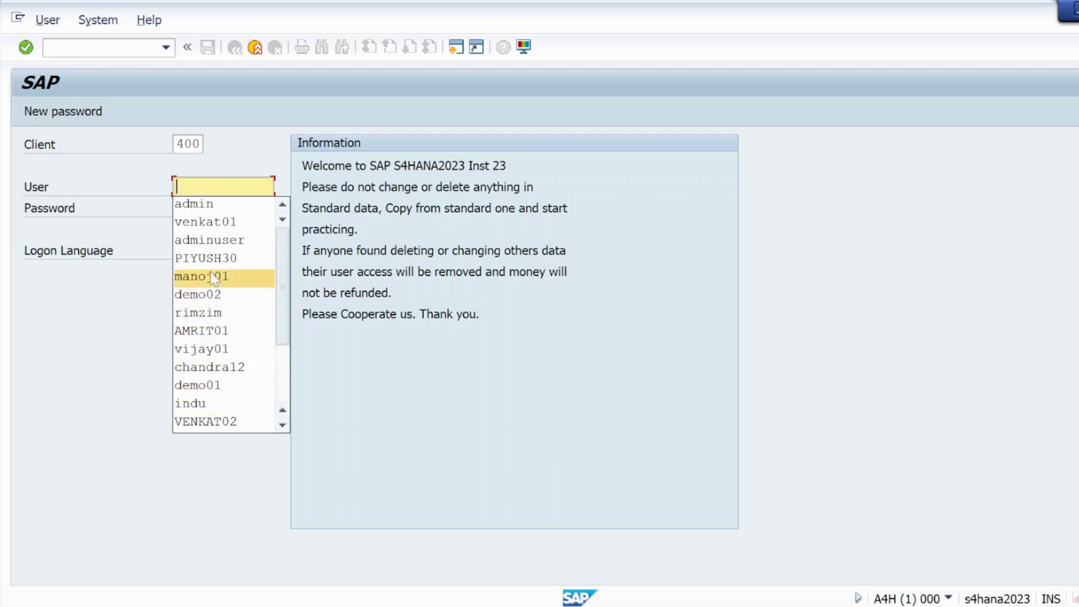
{"action": "key", "text": "Escape"}
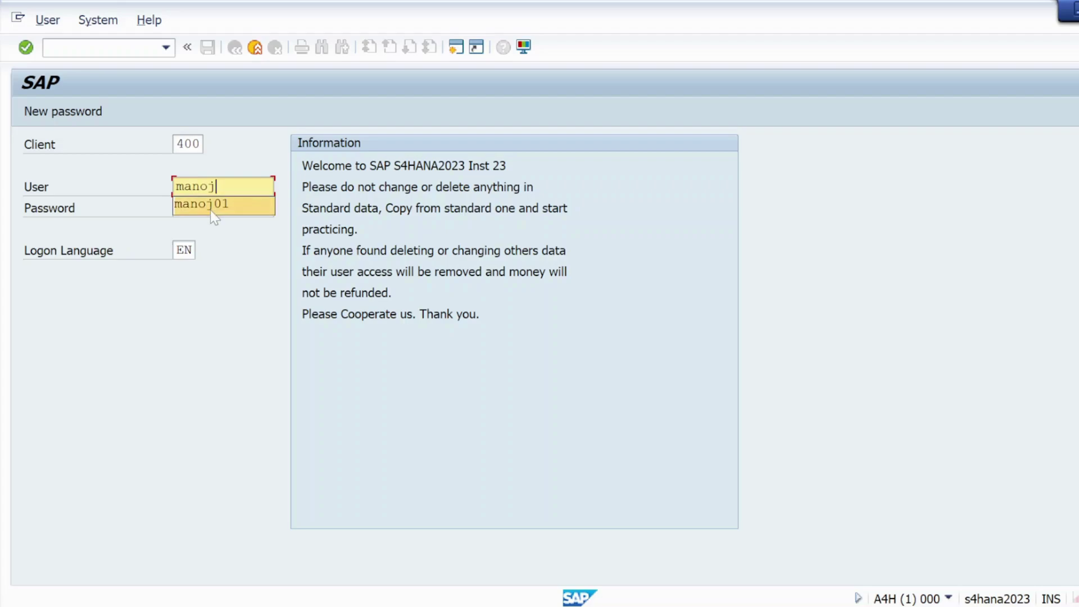
{"action": "left_click", "coordinate": [210, 209]}
{"action": "left_click", "coordinate": [192, 206]}
{"action": "key", "text": "Right"}
{"action": "key", "text": "Right"}
{"action": "key", "text": "Right"}
{"action": "key", "text": "Right"}
{"action": "key", "text": "Right"}
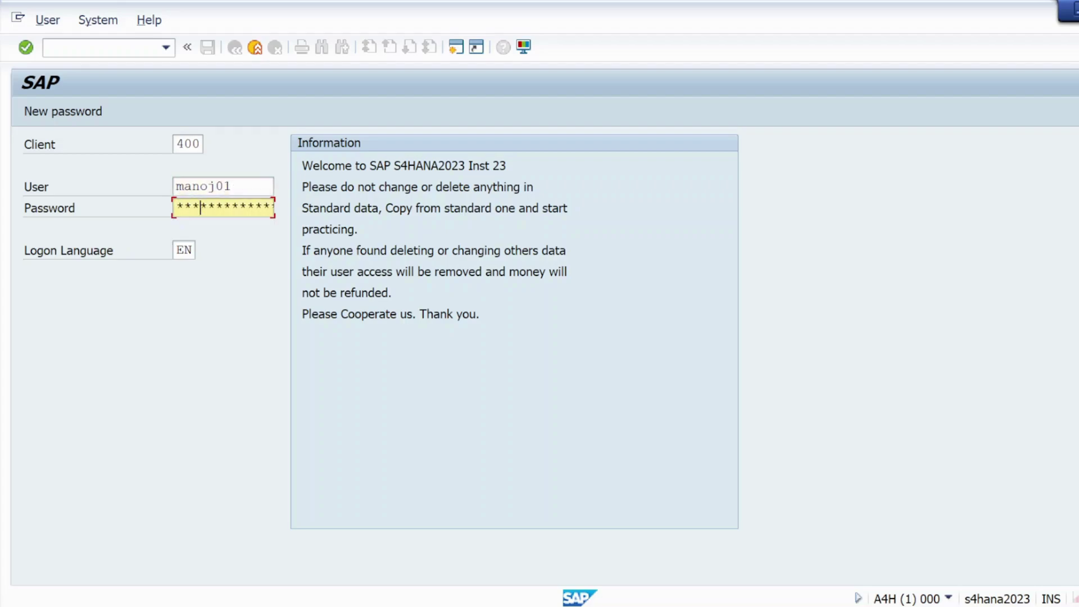
{"action": "key", "text": "Return"}
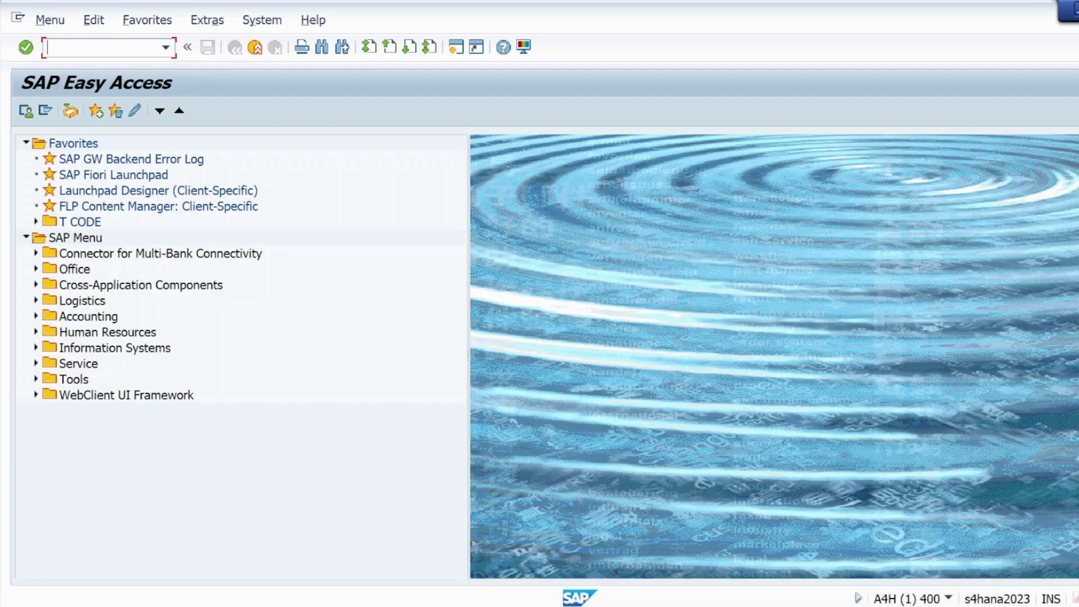
{"action": "type", "text": "spro"}
{"action": "key", "text": "Return"}
Step: View 'Assign standard purchasing organization to plant' under Enterprise Structure > Assignment > Materials Management
{"action": "left_click", "coordinate": [88, 109]}
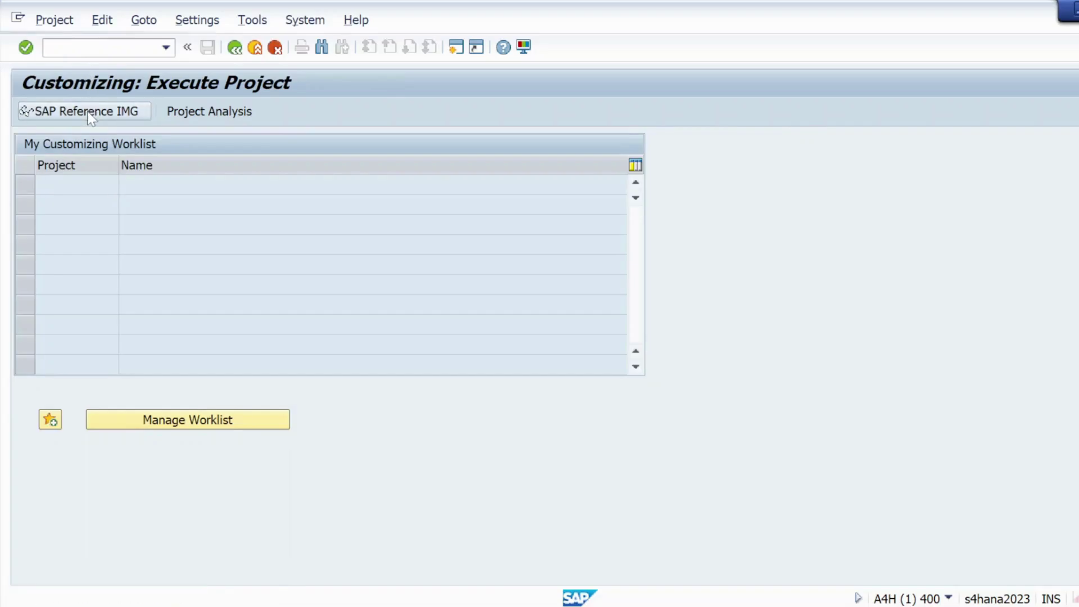
{"action": "scroll", "coordinate": [80, 397], "scroll_direction": "down", "scroll_amount": 1}
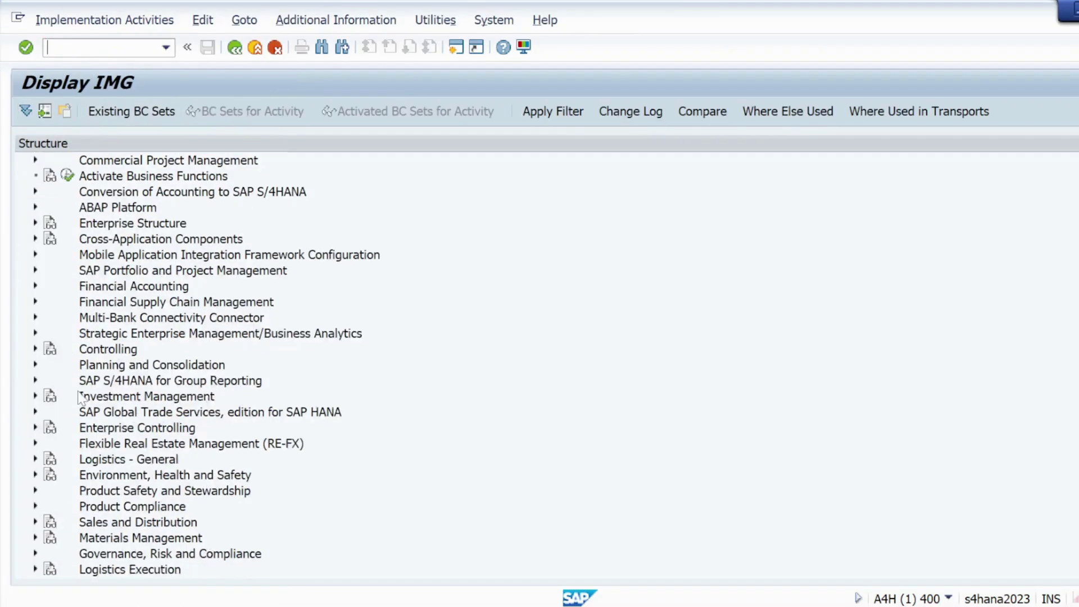
{"action": "left_click", "coordinate": [35, 223]}
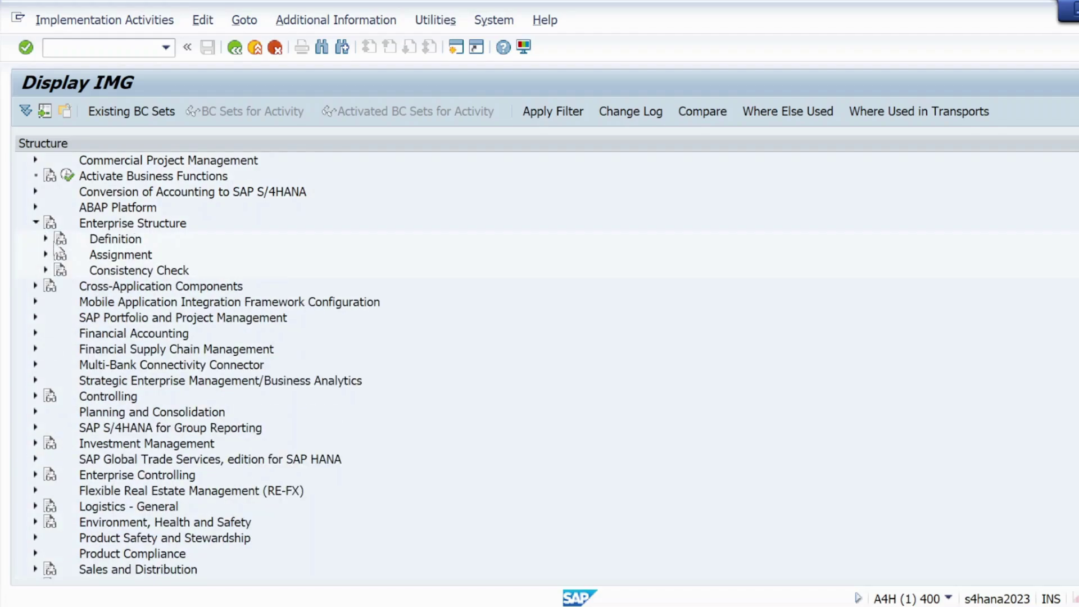
{"action": "left_click", "coordinate": [45, 254]}
{"action": "left_click", "coordinate": [56, 333]}
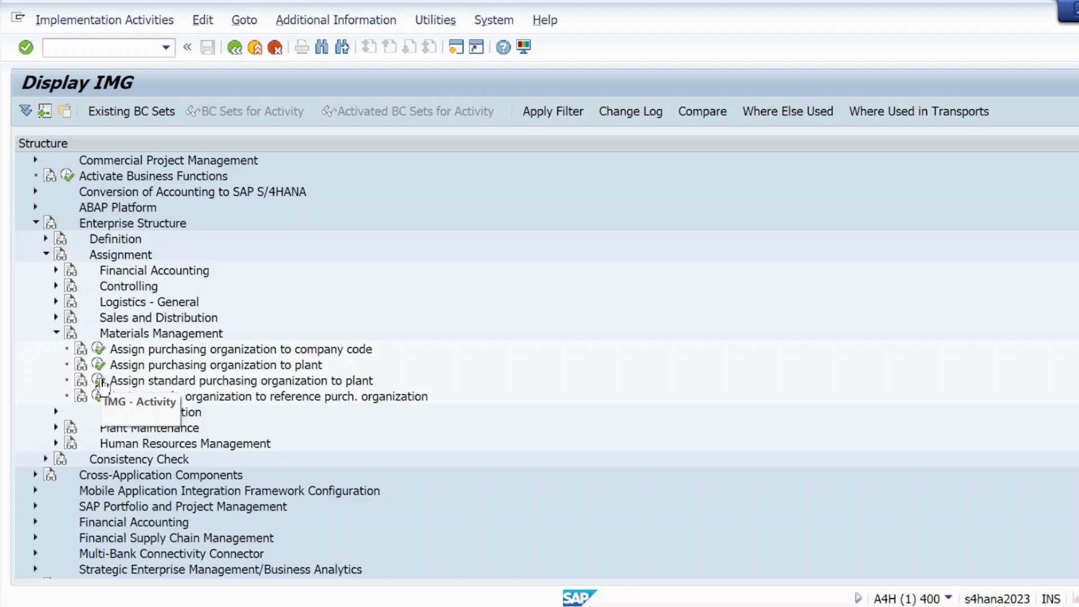
{"action": "left_click", "coordinate": [99, 380]}
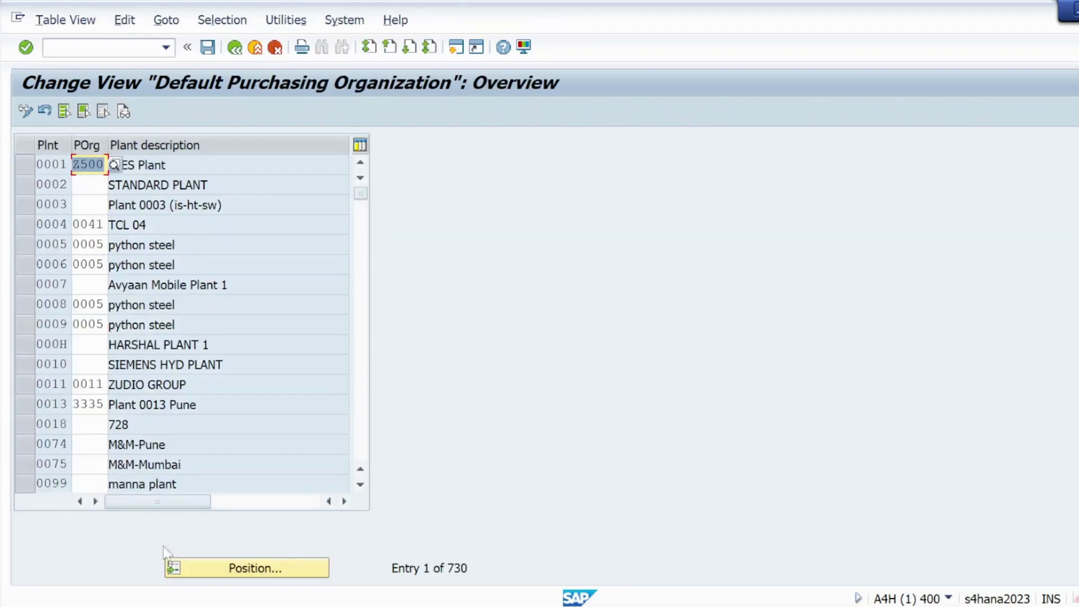
{"action": "left_click", "coordinate": [232, 54]}
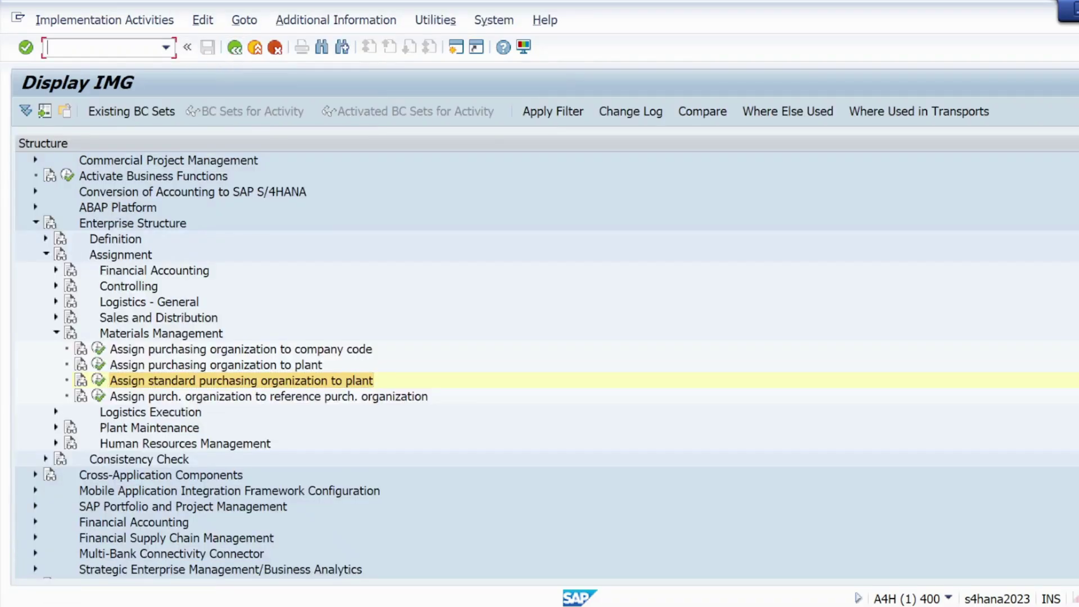
Step: Open MM01, then end the SAP session with /nex and show the Windows desktop
{"action": "type", "text": "/nmm01"}
{"action": "key", "text": "Return"}
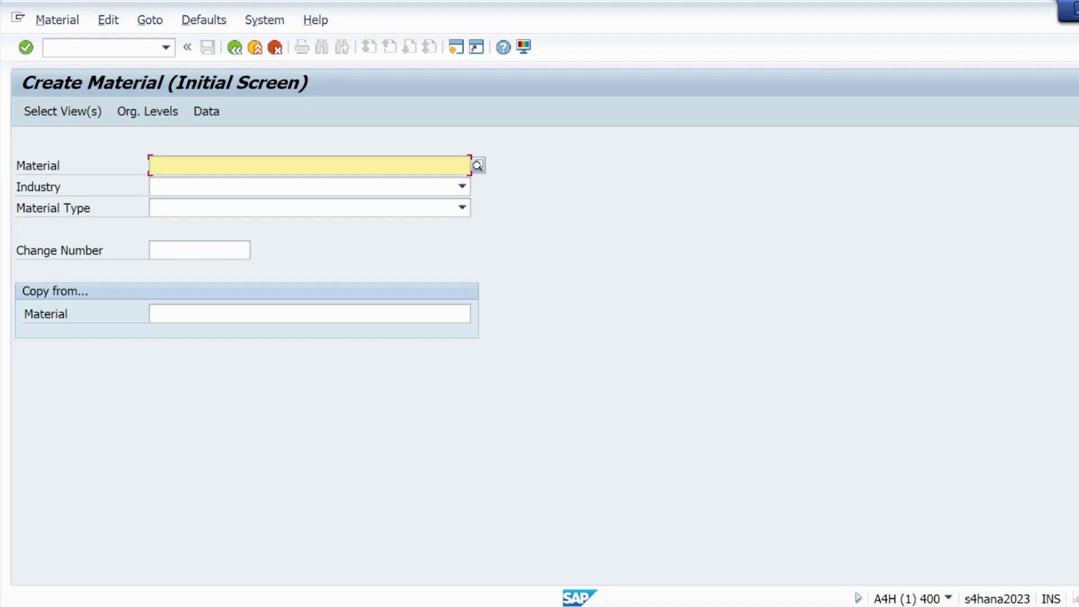
{"action": "left_click", "coordinate": [107, 47]}
{"action": "type", "text": "/n"}
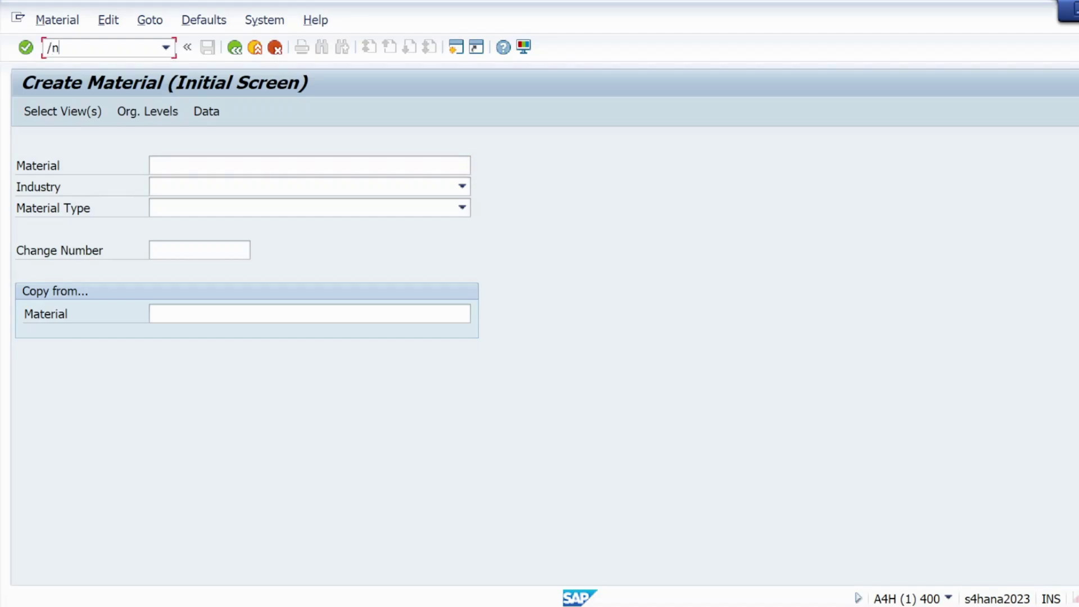
{"action": "type", "text": "ex"}
{"action": "key", "text": "Return"}
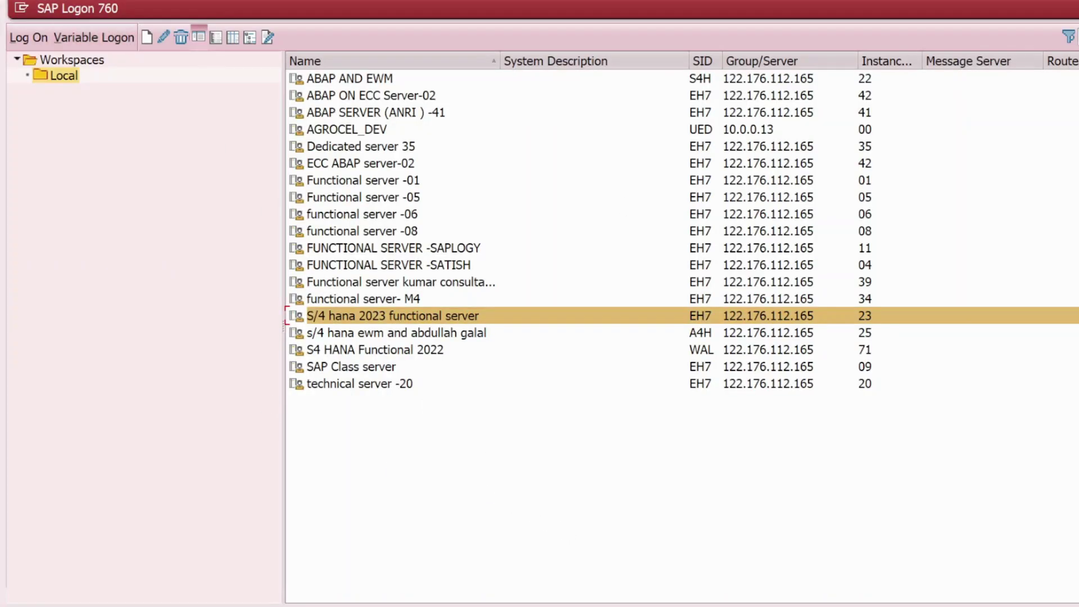
{"action": "key", "text": "super+d"}
Step: Bring the Auto PO Word document forward and select the two lines of the 'After Posting' note
{"action": "mouse_move", "coordinate": [628, 588]}
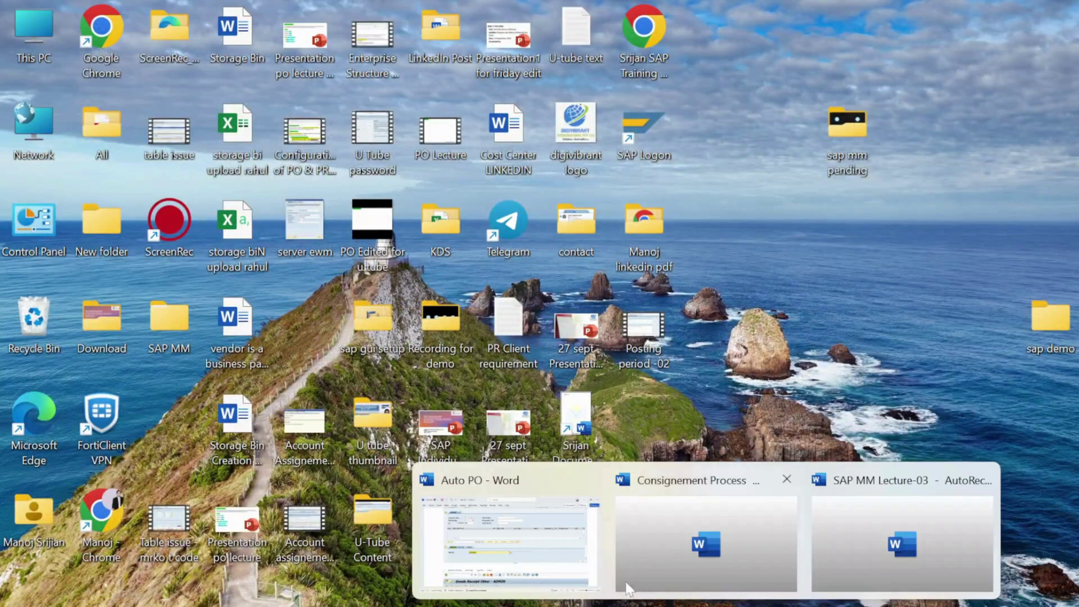
{"action": "left_click", "coordinate": [531, 568]}
{"action": "scroll", "coordinate": [449, 427], "scroll_direction": "down", "scroll_amount": 10}
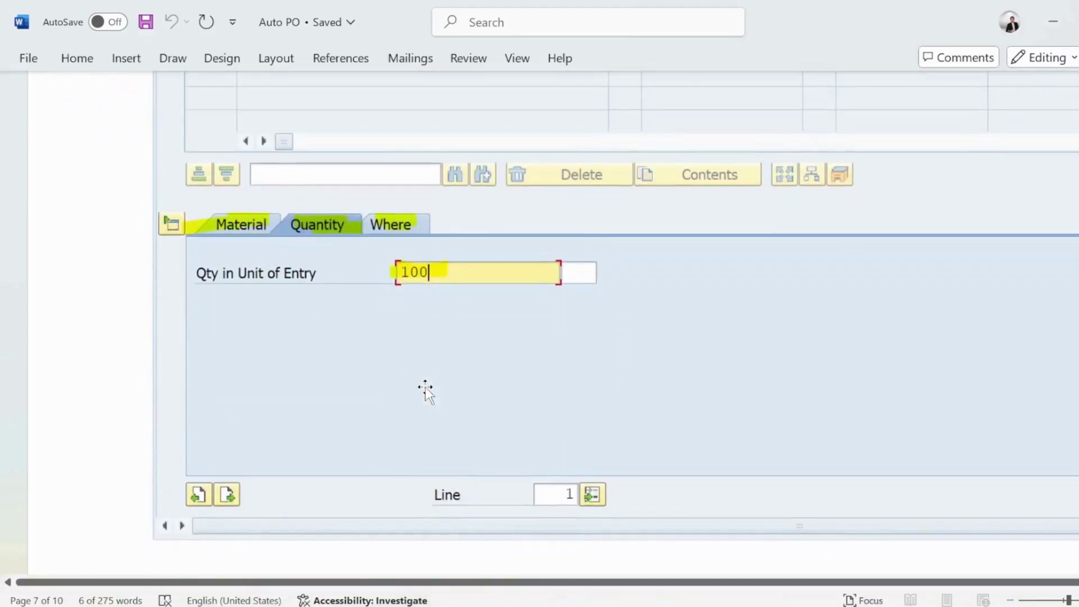
{"action": "scroll", "coordinate": [426, 389], "scroll_direction": "down", "scroll_amount": 10}
{"action": "key", "text": "ctrl+shift+Right"}
{"action": "key", "text": "ctrl+shift+Right"}
{"action": "key", "text": "ctrl+shift+Right"}
{"action": "key", "text": "ctrl+shift+Right"}
{"action": "key", "text": "ctrl+shift+Right"}
{"action": "key", "text": "ctrl+shift+Right"}
{"action": "key", "text": "ctrl+shift+Right"}
{"action": "key", "text": "ctrl+shift+Right"}
{"action": "key", "text": "ctrl+shift+Right"}
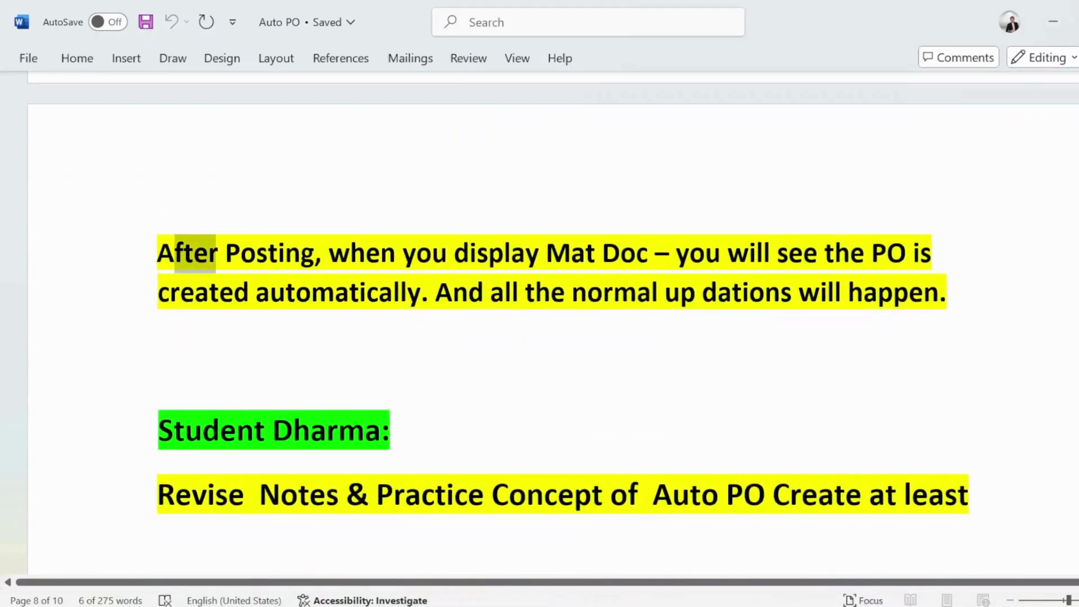
{"action": "key", "text": "ctrl+shift+Right"}
{"action": "key", "text": "ctrl+shift+Right"}
{"action": "key", "text": "ctrl+shift+Right"}
{"action": "key", "text": "ctrl+shift+Right"}
{"action": "key", "text": "ctrl+shift+Right"}
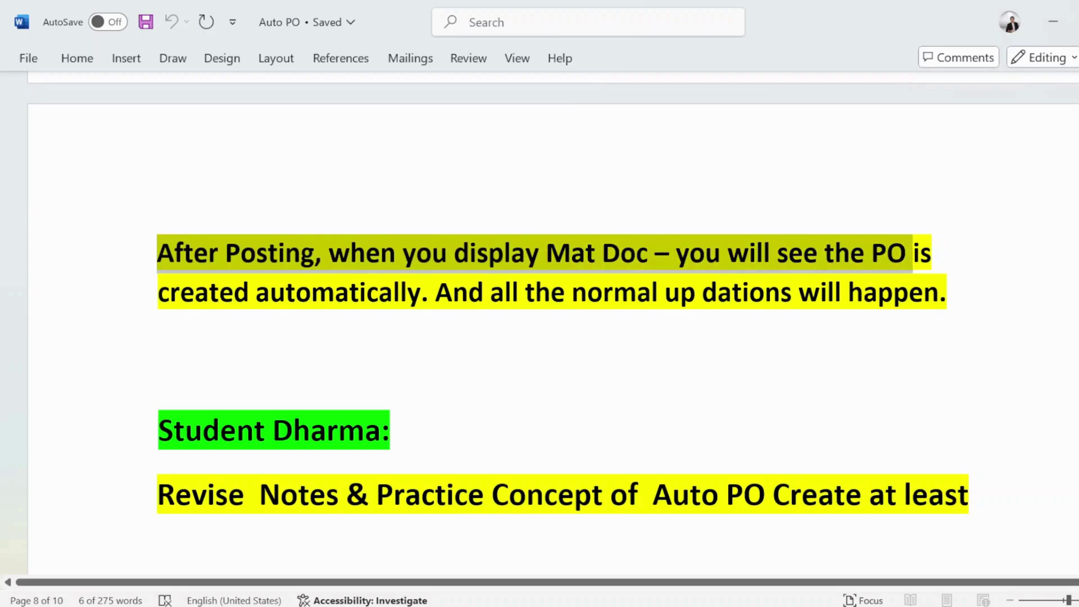
{"action": "key", "text": "Right"}
{"action": "key", "text": "ctrl+shift+Right"}
{"action": "key", "text": "ctrl+shift+Right"}
{"action": "key", "text": "ctrl+shift+Right"}
{"action": "key", "text": "ctrl+shift+Right"}
{"action": "key", "text": "ctrl+shift+Right"}
{"action": "key", "text": "ctrl+shift+Right"}
{"action": "key", "text": "ctrl+shift+Right"}
{"action": "key", "text": "ctrl+shift+Right"}
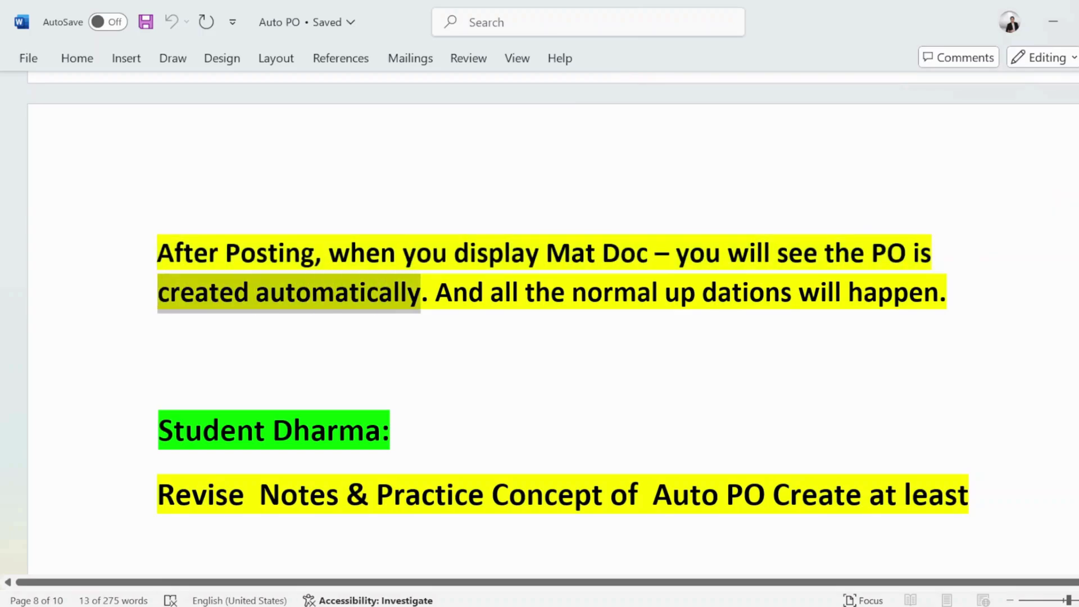
{"action": "key", "text": "ctrl+shift+Right"}
{"action": "key", "text": "ctrl+shift+Right"}
{"action": "key", "text": "ctrl+shift+Right"}
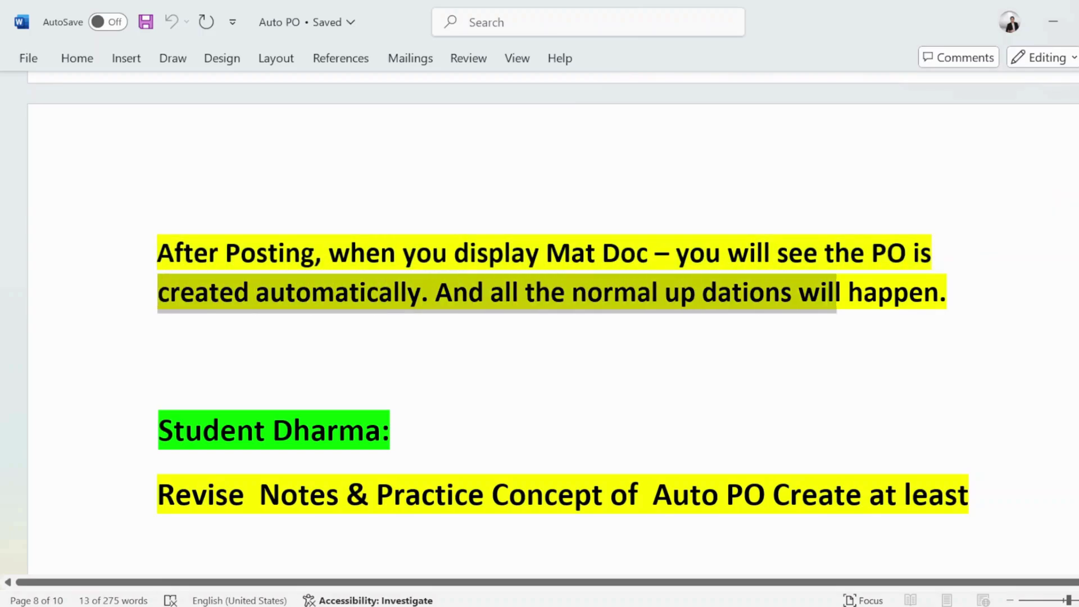
{"action": "scroll", "coordinate": [553, 338], "scroll_direction": "down", "scroll_amount": 5}
Step: Scroll back to the Auto PO by Goods Receipt title and minimize the AUTOPO7 Notepad notes
{"action": "scroll", "coordinate": [439, 335], "scroll_direction": "up", "scroll_amount": 20}
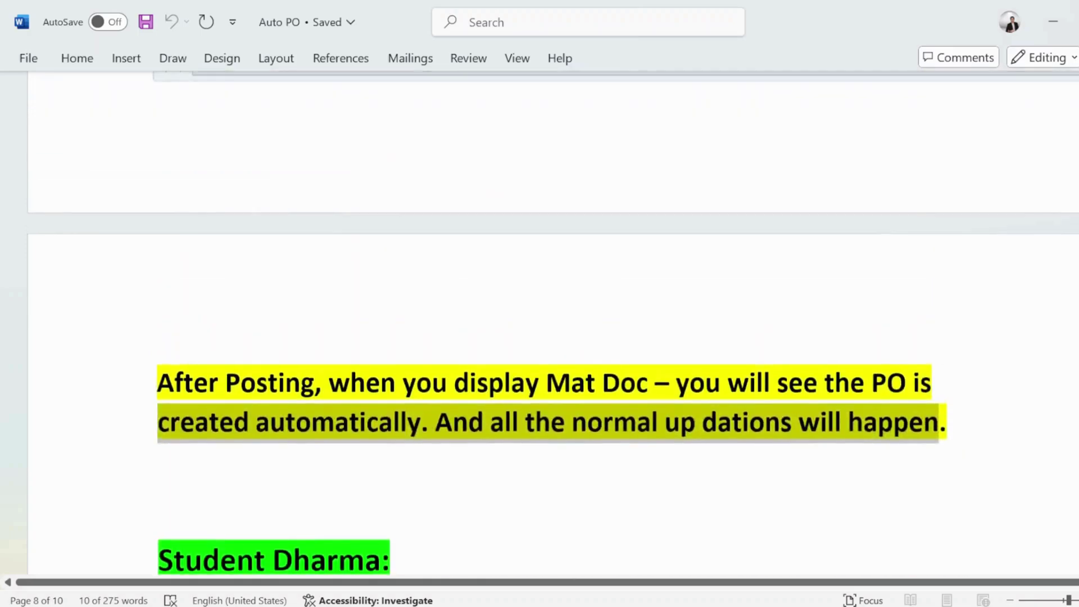
{"action": "scroll", "coordinate": [440, 335], "scroll_direction": "up", "scroll_amount": 20}
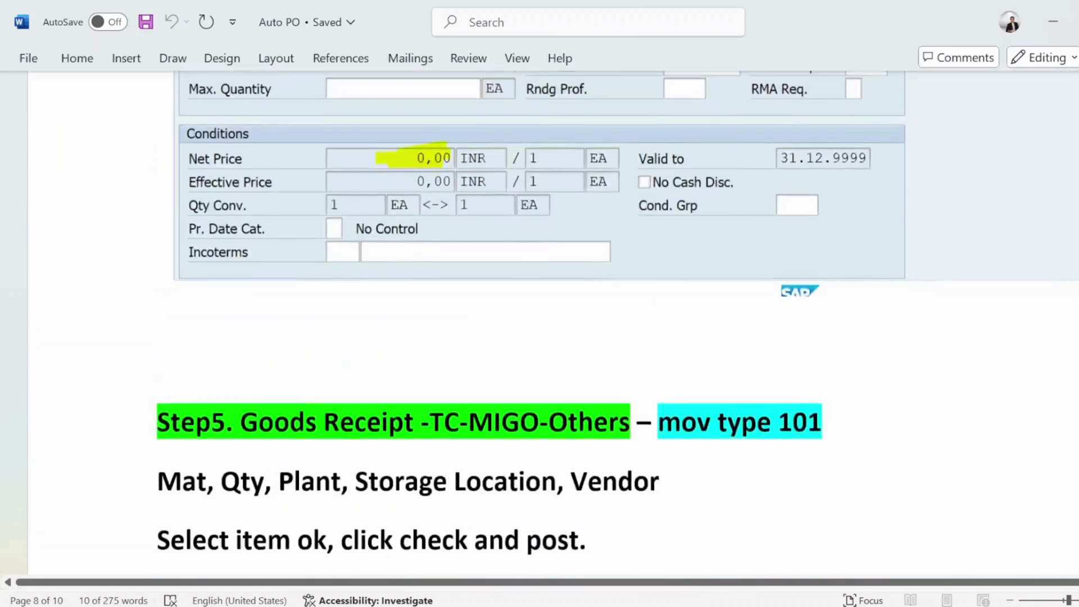
{"action": "scroll", "coordinate": [439, 335], "scroll_direction": "up", "scroll_amount": 15}
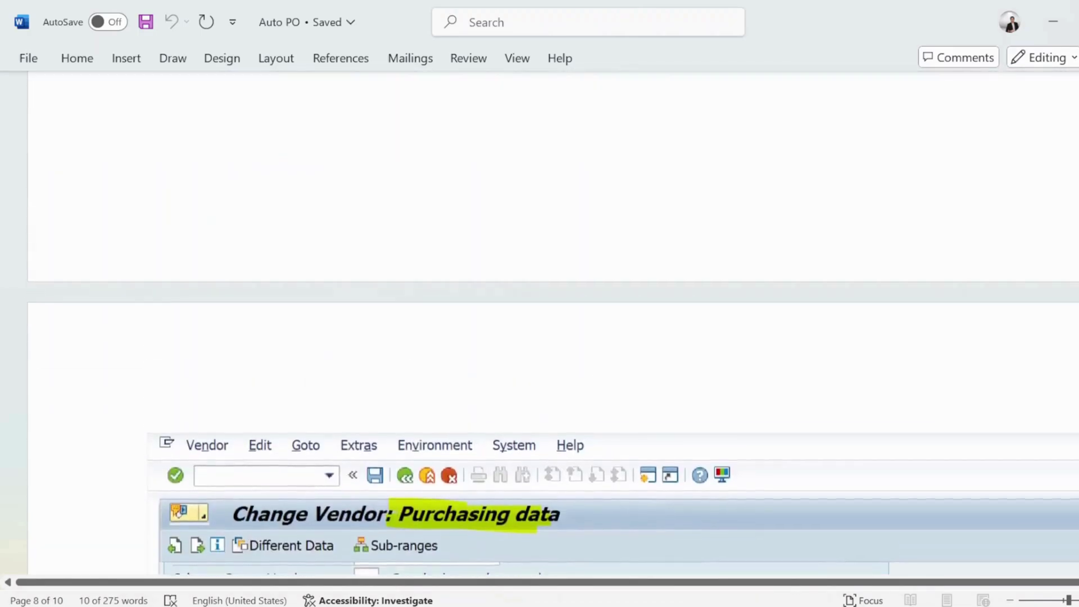
{"action": "scroll", "coordinate": [439, 331], "scroll_direction": "up", "scroll_amount": 20}
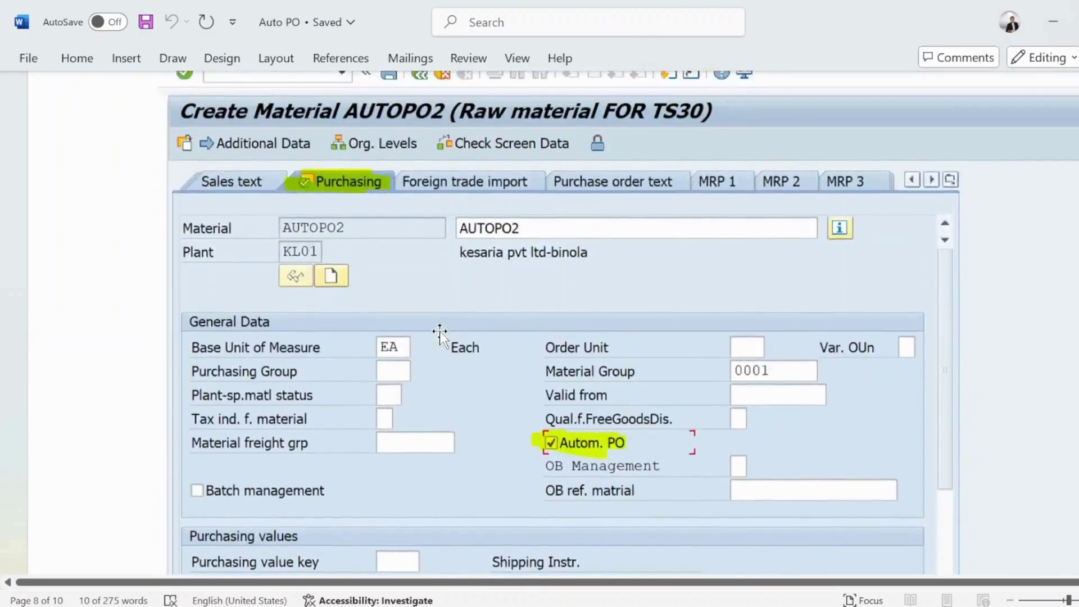
{"action": "scroll", "coordinate": [554, 324], "scroll_direction": "up", "scroll_amount": 20}
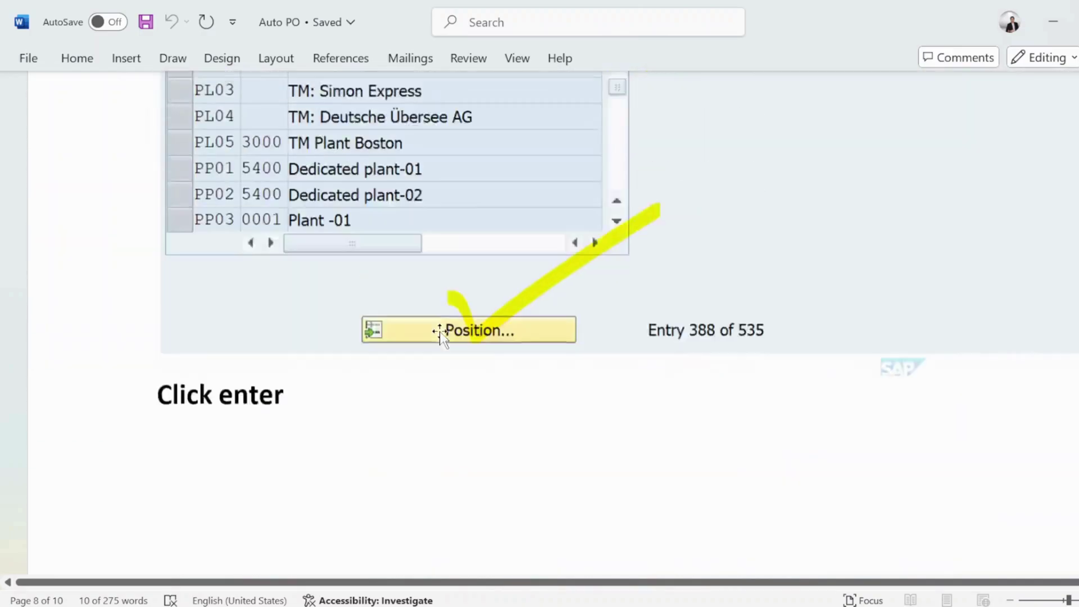
{"action": "scroll", "coordinate": [553, 324], "scroll_direction": "up", "scroll_amount": 10}
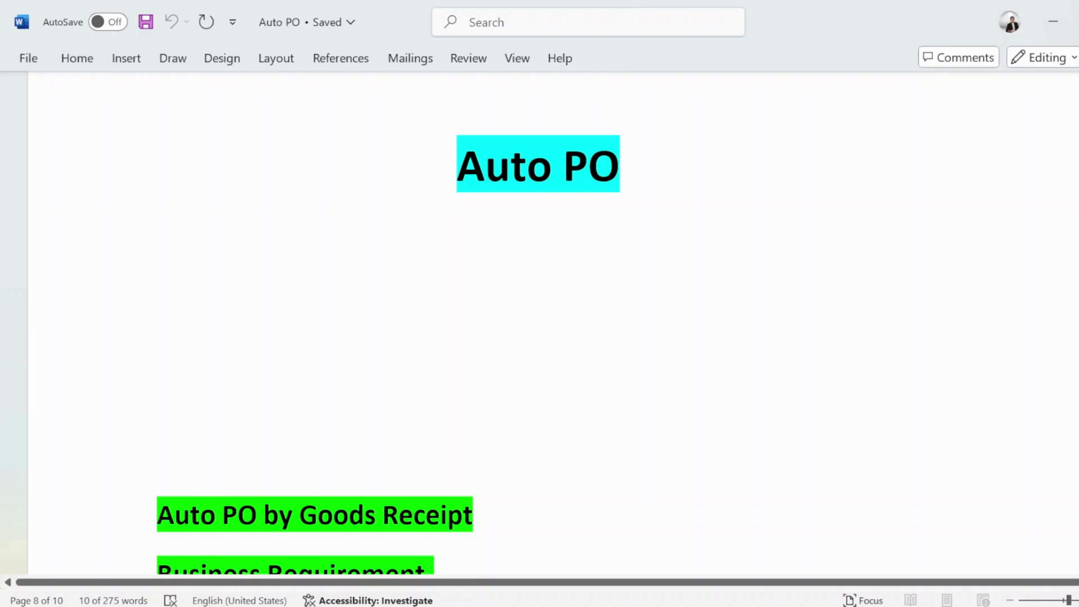
{"action": "key", "text": "alt+Tab"}
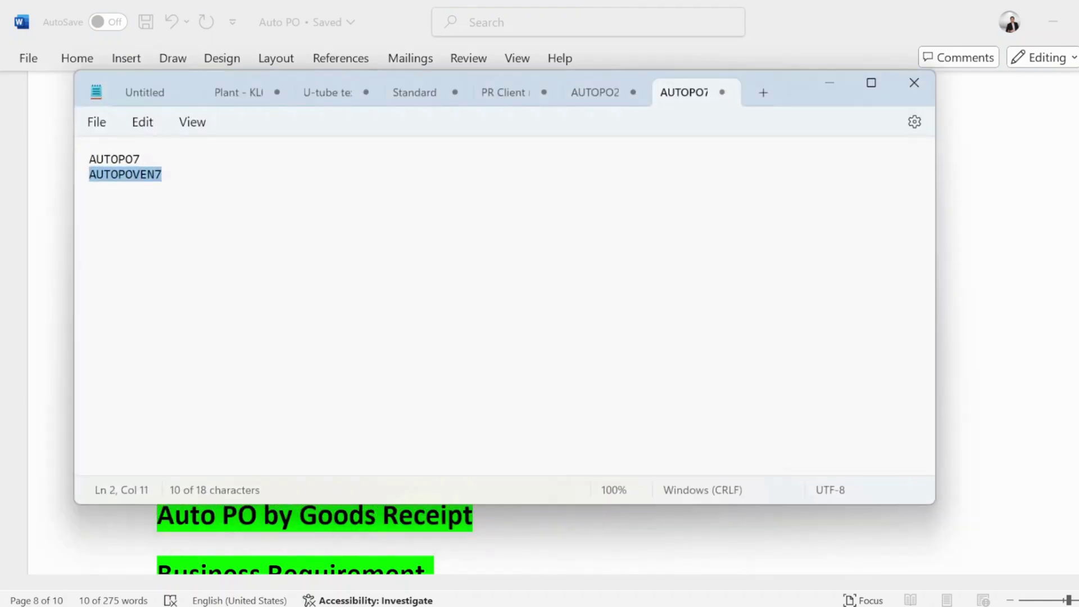
{"action": "left_click", "coordinate": [828, 84]}
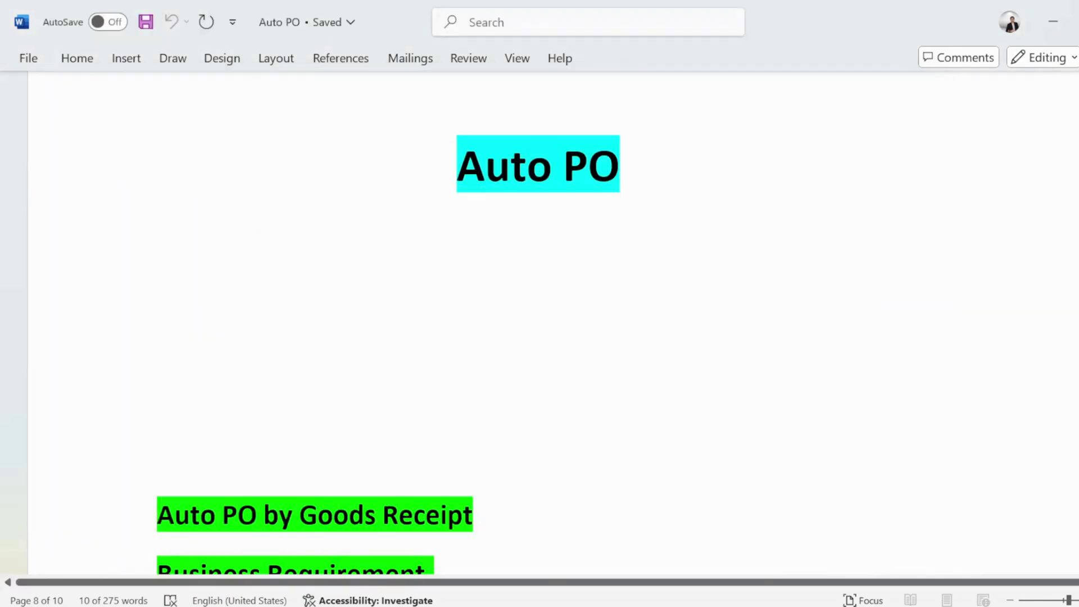